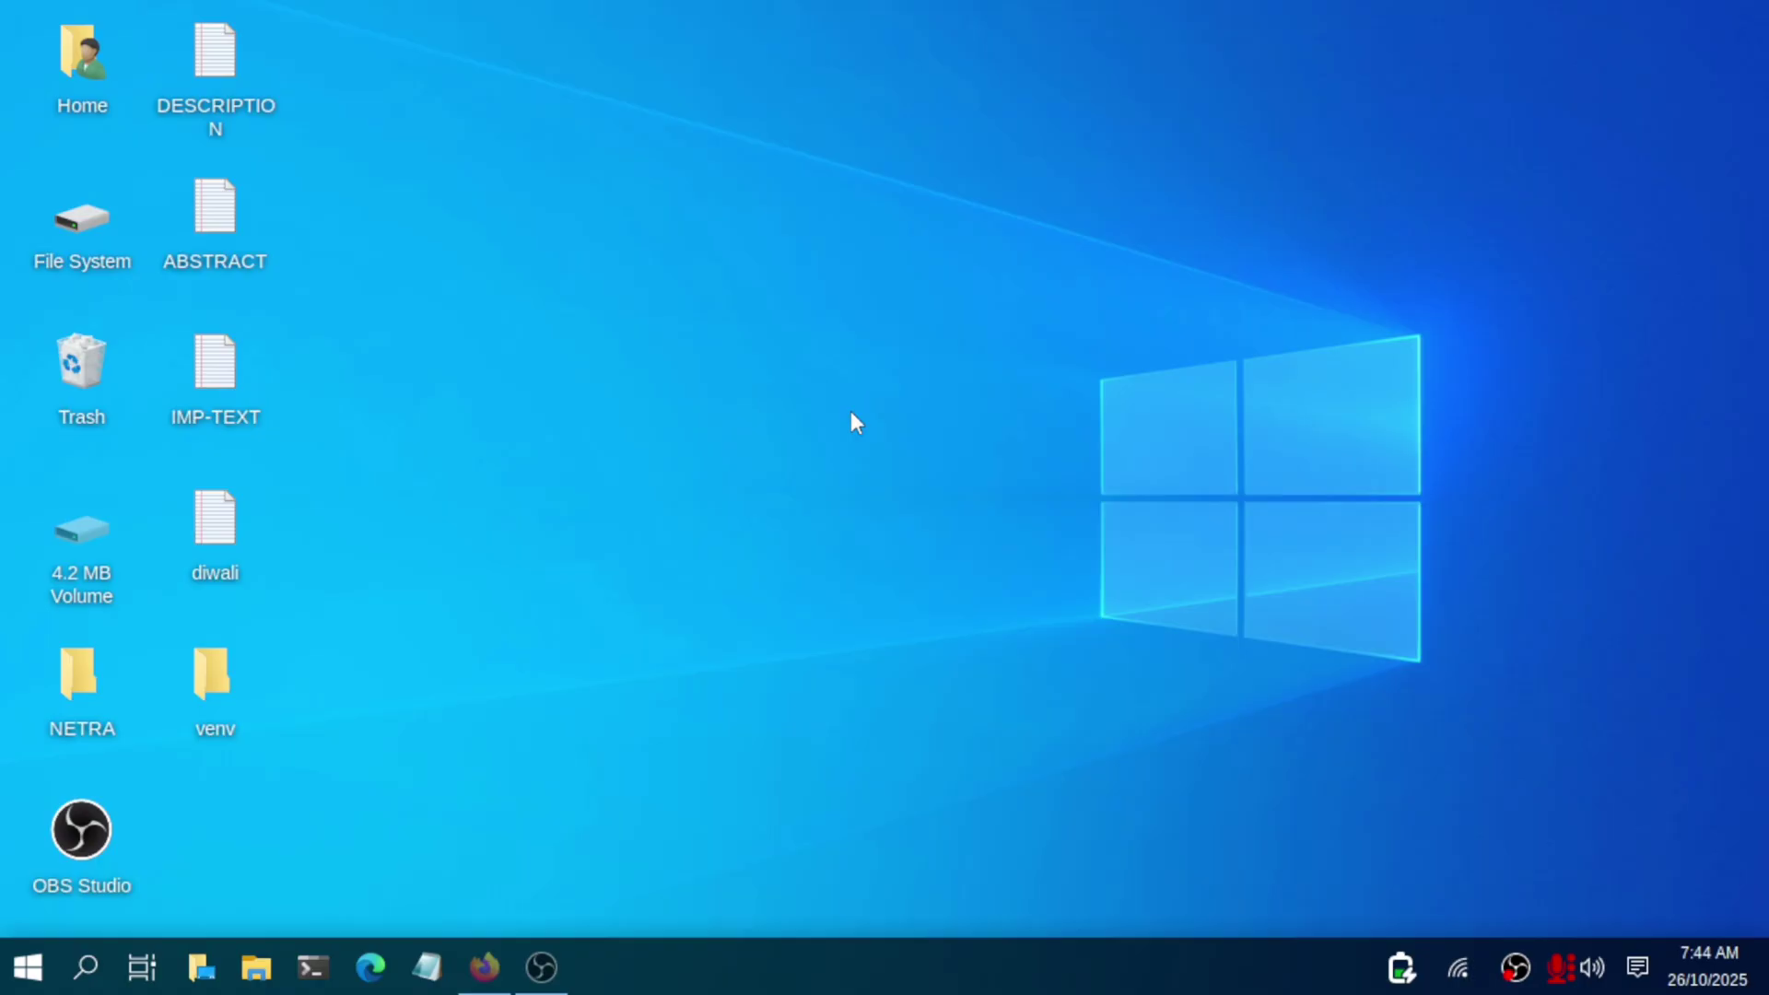
# Step: Bring Firefox forward and read the domain.digitalplat.org banner about its non-profit free domains
pyautogui.hotkey('alt', 'Tab')
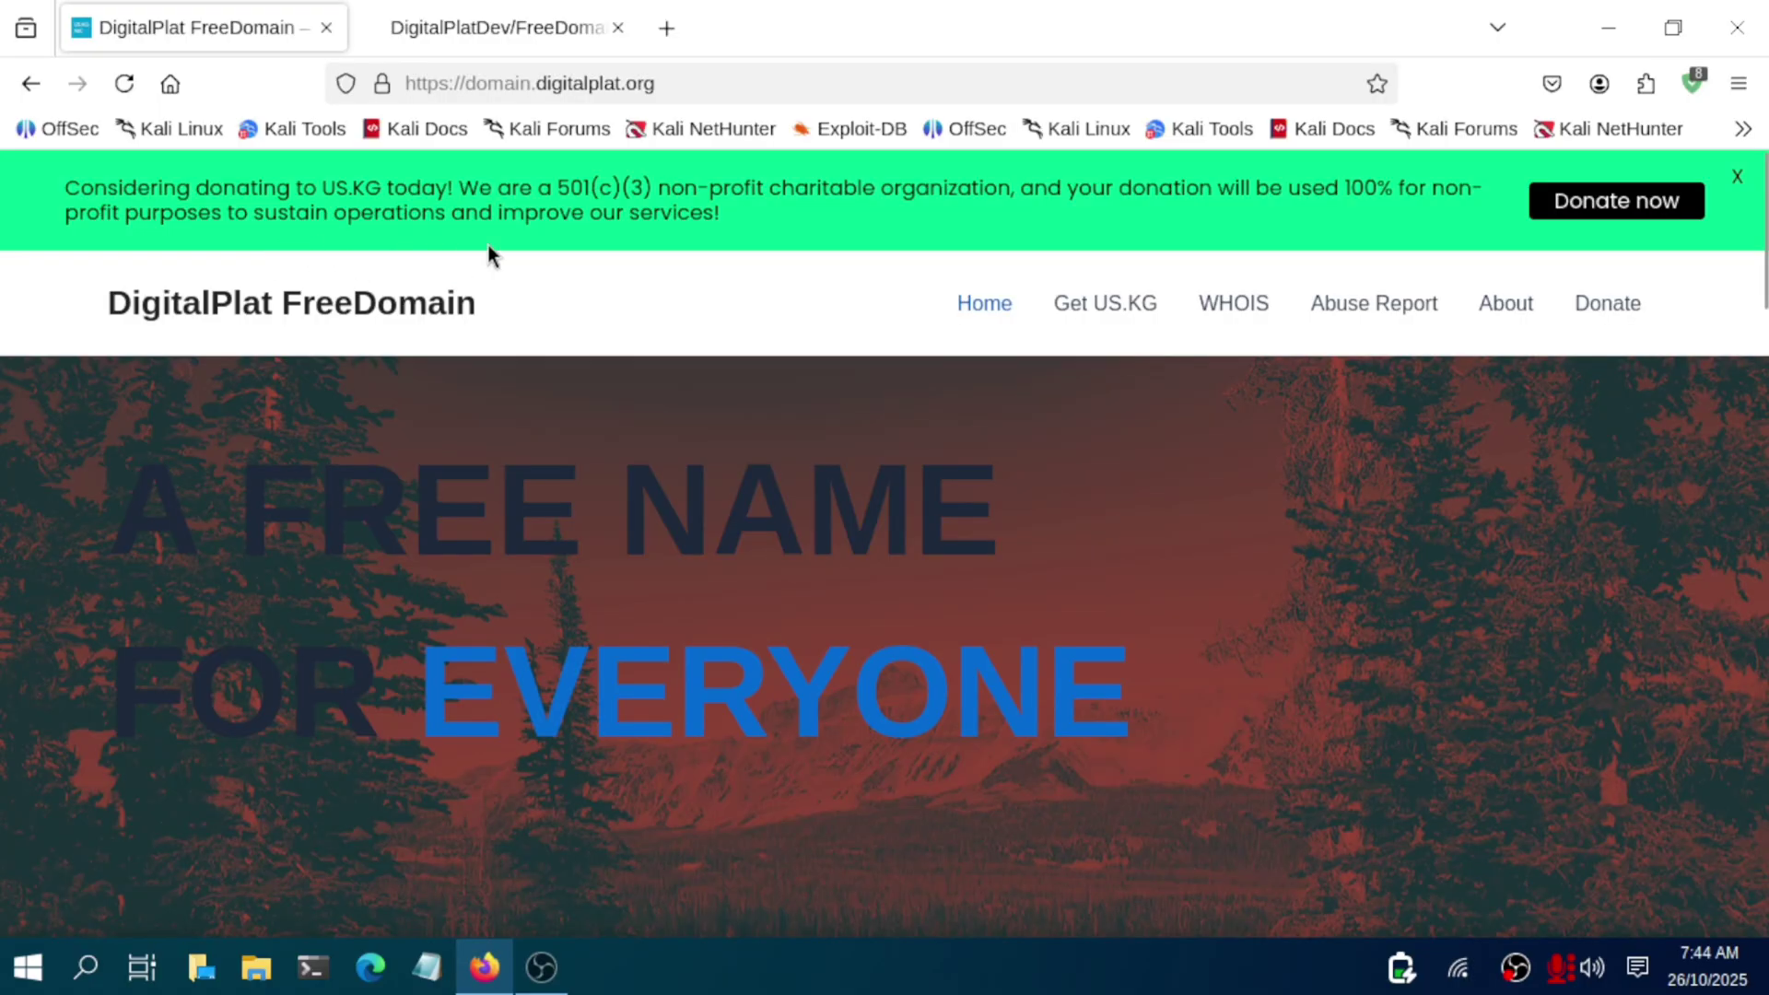
pyautogui.moveTo(657, 194); pyautogui.dragTo(1017, 190)
pyautogui.click(1017, 190)
pyautogui.scroll(-1, 884, 543)
pyautogui.scroll(-10, 885, 594)
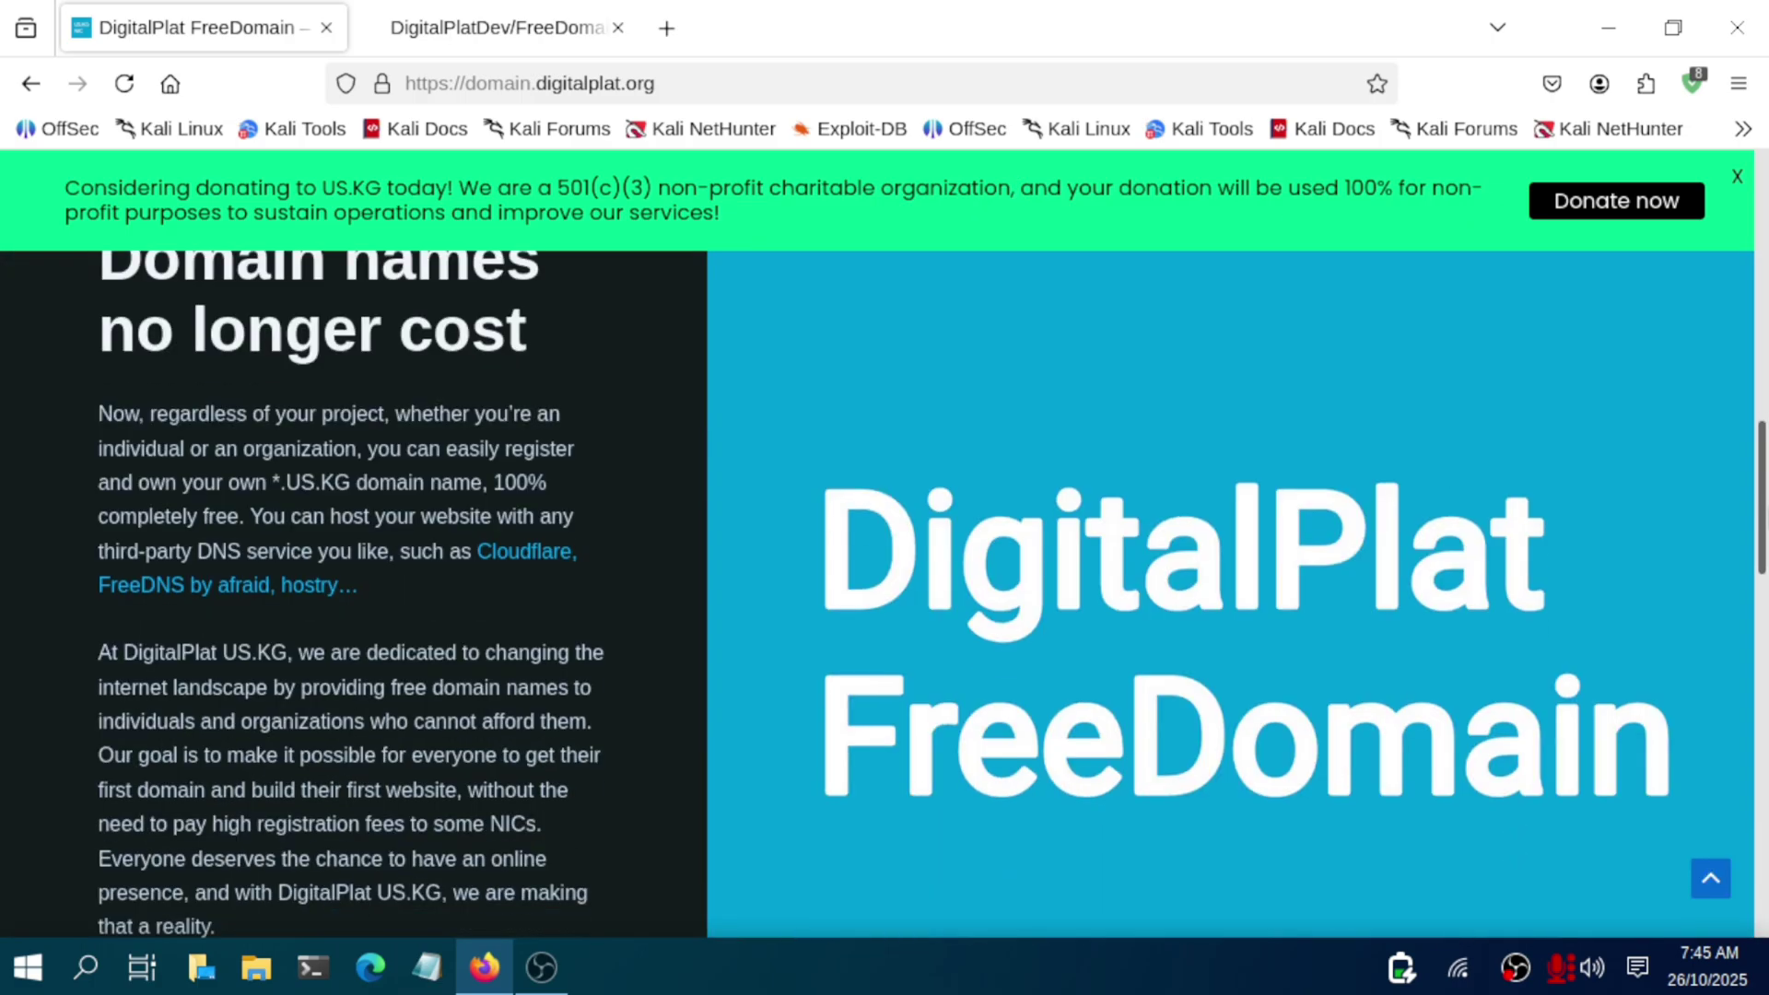
pyautogui.scroll(1, 274, 548)
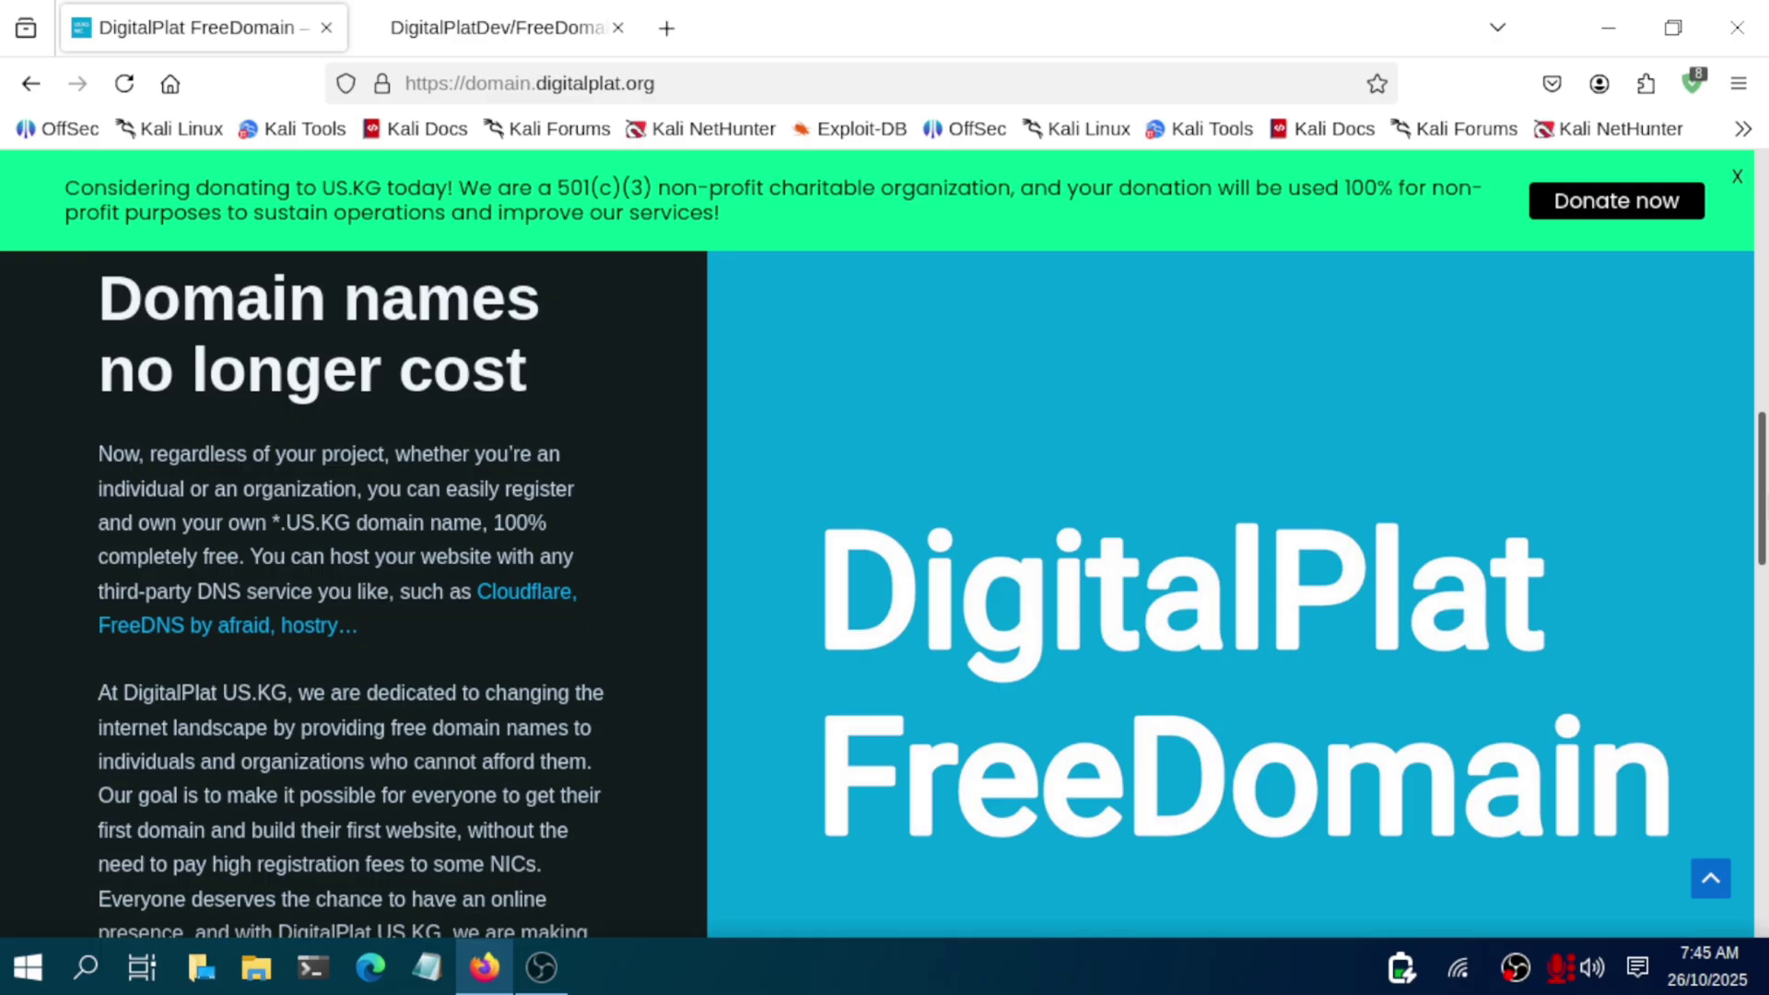
# Step: Read the 'Domain names no longer cost' introduction, then switch to the DigitalPlatDev/FreeDomain GitHub tab
pyautogui.moveTo(100, 292); pyautogui.dragTo(573, 635)
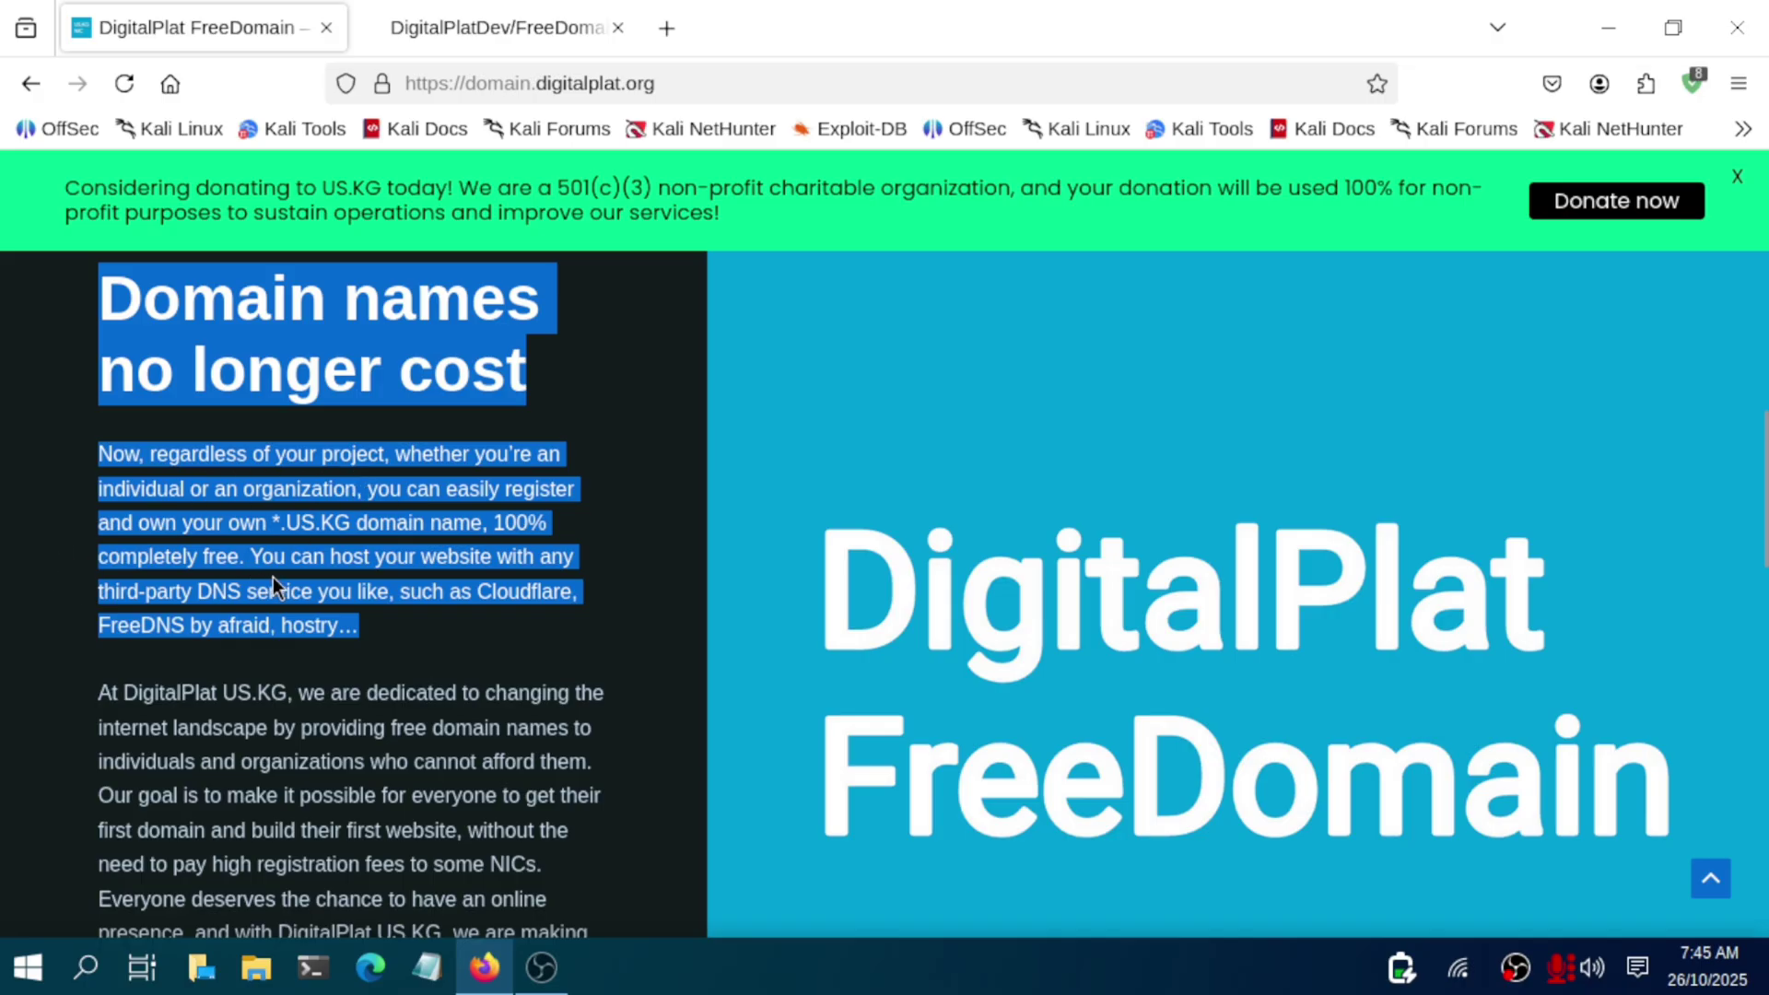
pyautogui.click(620, 524)
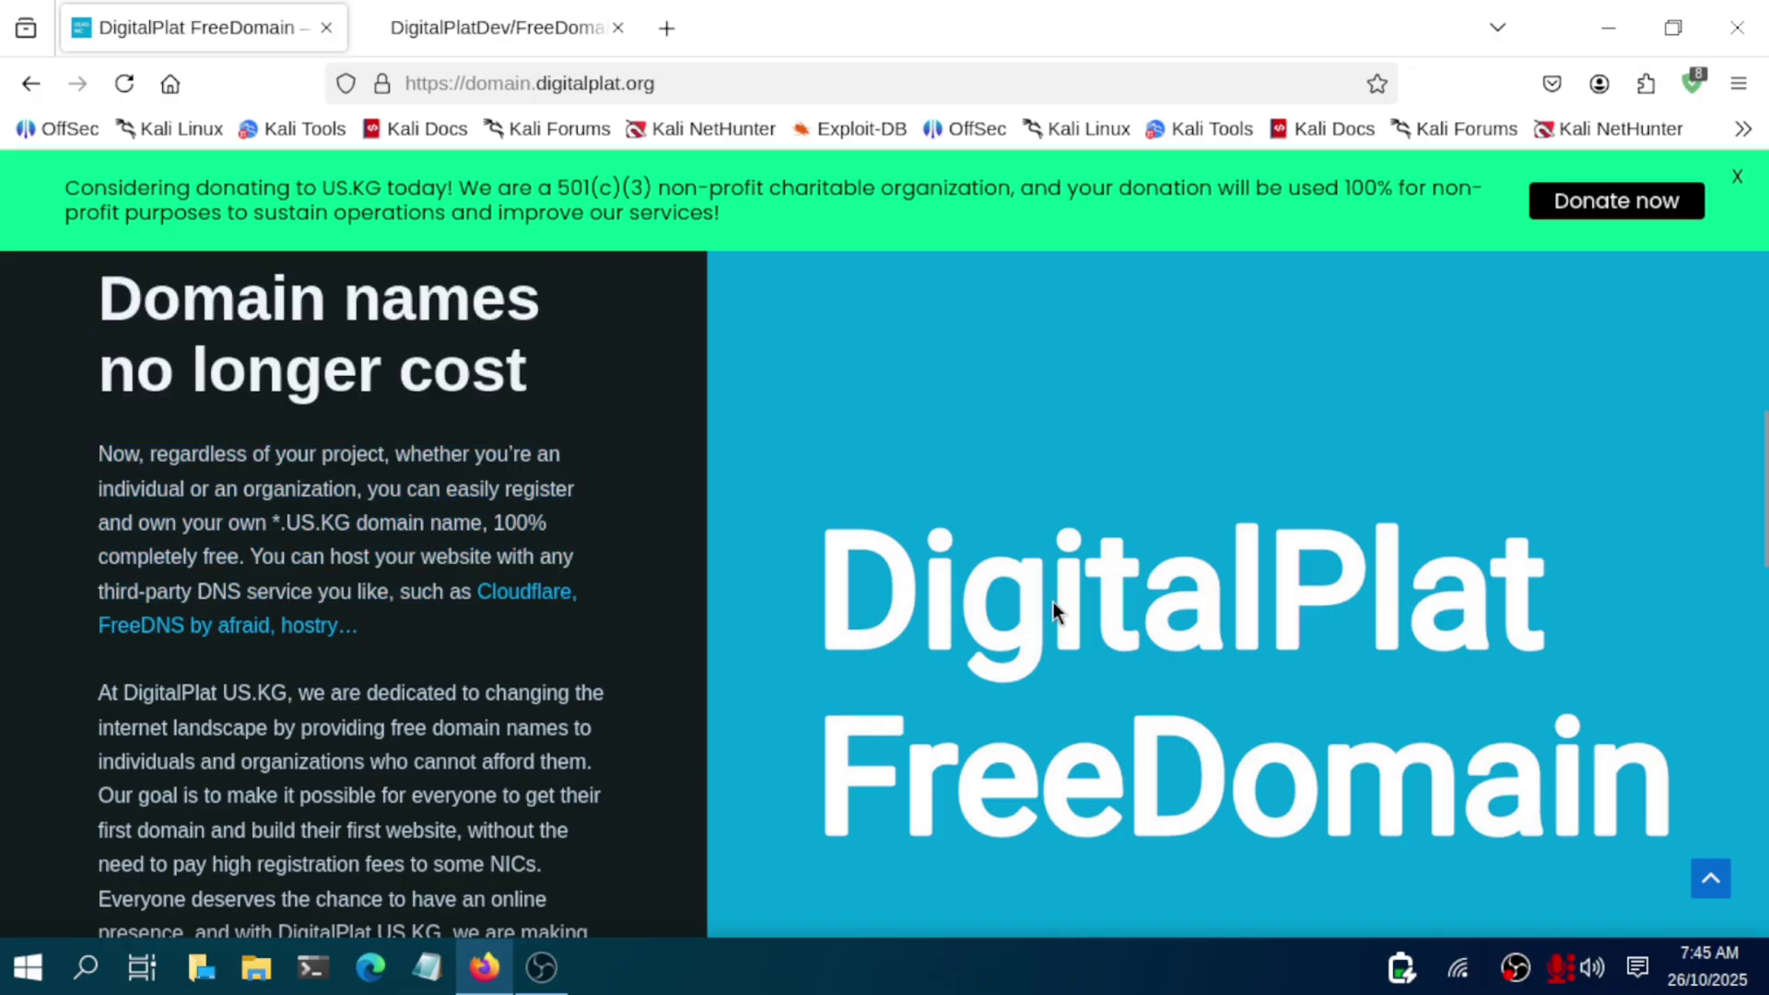
pyautogui.moveTo(1762, 489); pyautogui.dragTo(1761, 230)
pyautogui.click(479, 26)
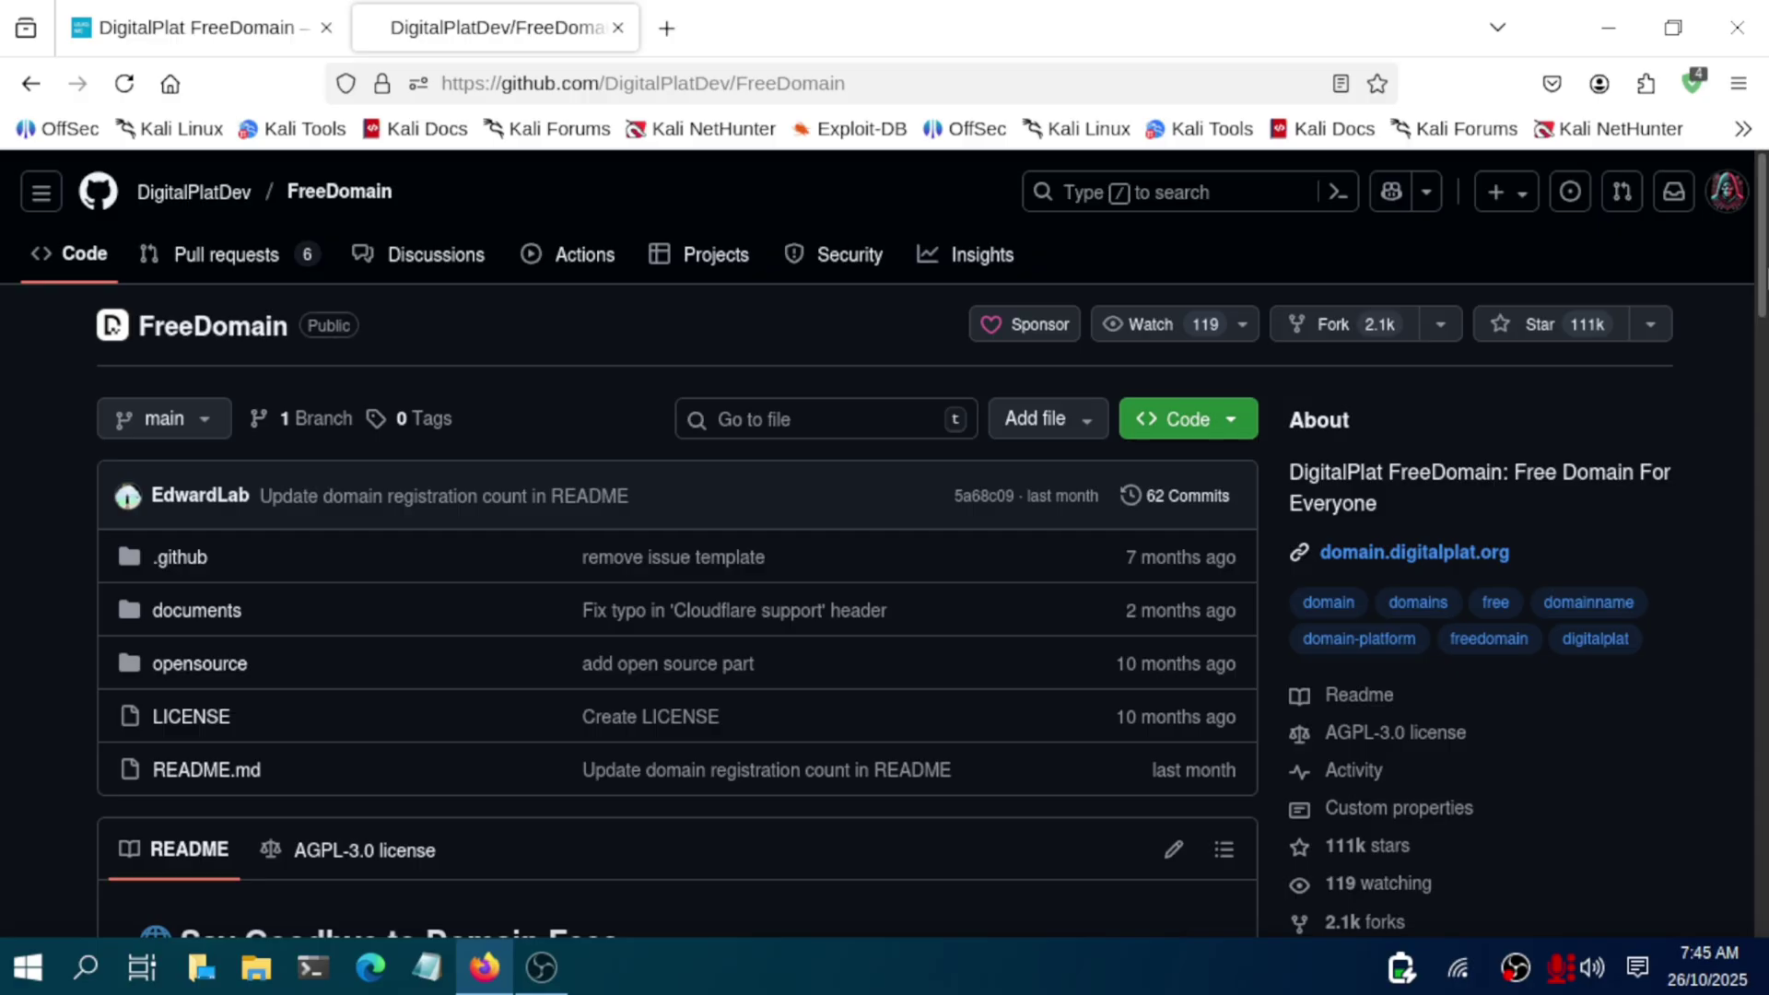
# Step: Check the README's Available Domain Extensions such as .US.KG and follow the FreeDomain Dashboard link
pyautogui.moveTo(1761, 313); pyautogui.dragTo(1762, 616)
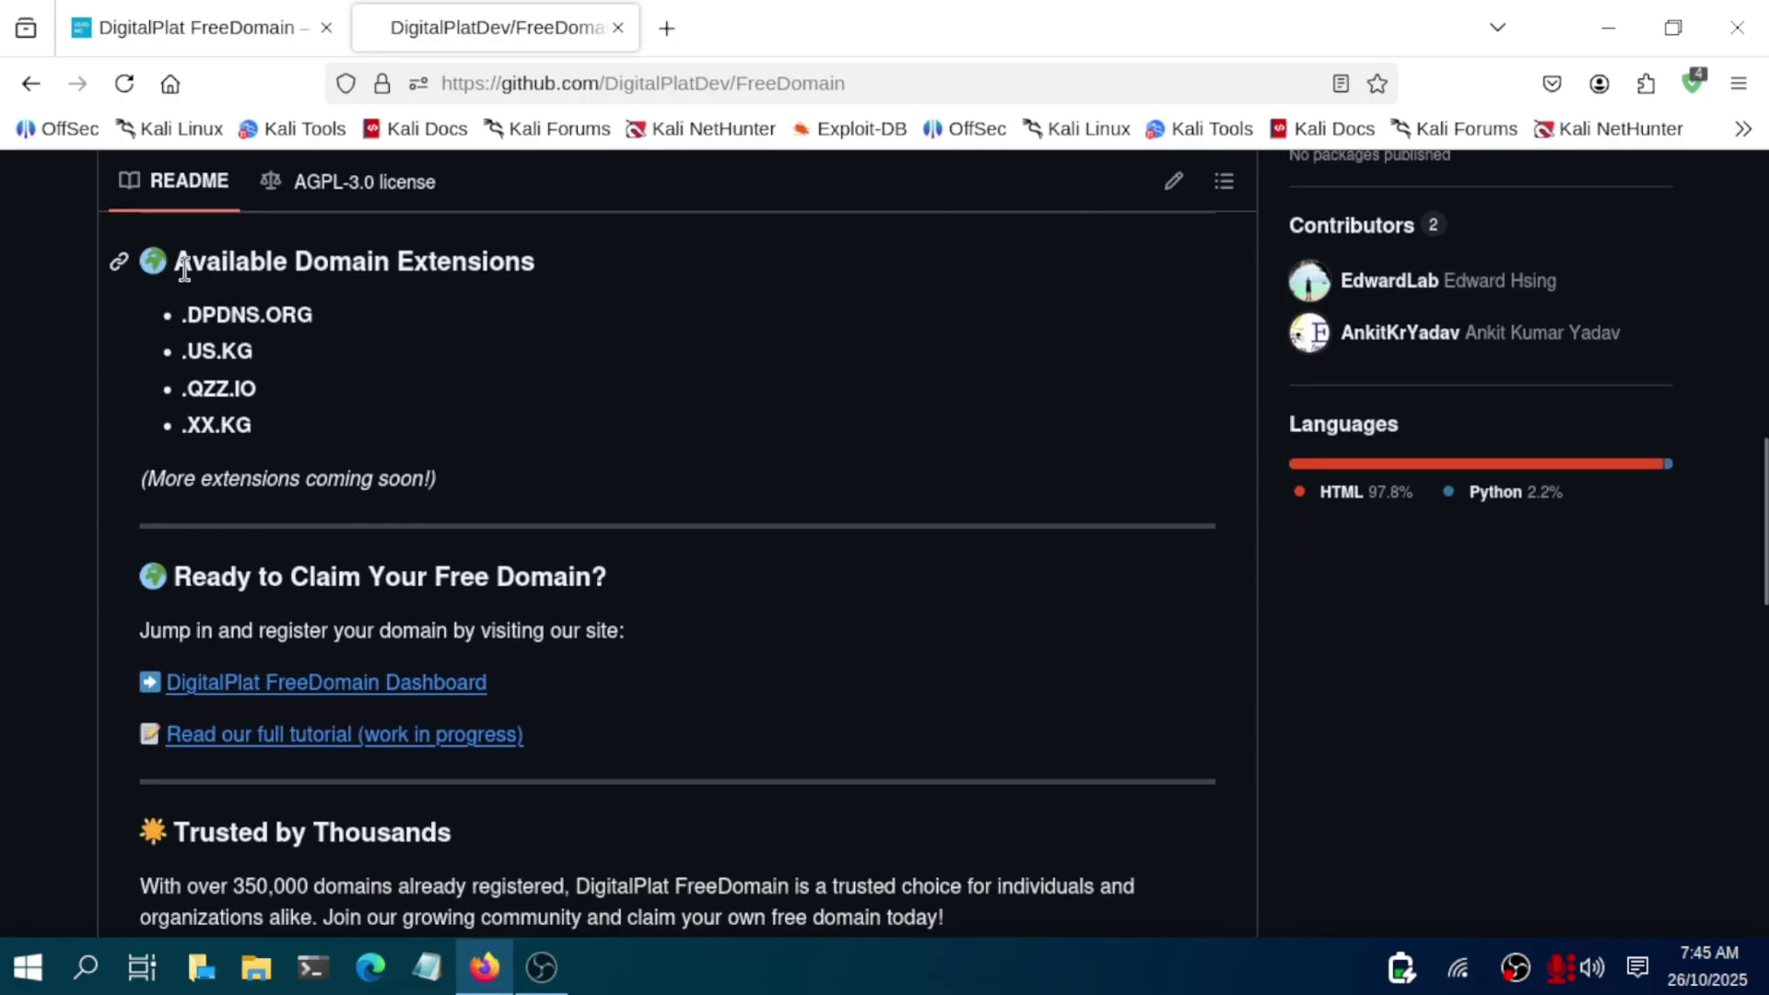
pyautogui.moveTo(164, 258); pyautogui.dragTo(313, 424)
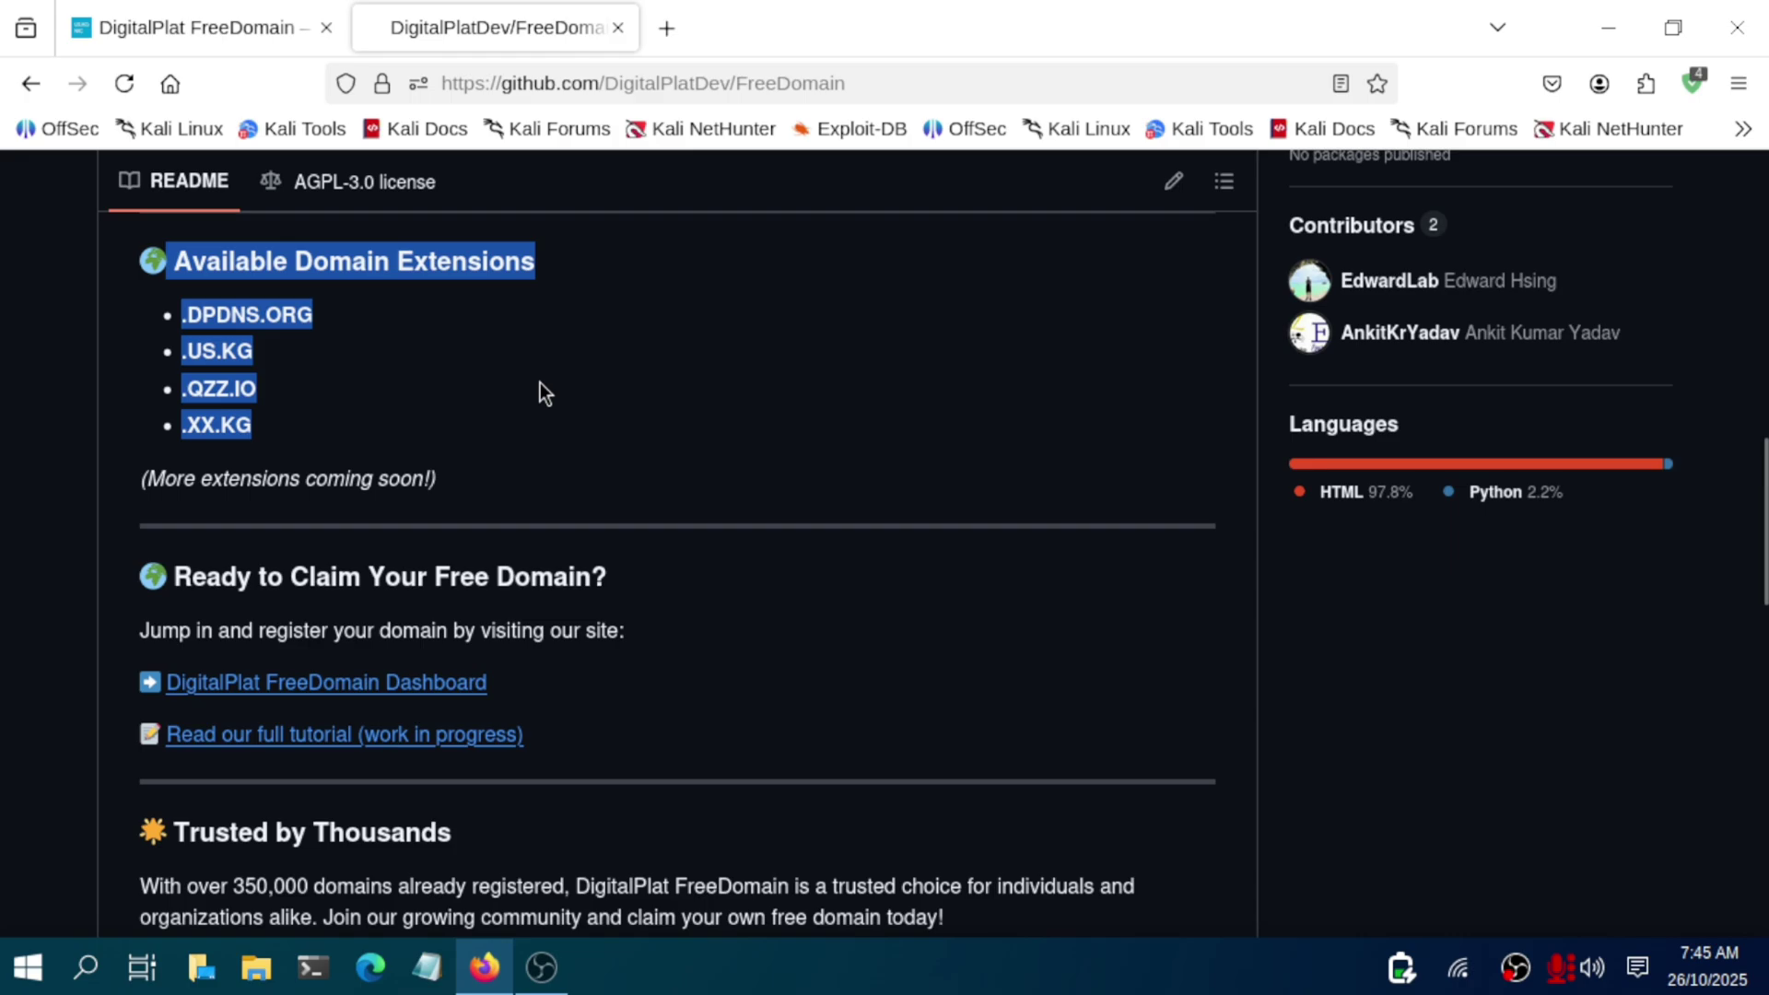
pyautogui.moveTo(255, 350); pyautogui.dragTo(187, 352)
pyautogui.click(538, 433)
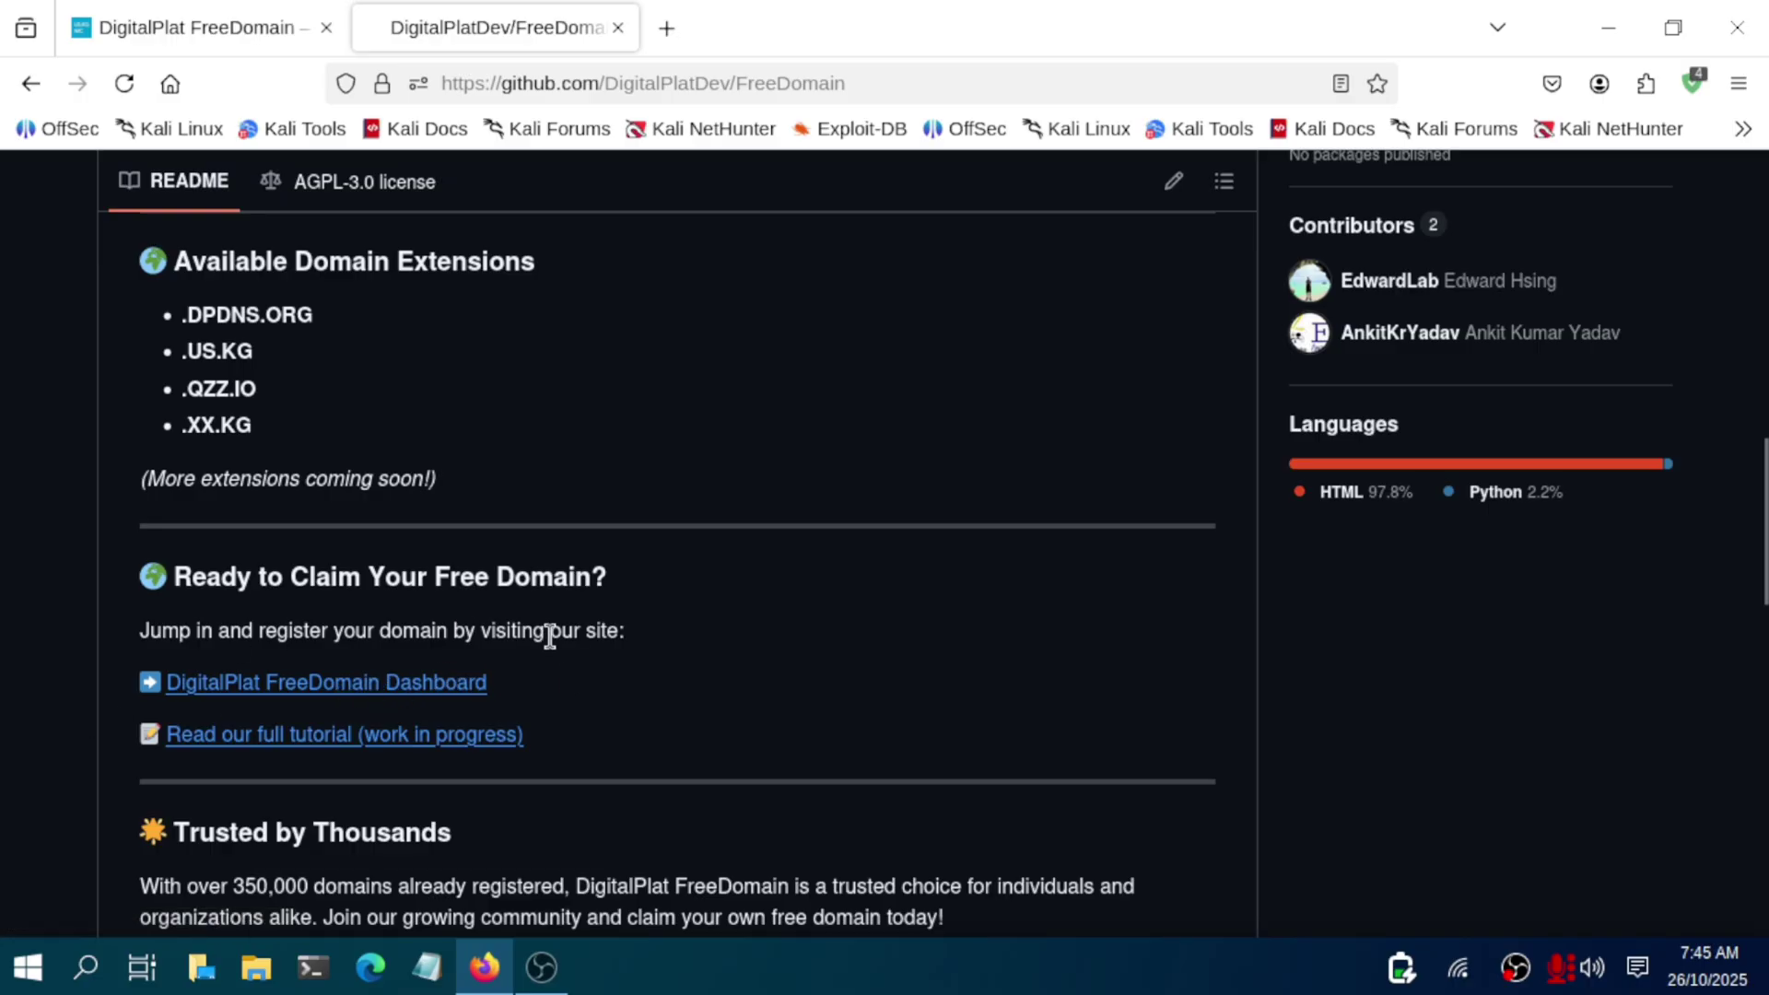
pyautogui.click(410, 689)
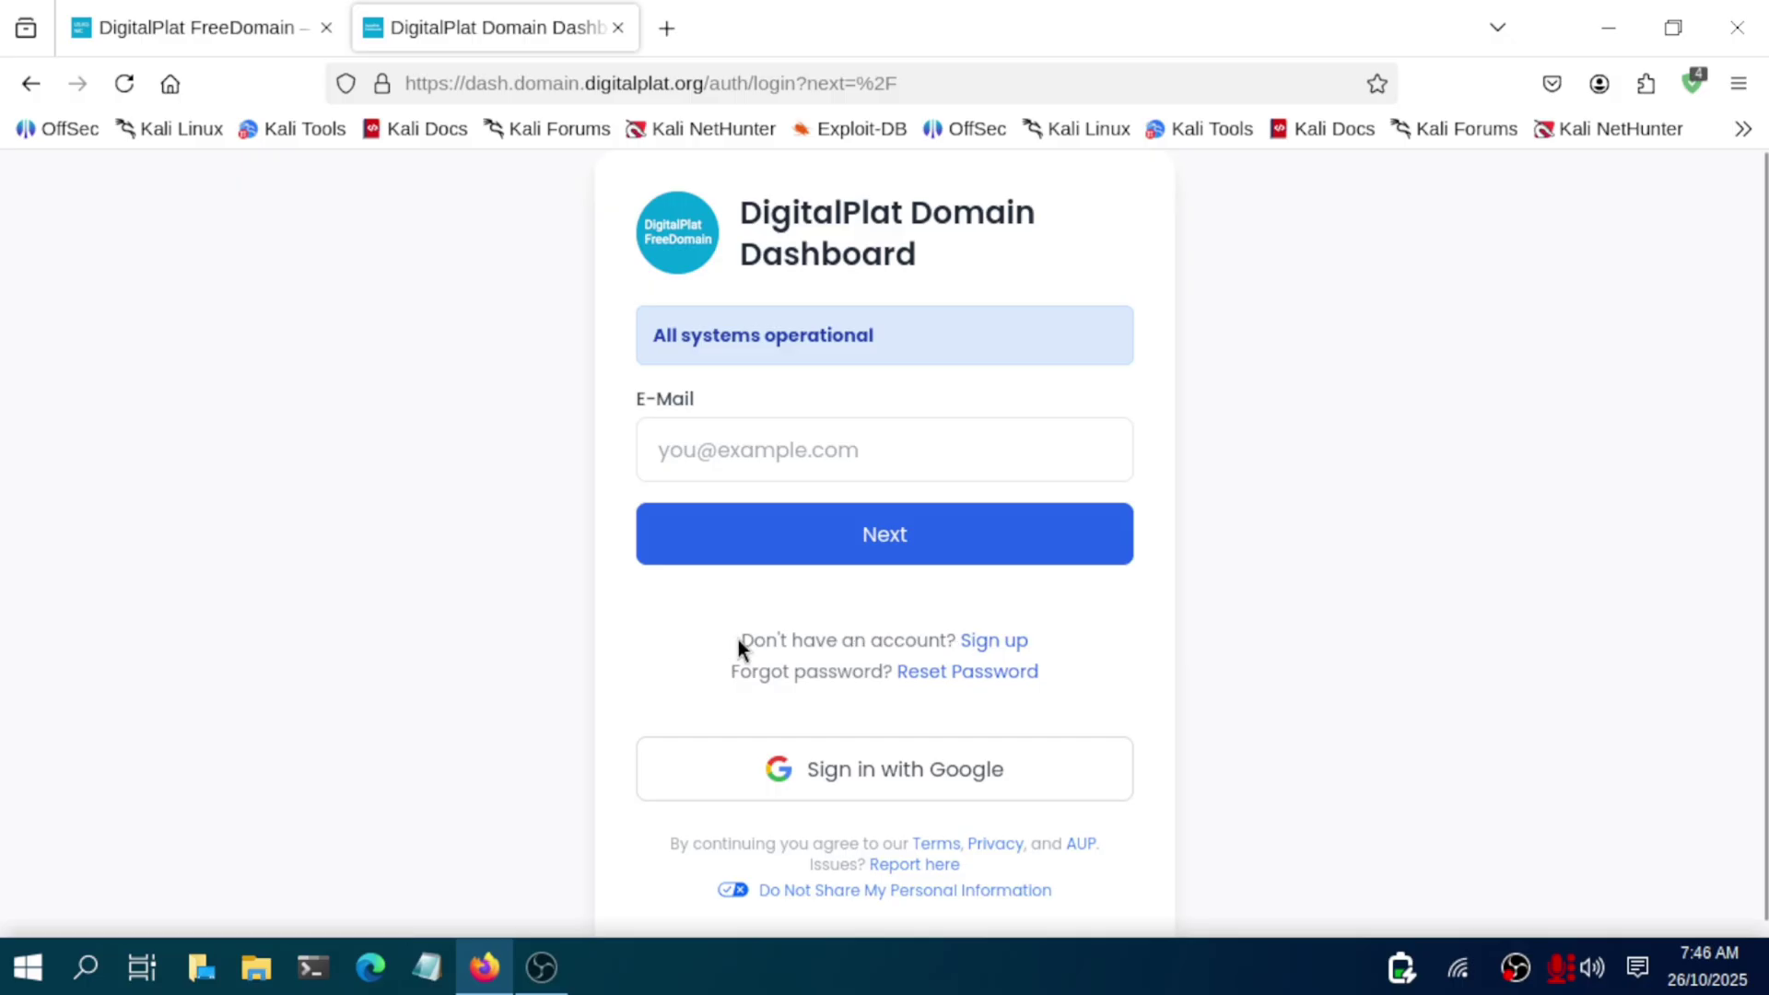
# Step: Open the account registration form from the login page's sign-up prompt
pyautogui.moveTo(738, 639); pyautogui.dragTo(1068, 644)
pyautogui.click(988, 648)
pyautogui.click(988, 648)
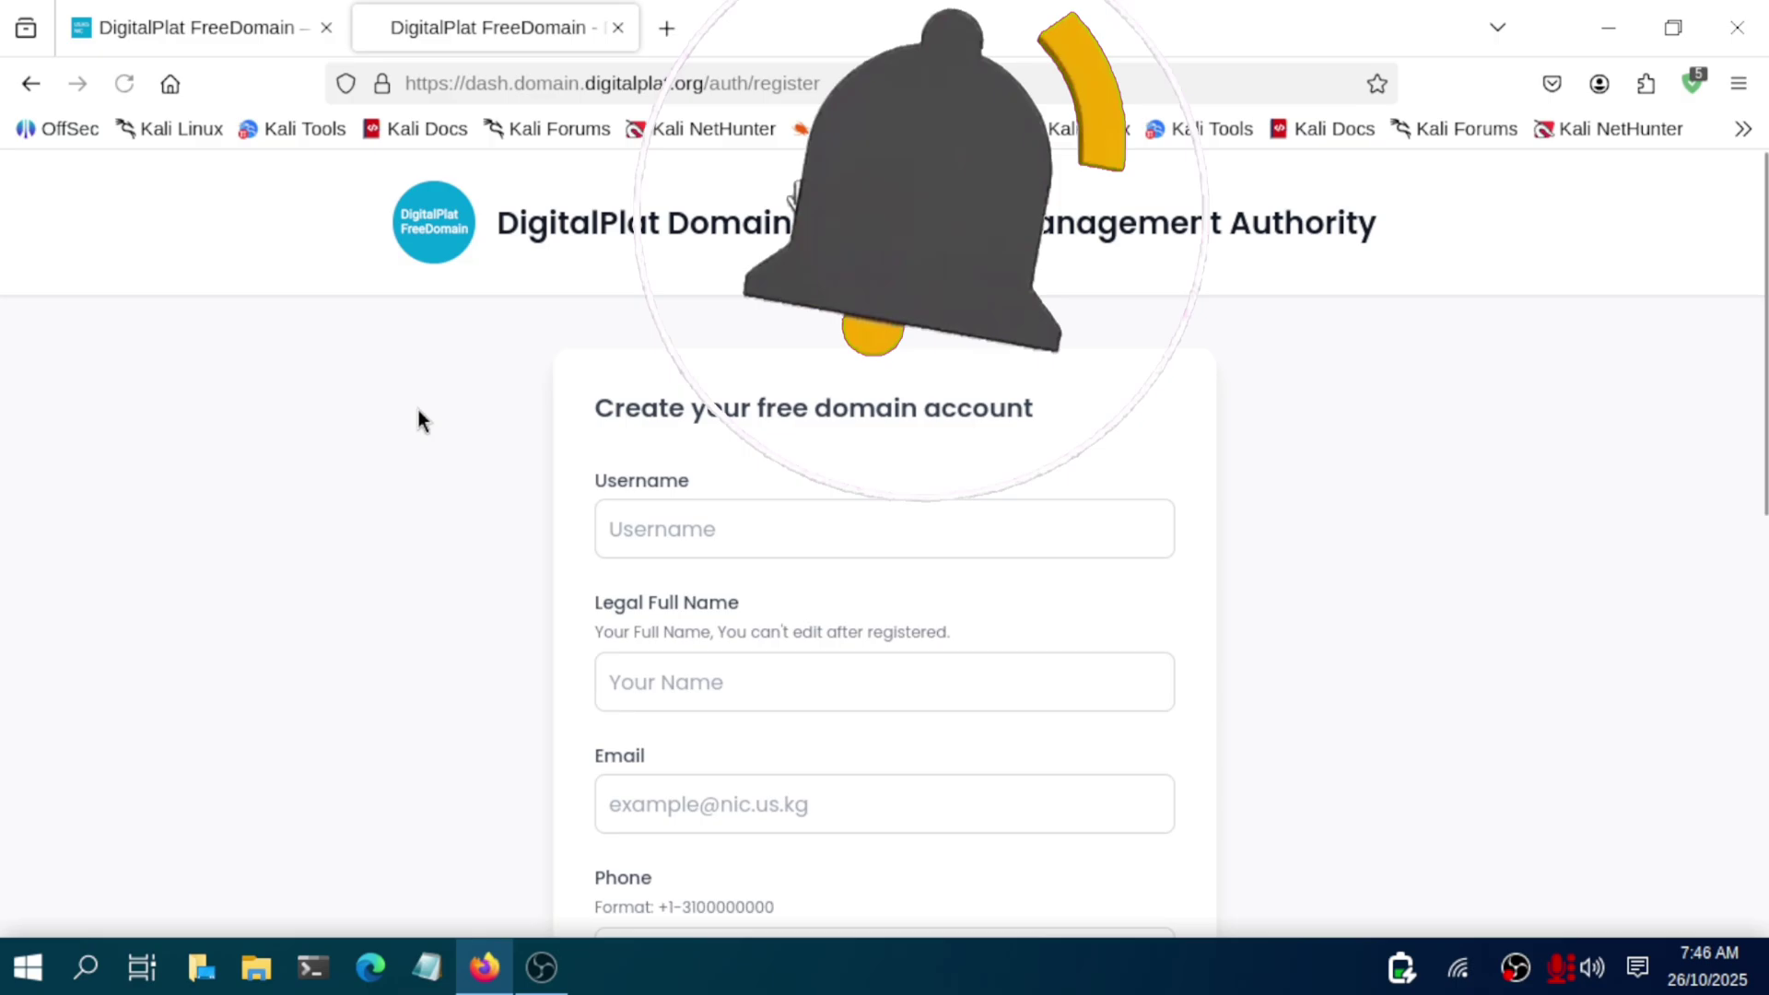
# Step: Try placeholder text in Username and Legal Full Name, then abandon it for Sign in with Google
pyautogui.click(833, 534)
pyautogui.write('mn')
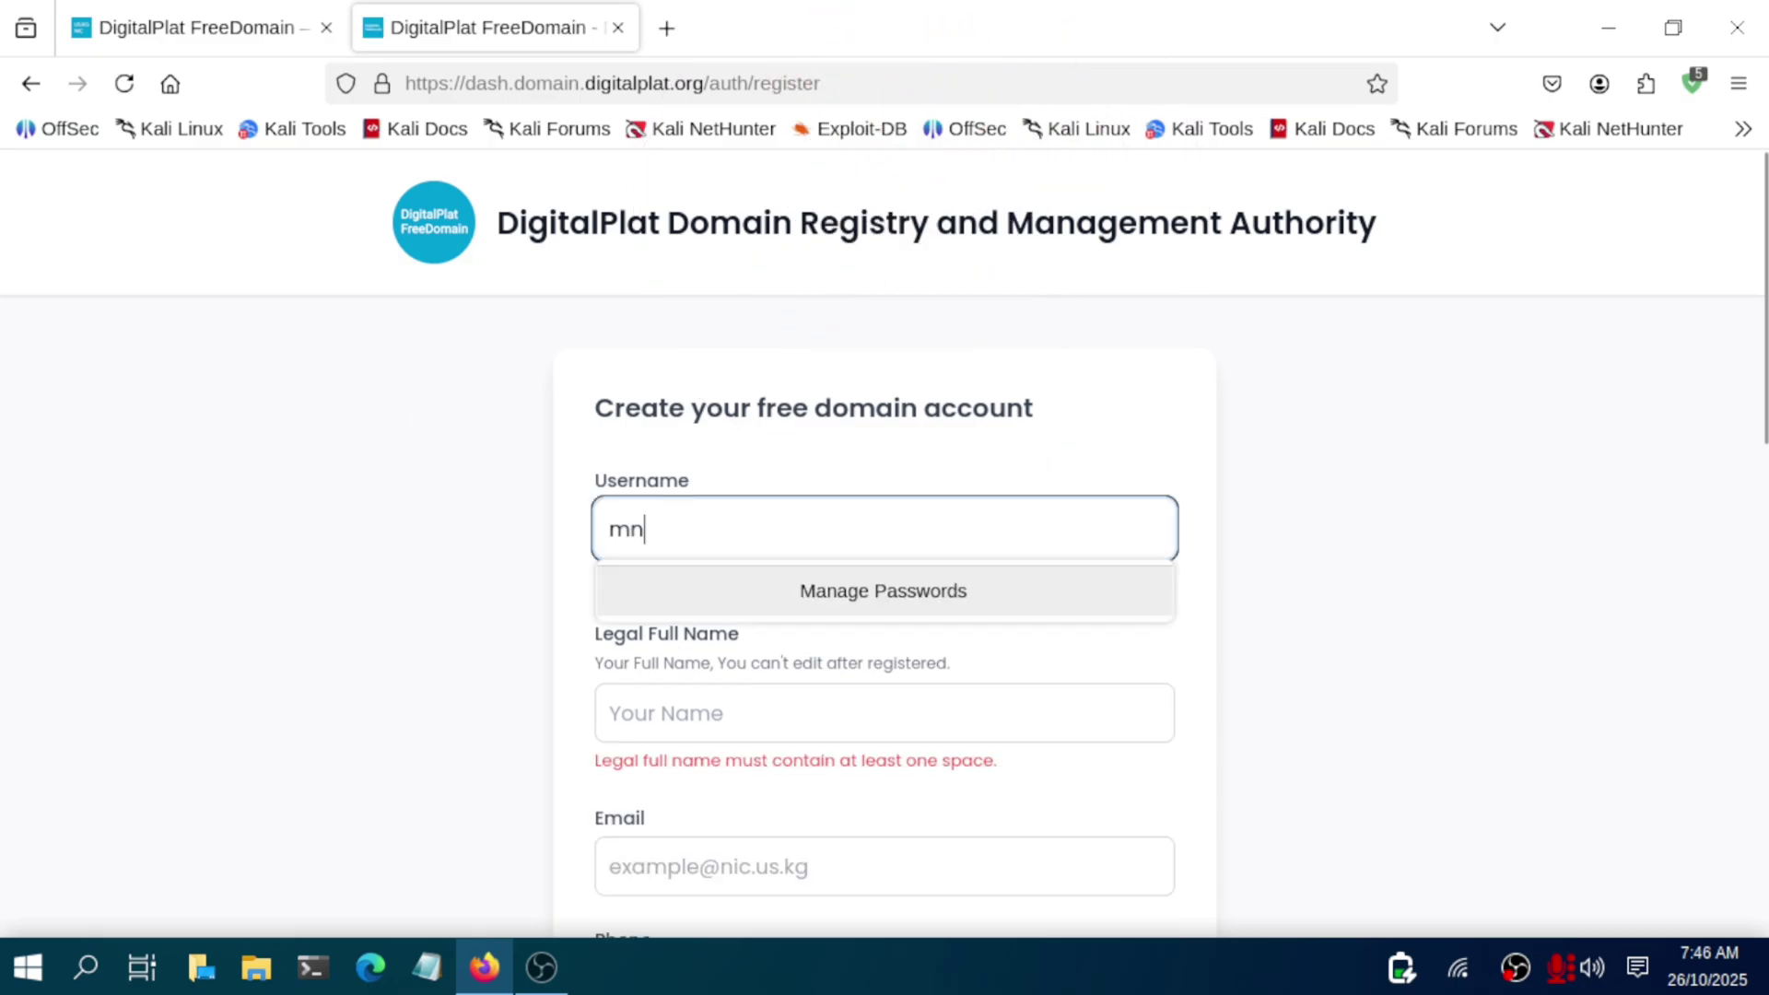
pyautogui.write('mnnm')
pyautogui.press('Tab')
pyautogui.write('mmmmm')
pyautogui.scroll(-10, 411, 578)
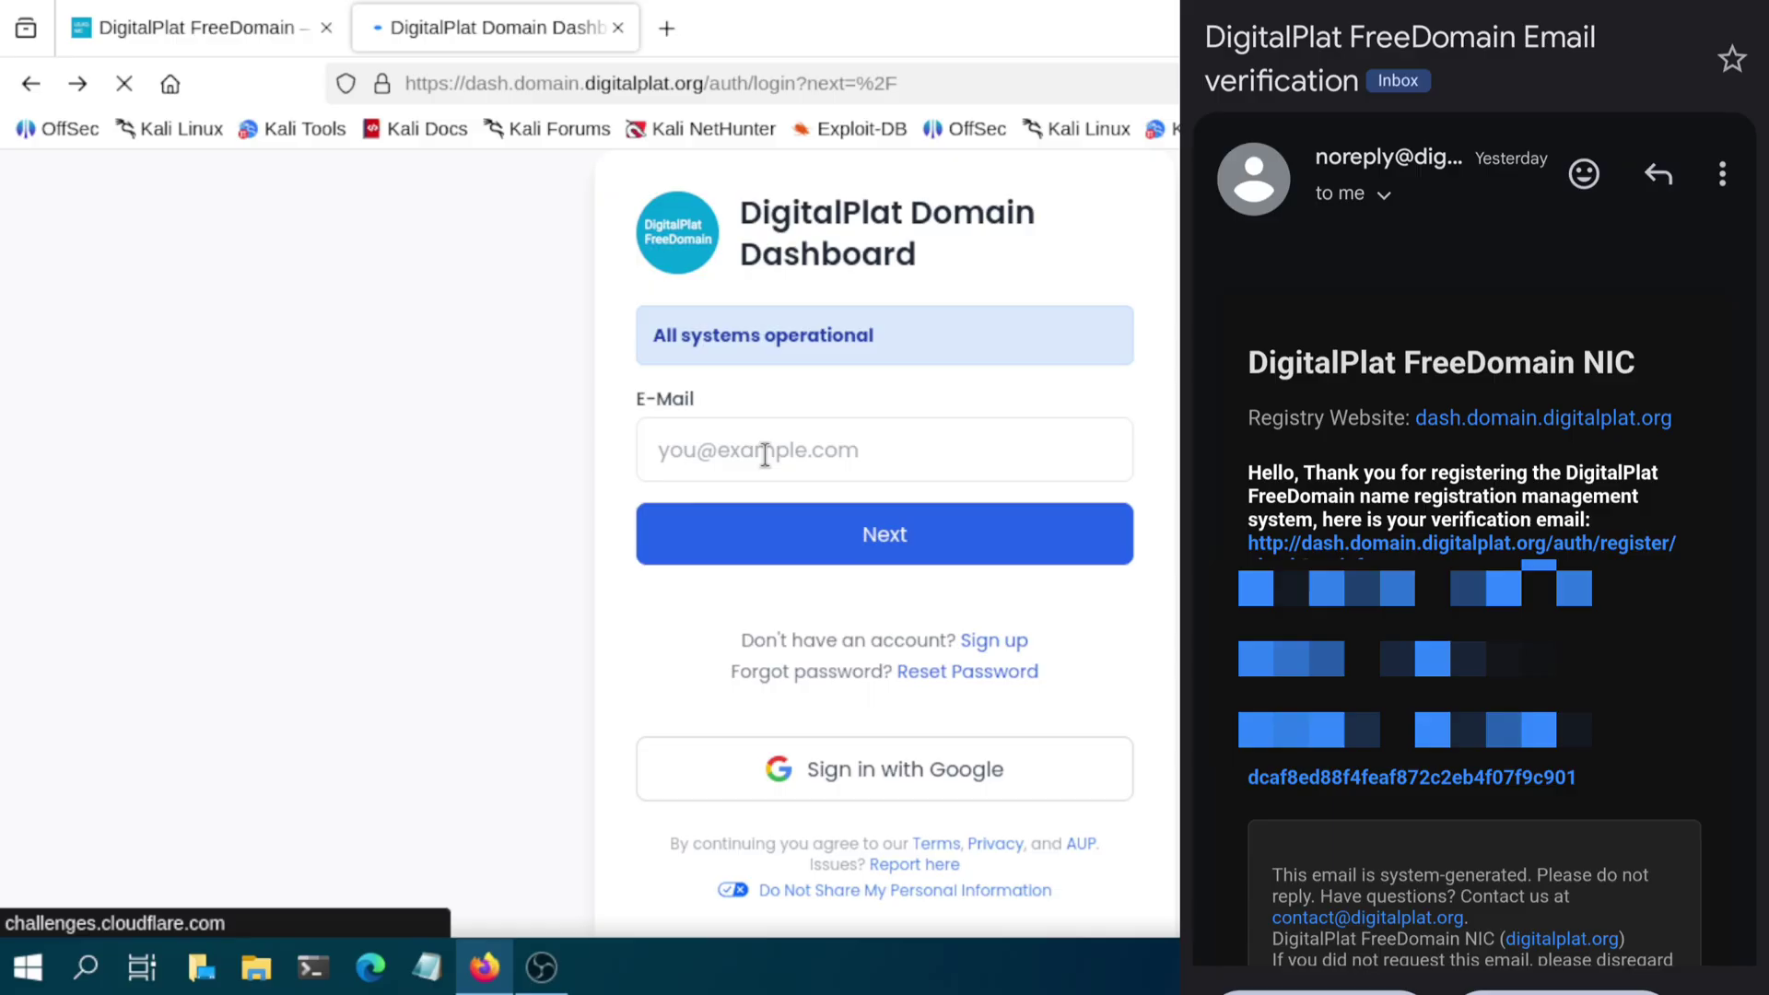
pyautogui.click(820, 776)
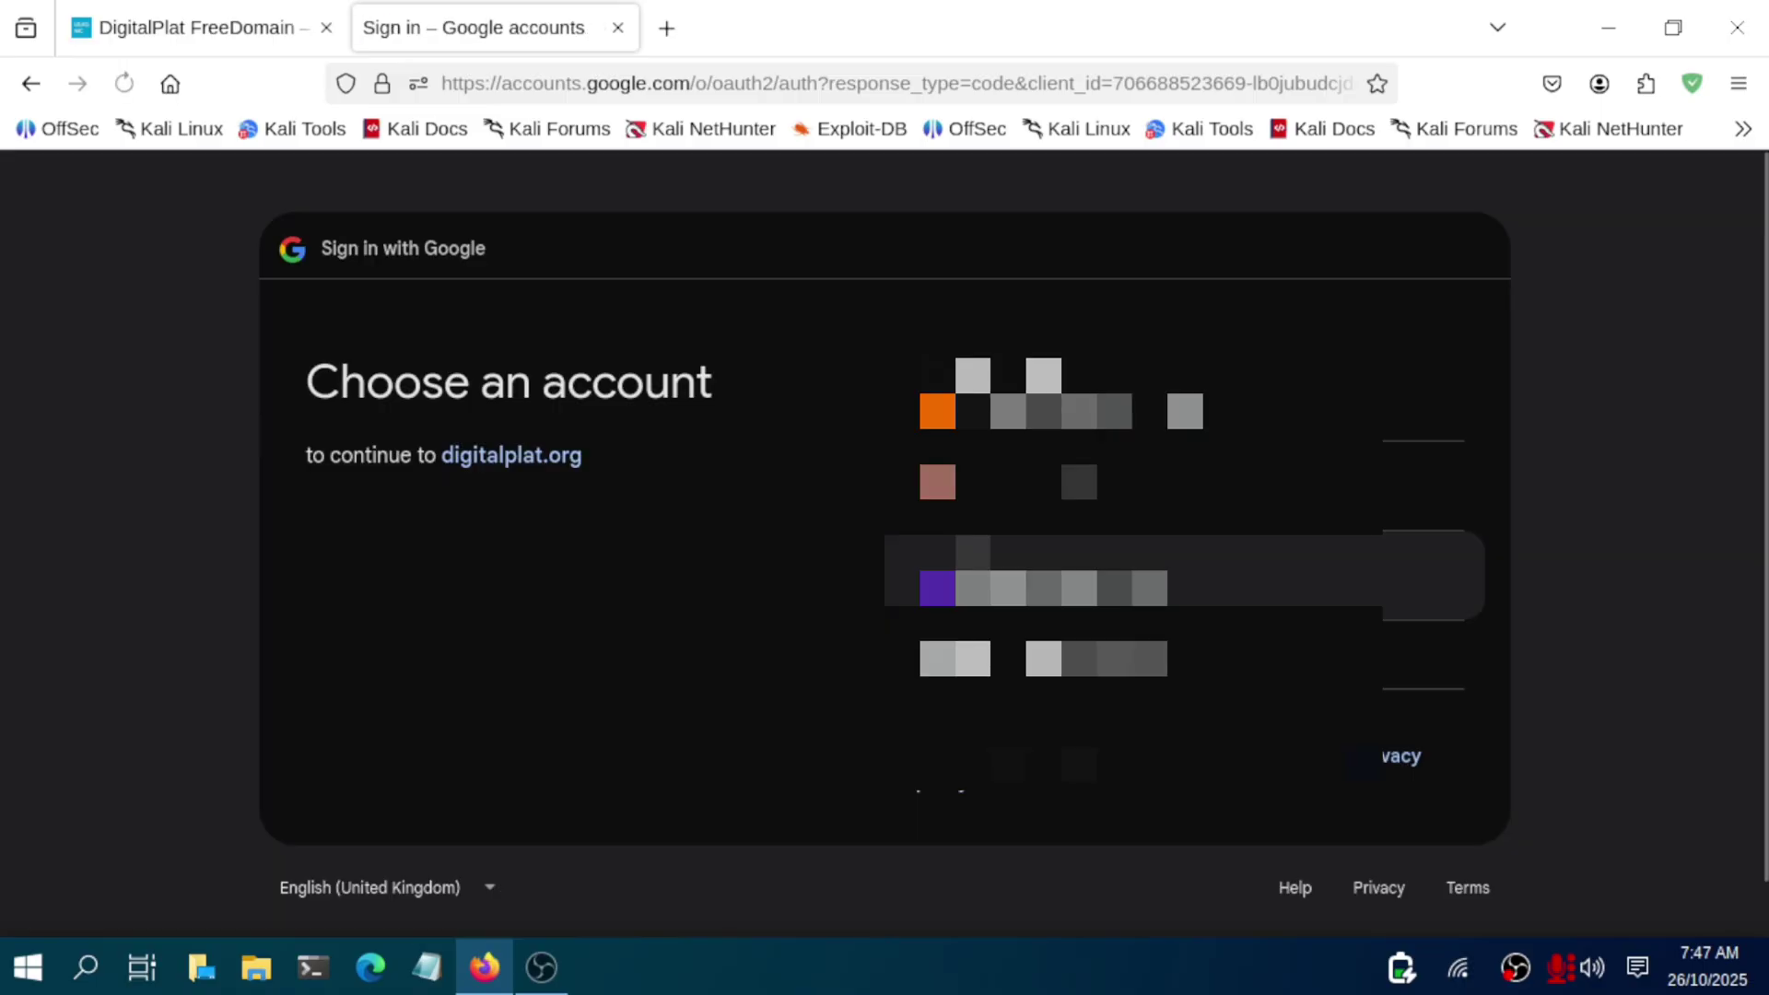
# Step: Sign in with the Google account and complete KYC verification using GitHub OAuth
pyautogui.click(1075, 450)
pyautogui.click(315, 576)
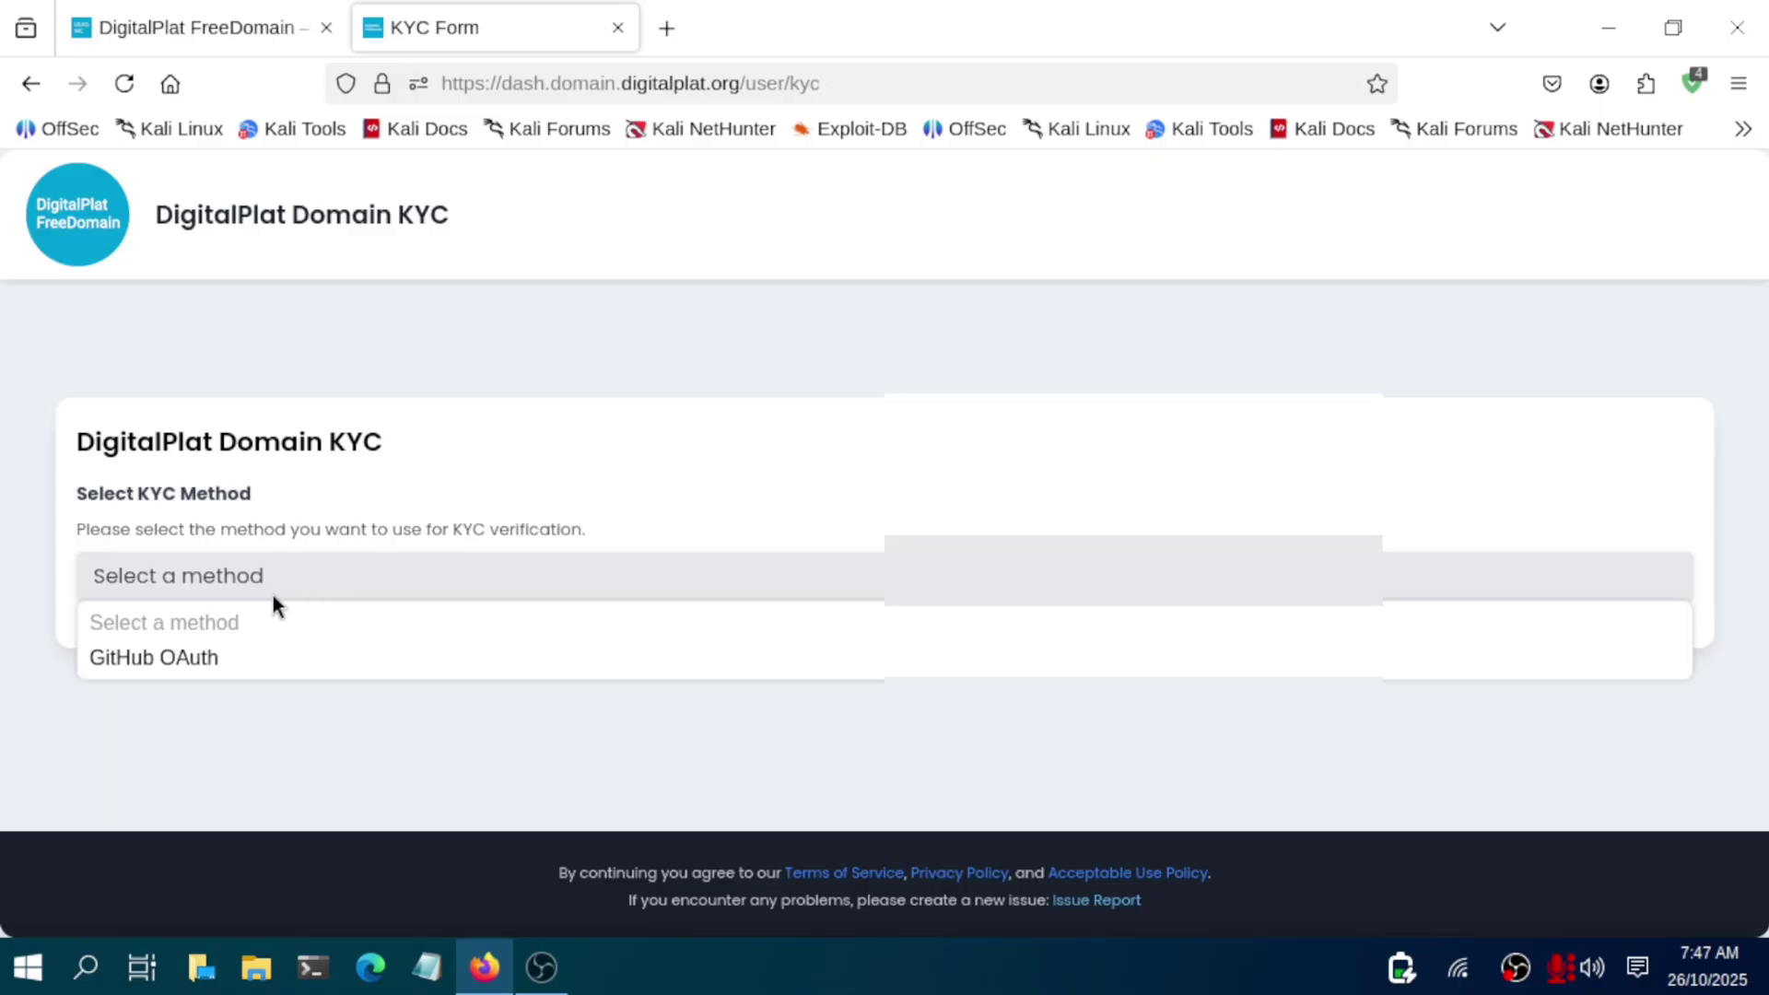
pyautogui.click(177, 656)
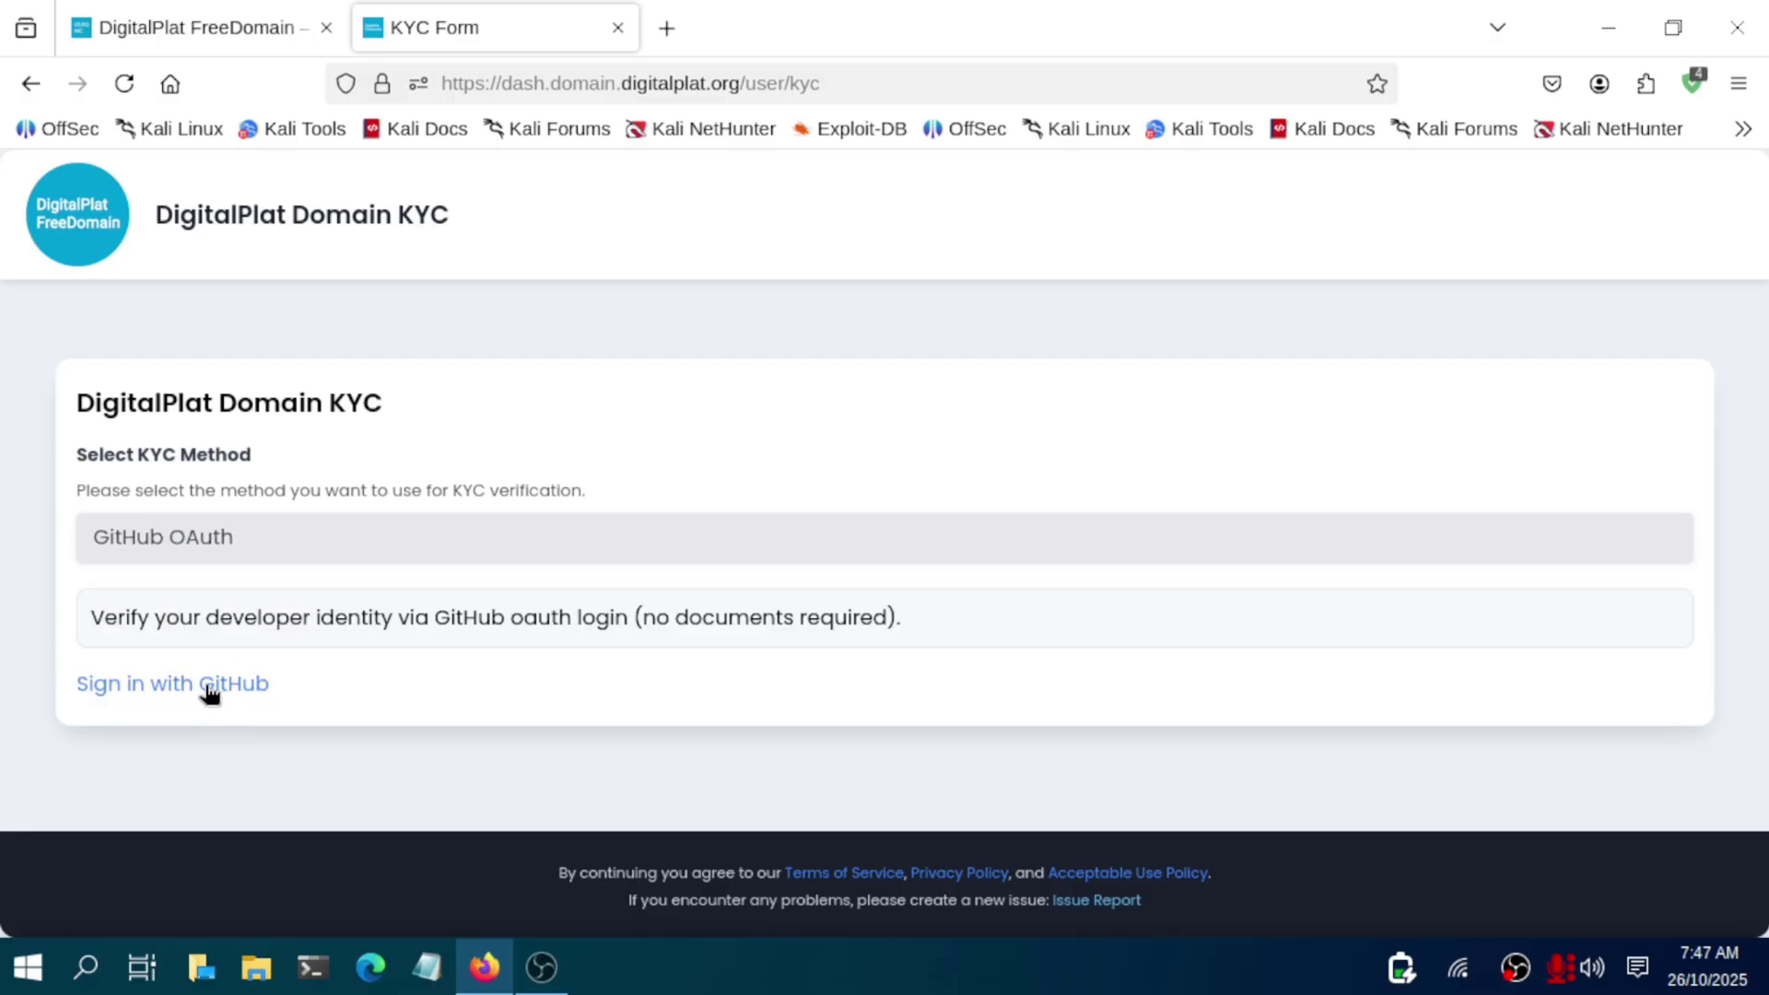
pyautogui.click(211, 687)
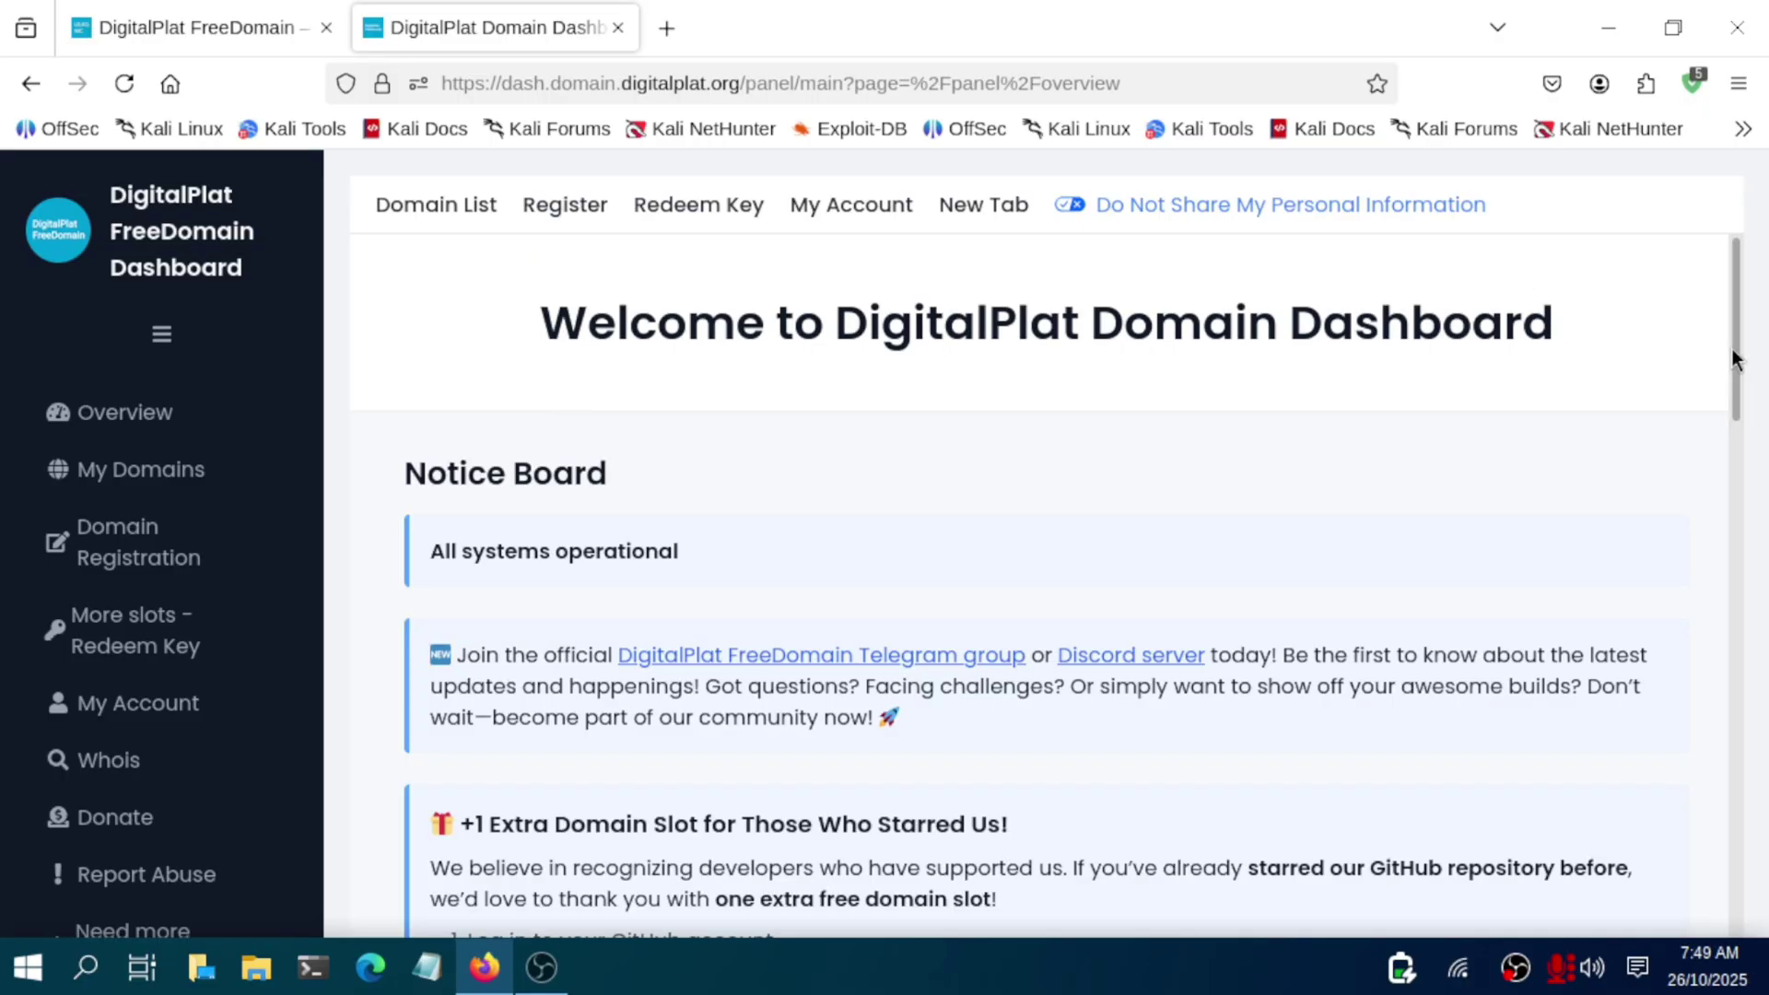
# Step: Review the Notice Board's US.KG key notice, the 1 Max Domains Allowed stat, and Extra Domain Slot section
pyautogui.moveTo(1732, 348); pyautogui.dragTo(1750, 592)
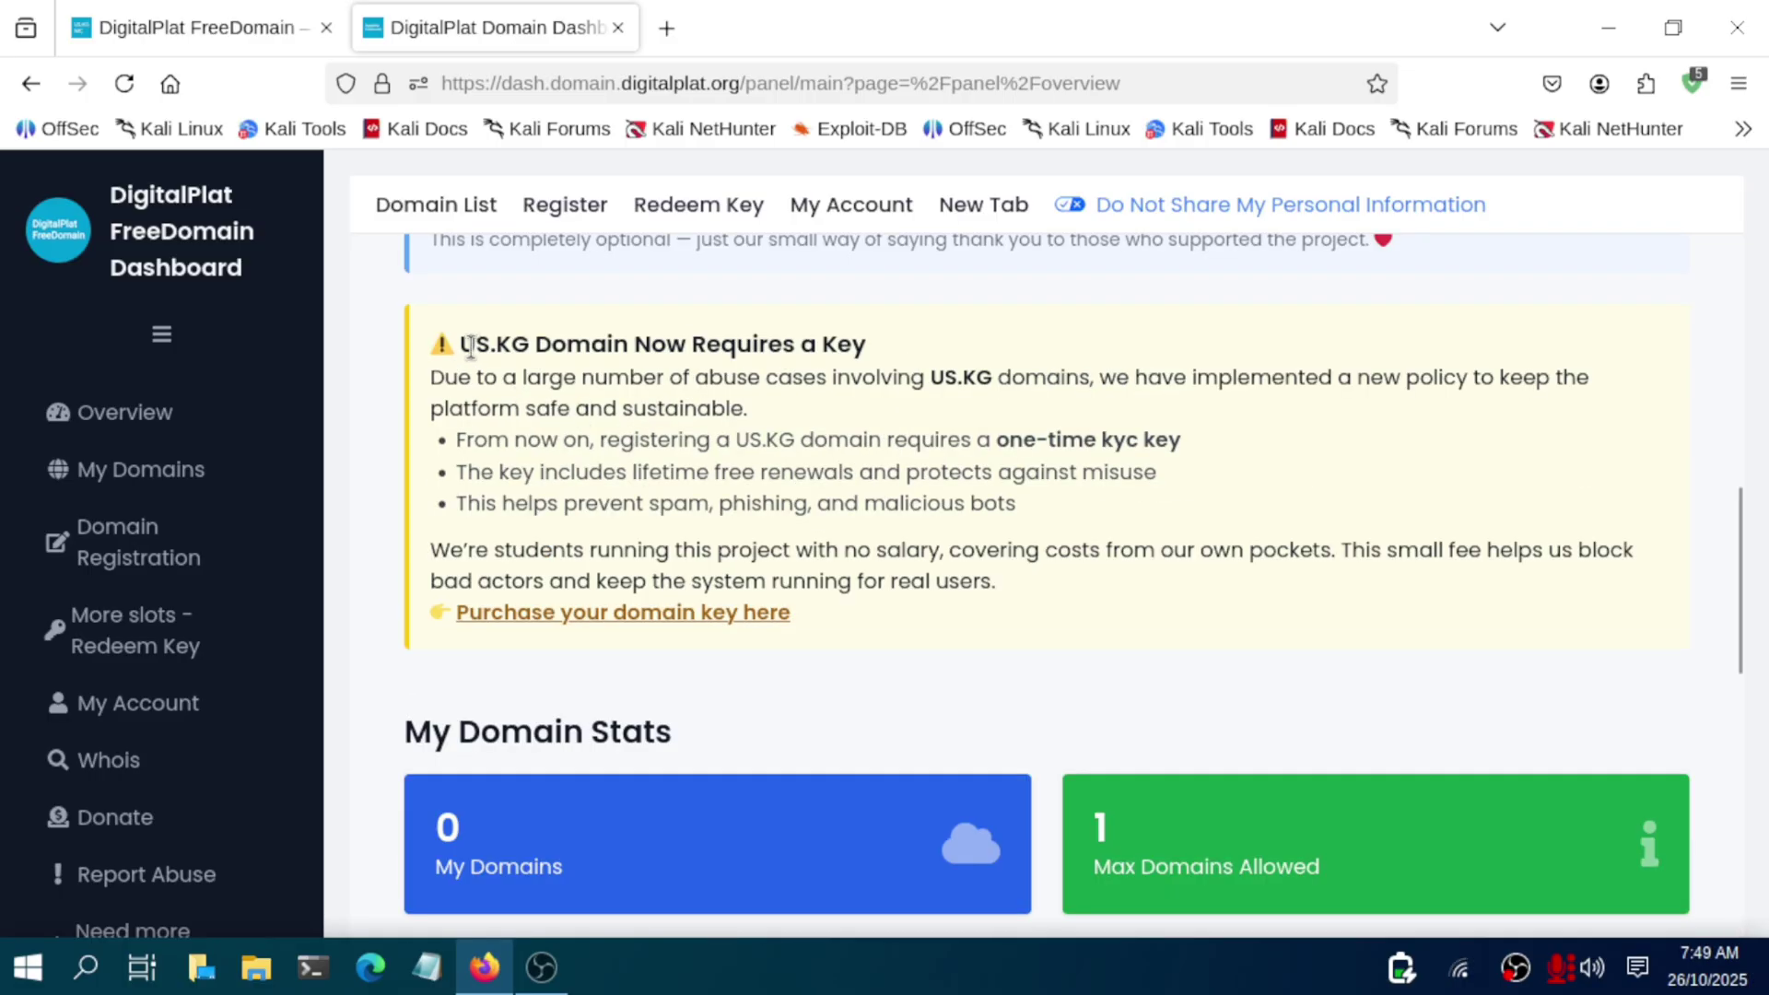
pyautogui.moveTo(460, 345); pyautogui.dragTo(1051, 520)
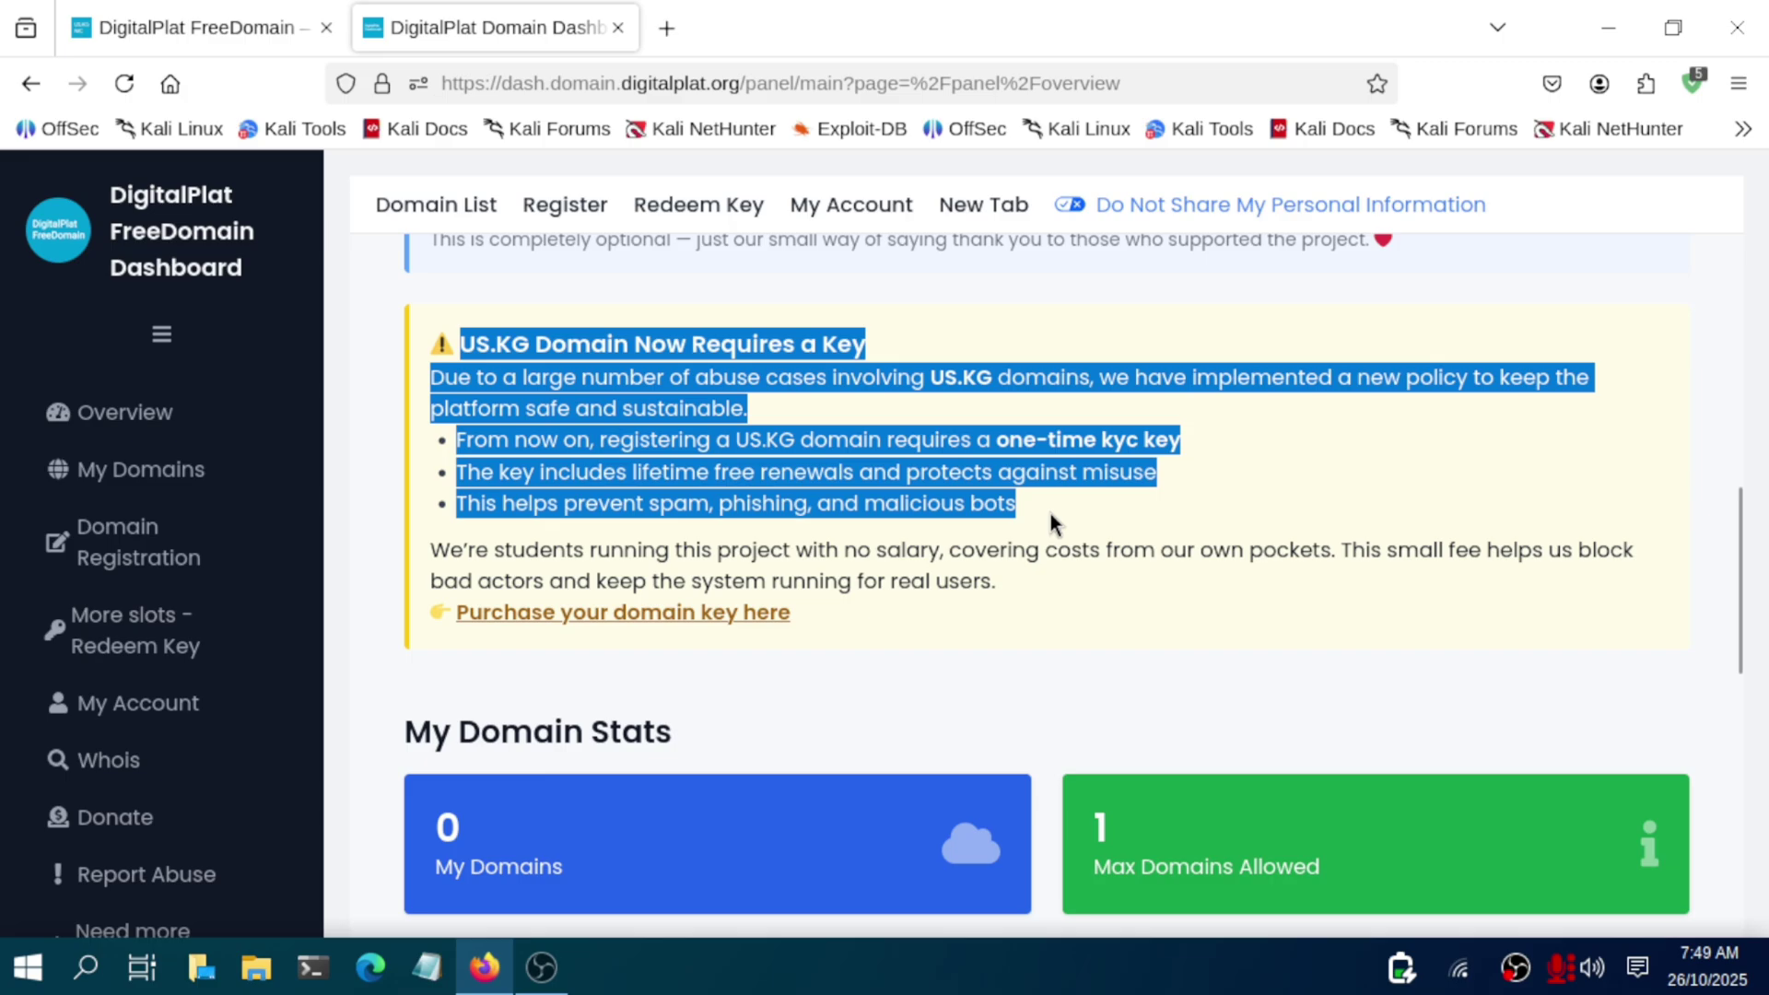
pyautogui.click(1051, 517)
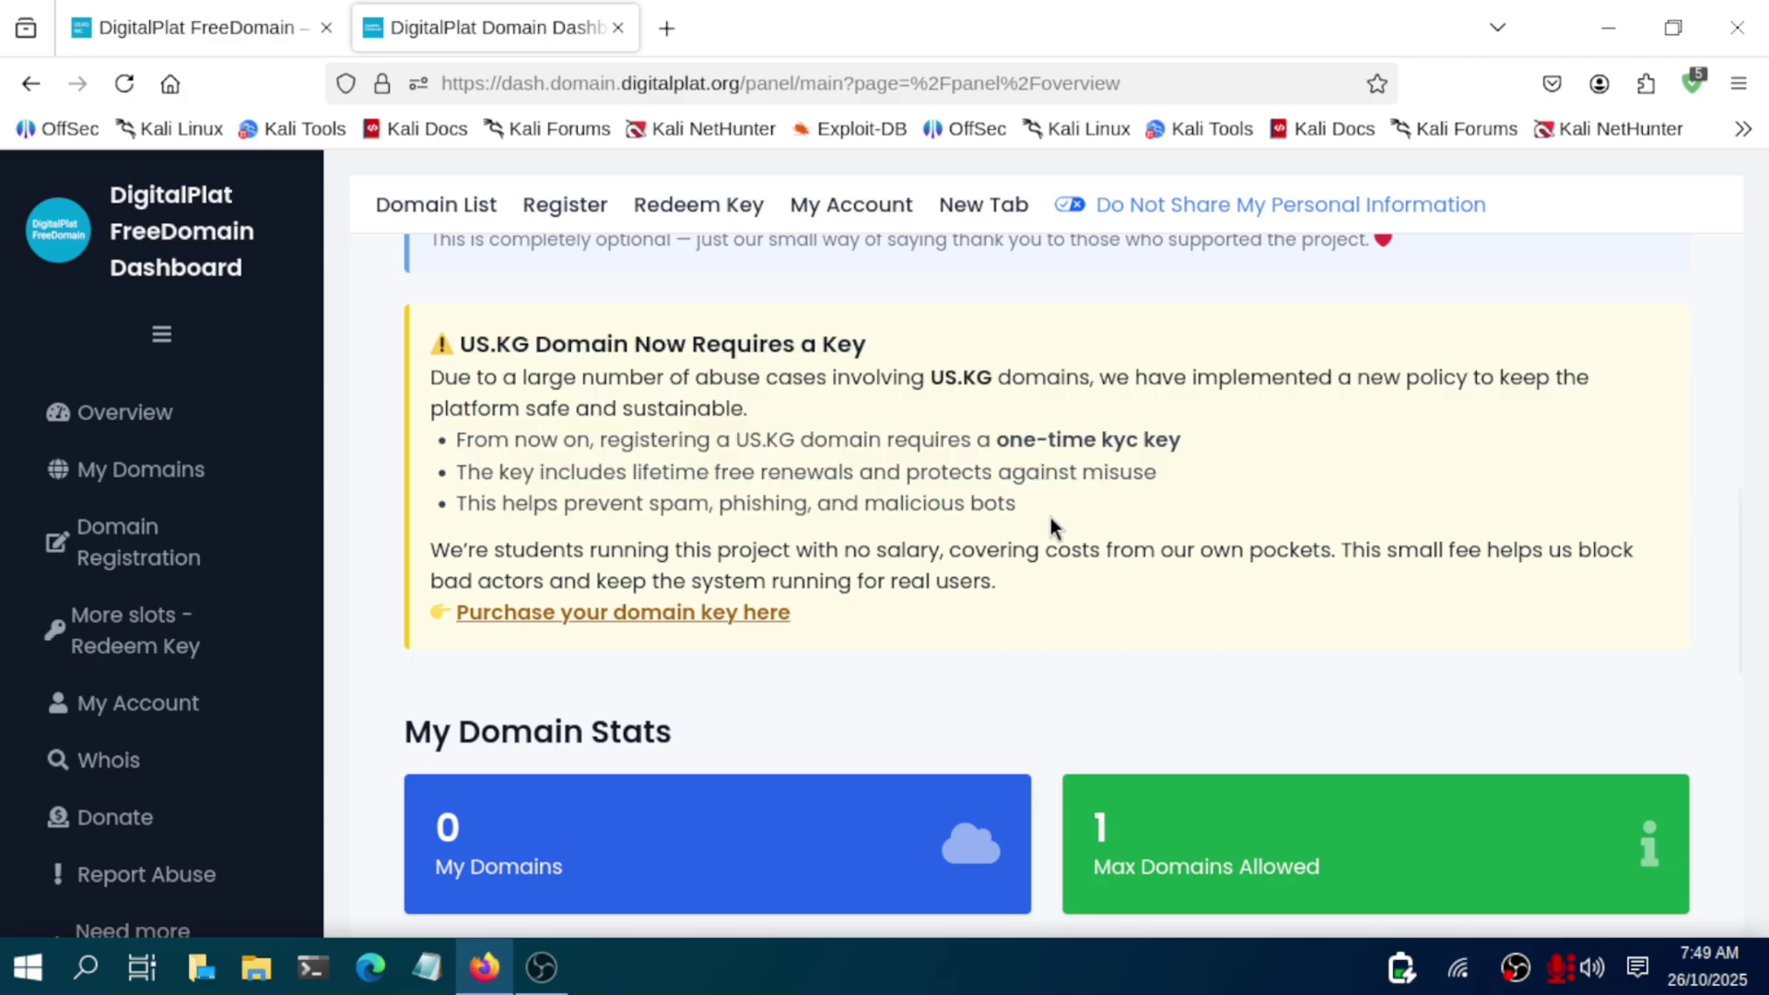
pyautogui.moveTo(1092, 813); pyautogui.dragTo(1336, 877)
pyautogui.click(1400, 761)
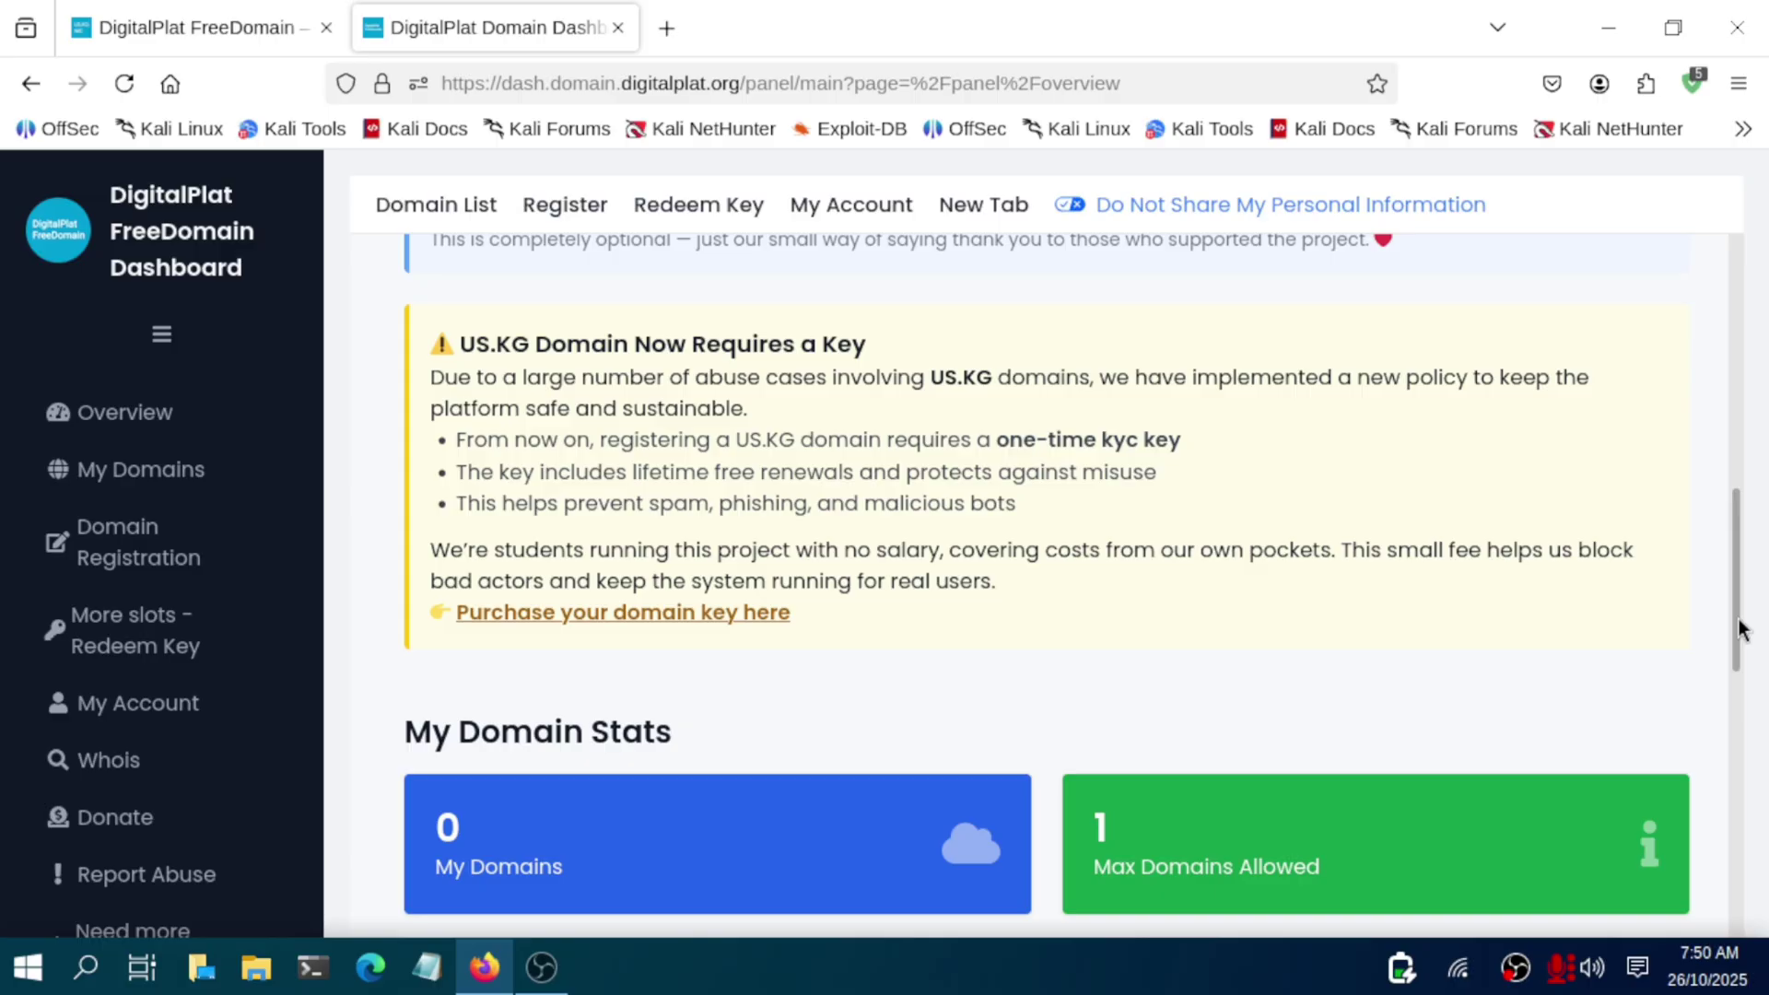
pyautogui.moveTo(1740, 608); pyautogui.dragTo(1761, 481)
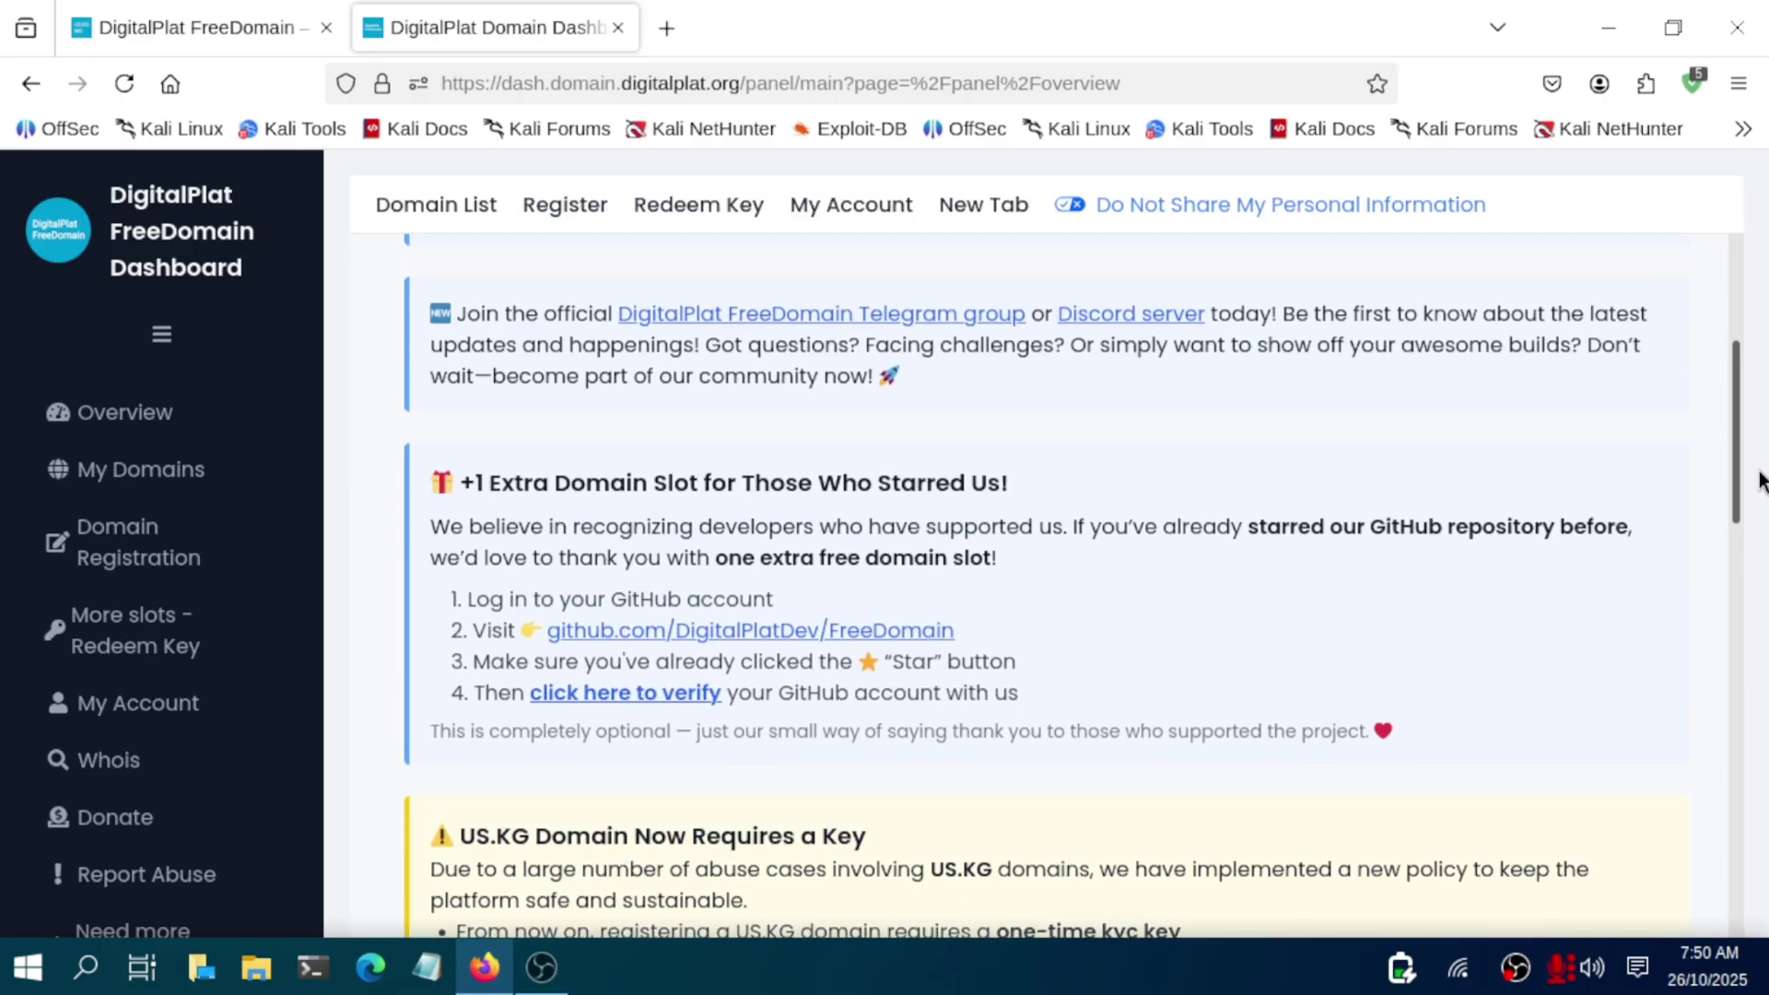
pyautogui.moveTo(430, 486); pyautogui.dragTo(1037, 479)
pyautogui.click(1037, 479)
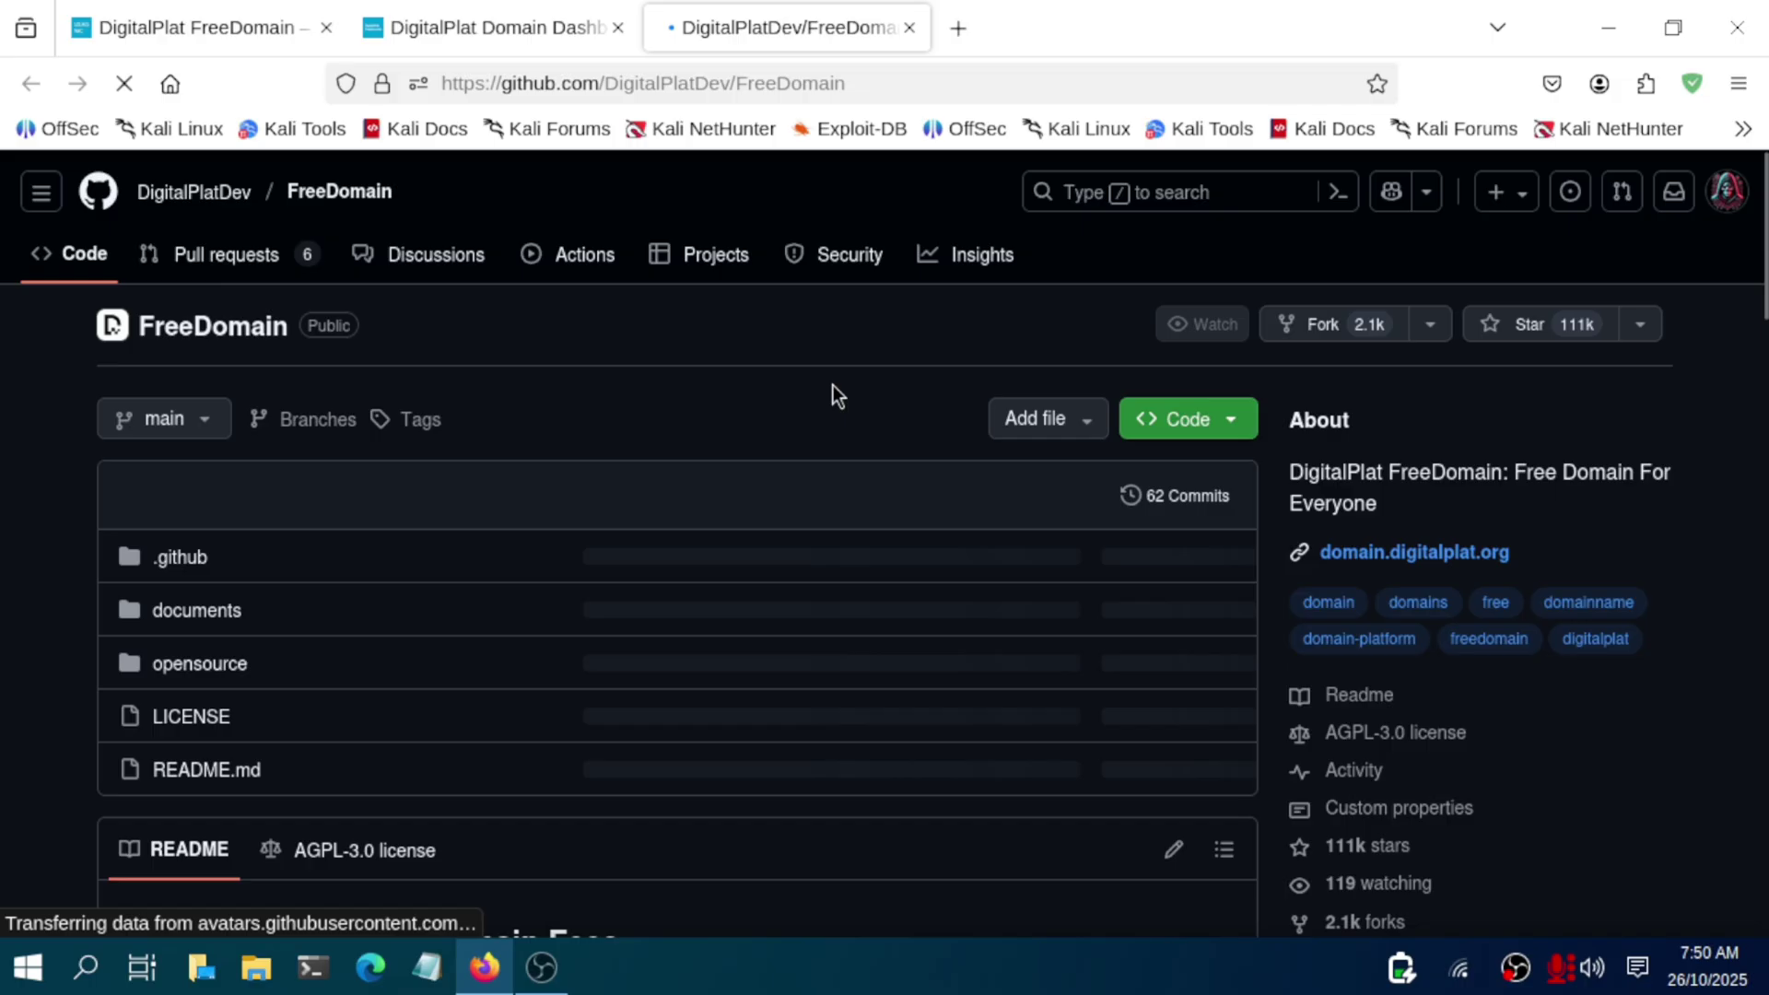
# Step: Star the FreeDomain repository and verify it on the dashboard, raising Max Domains Allowed to 2
pyautogui.click(1500, 335)
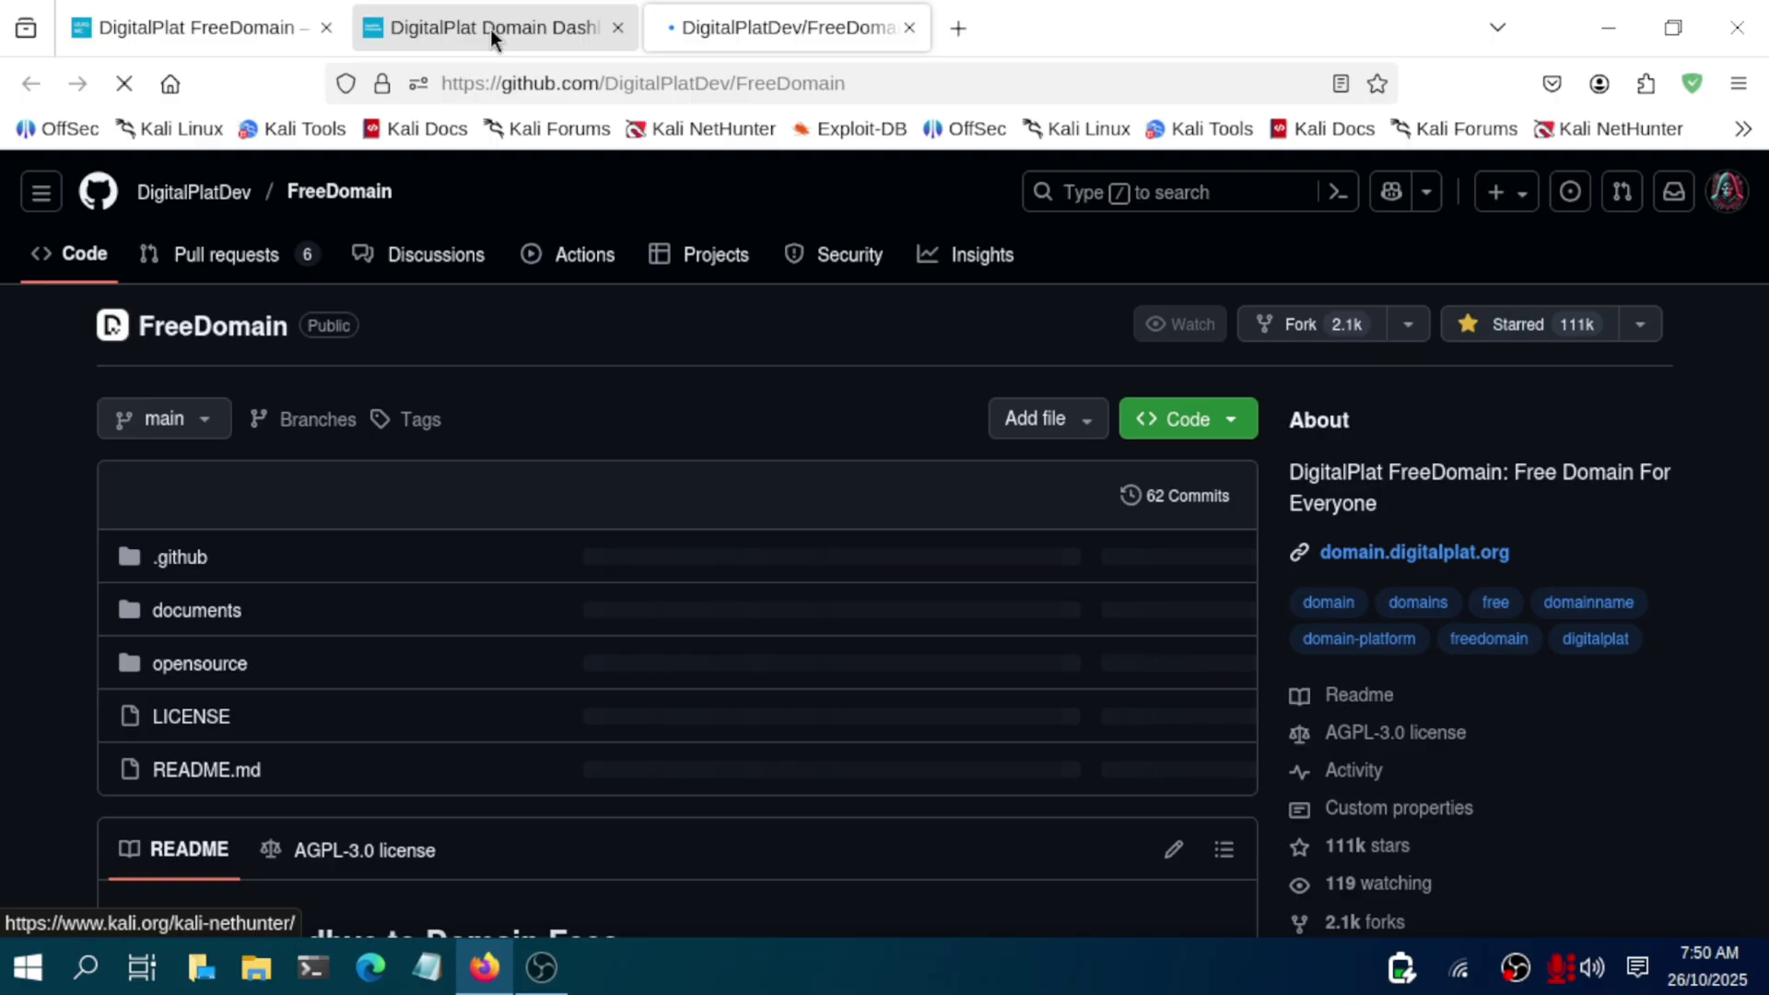
pyautogui.click(490, 29)
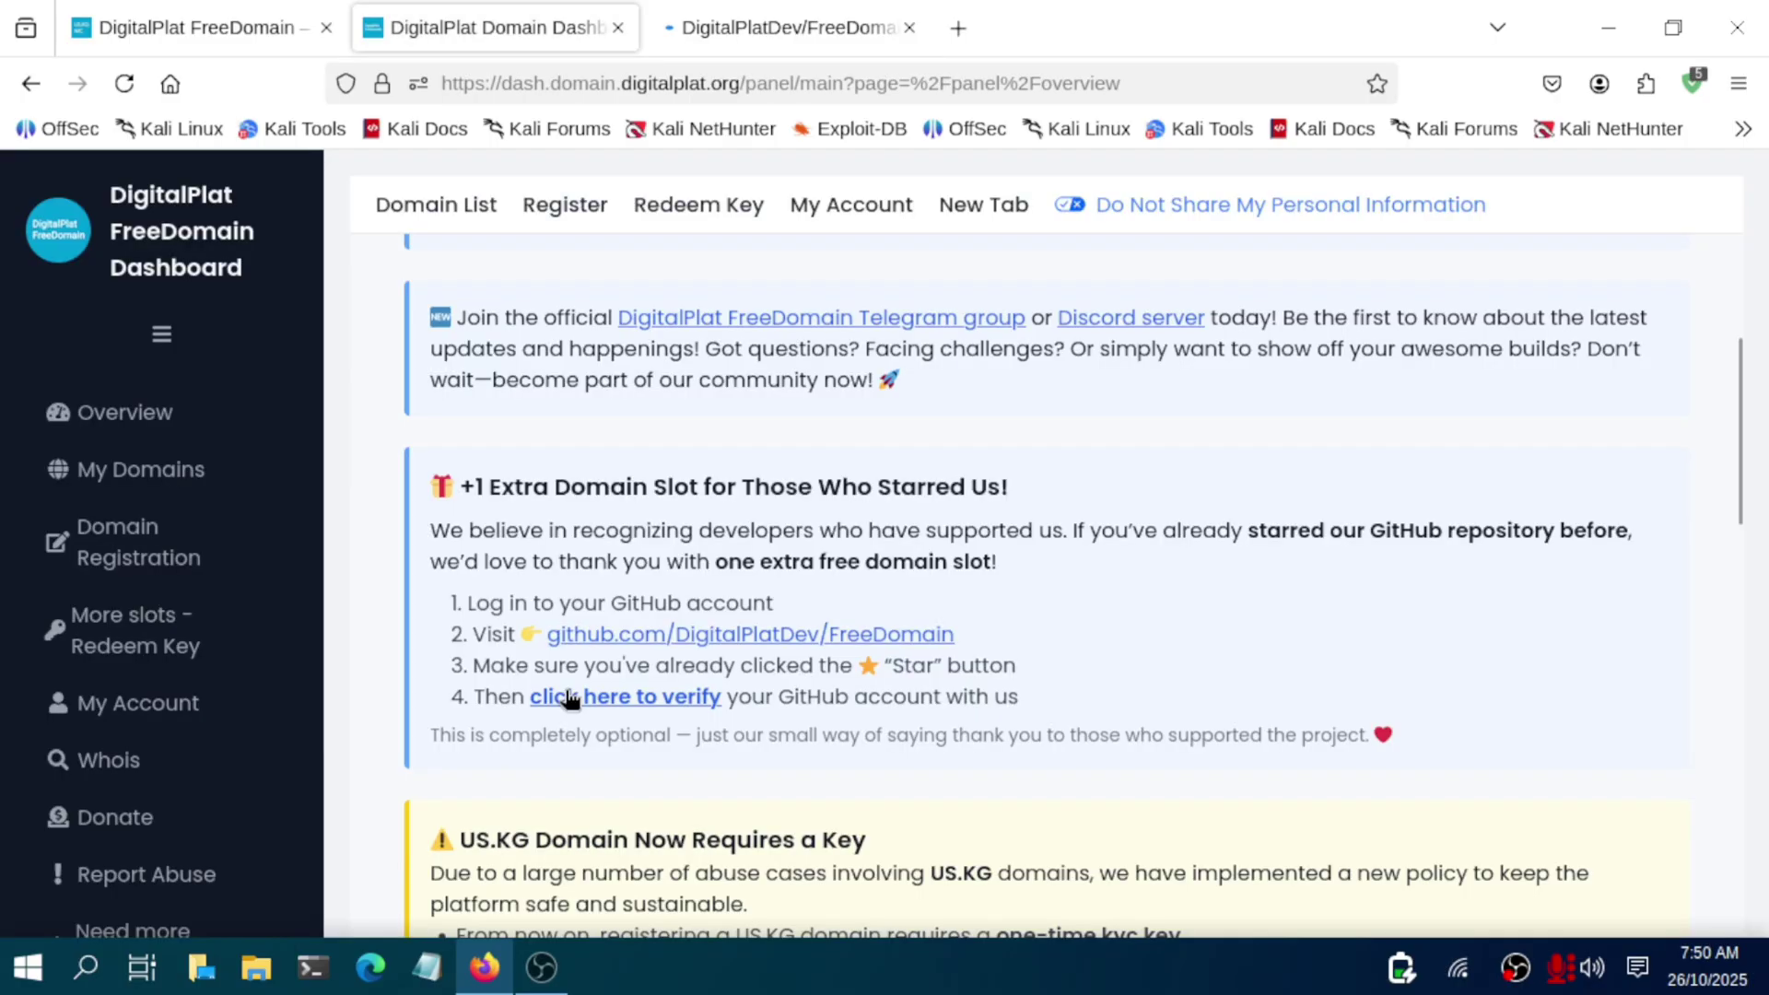
pyautogui.click(569, 698)
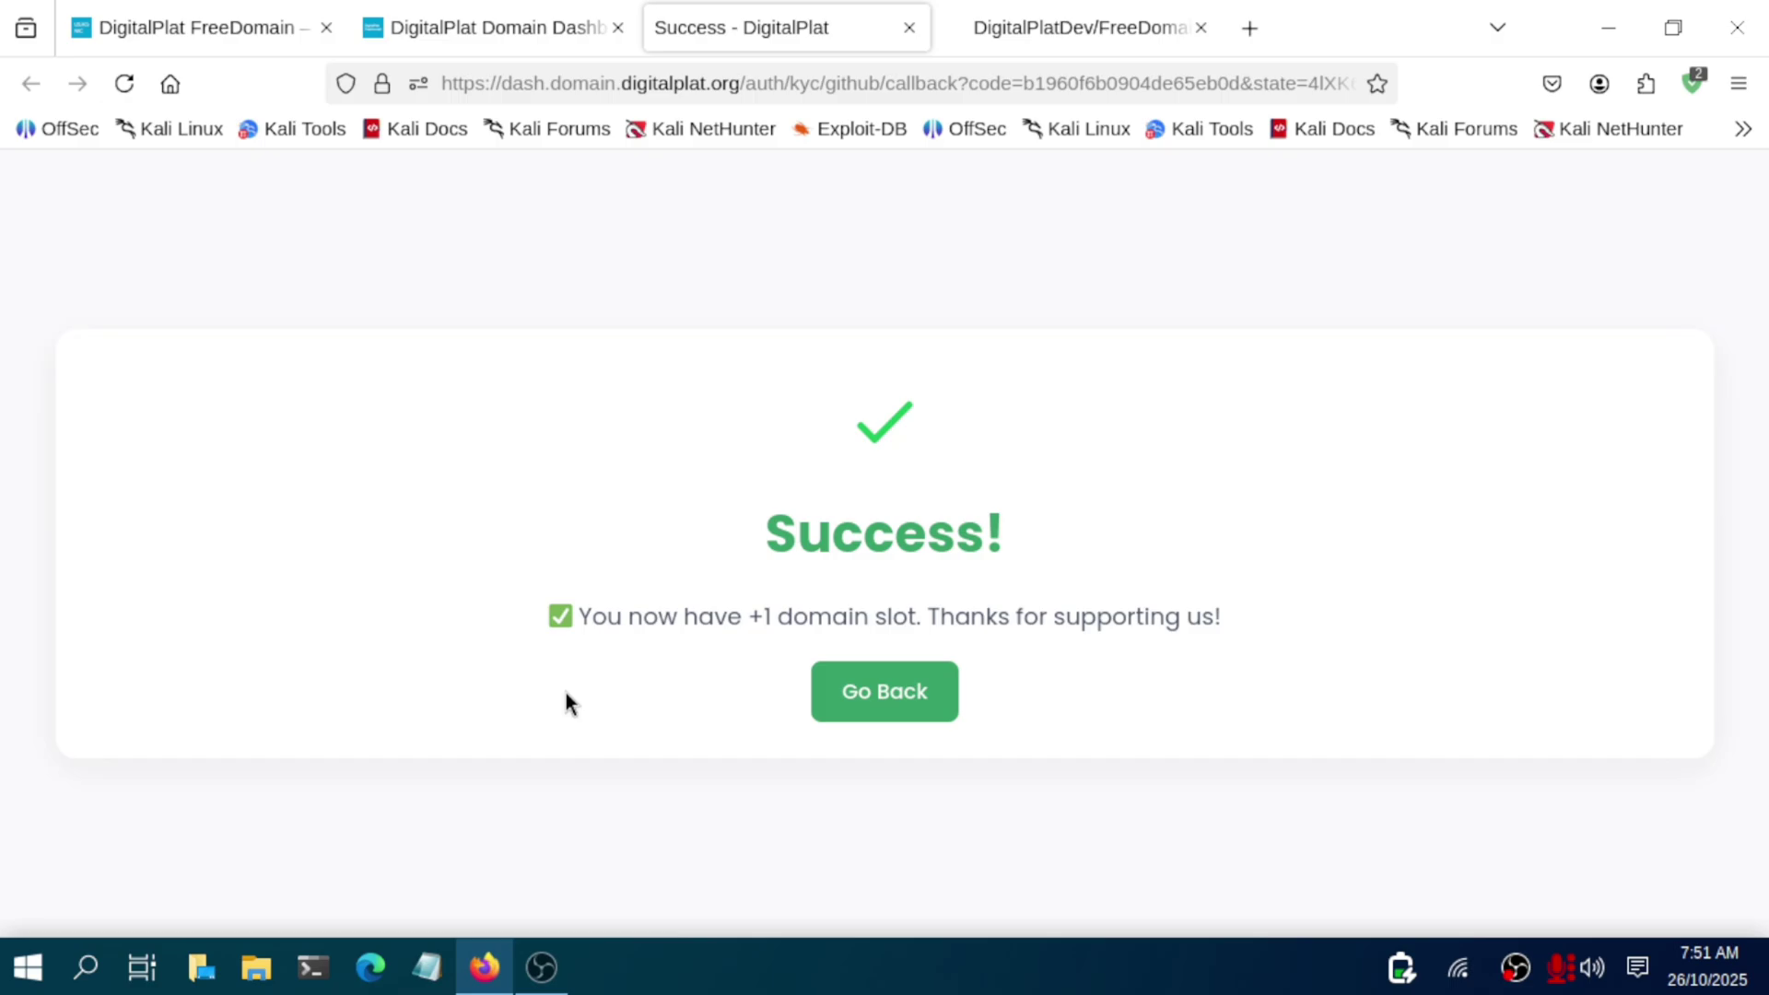
pyautogui.hotkey('ctrl', 'w')
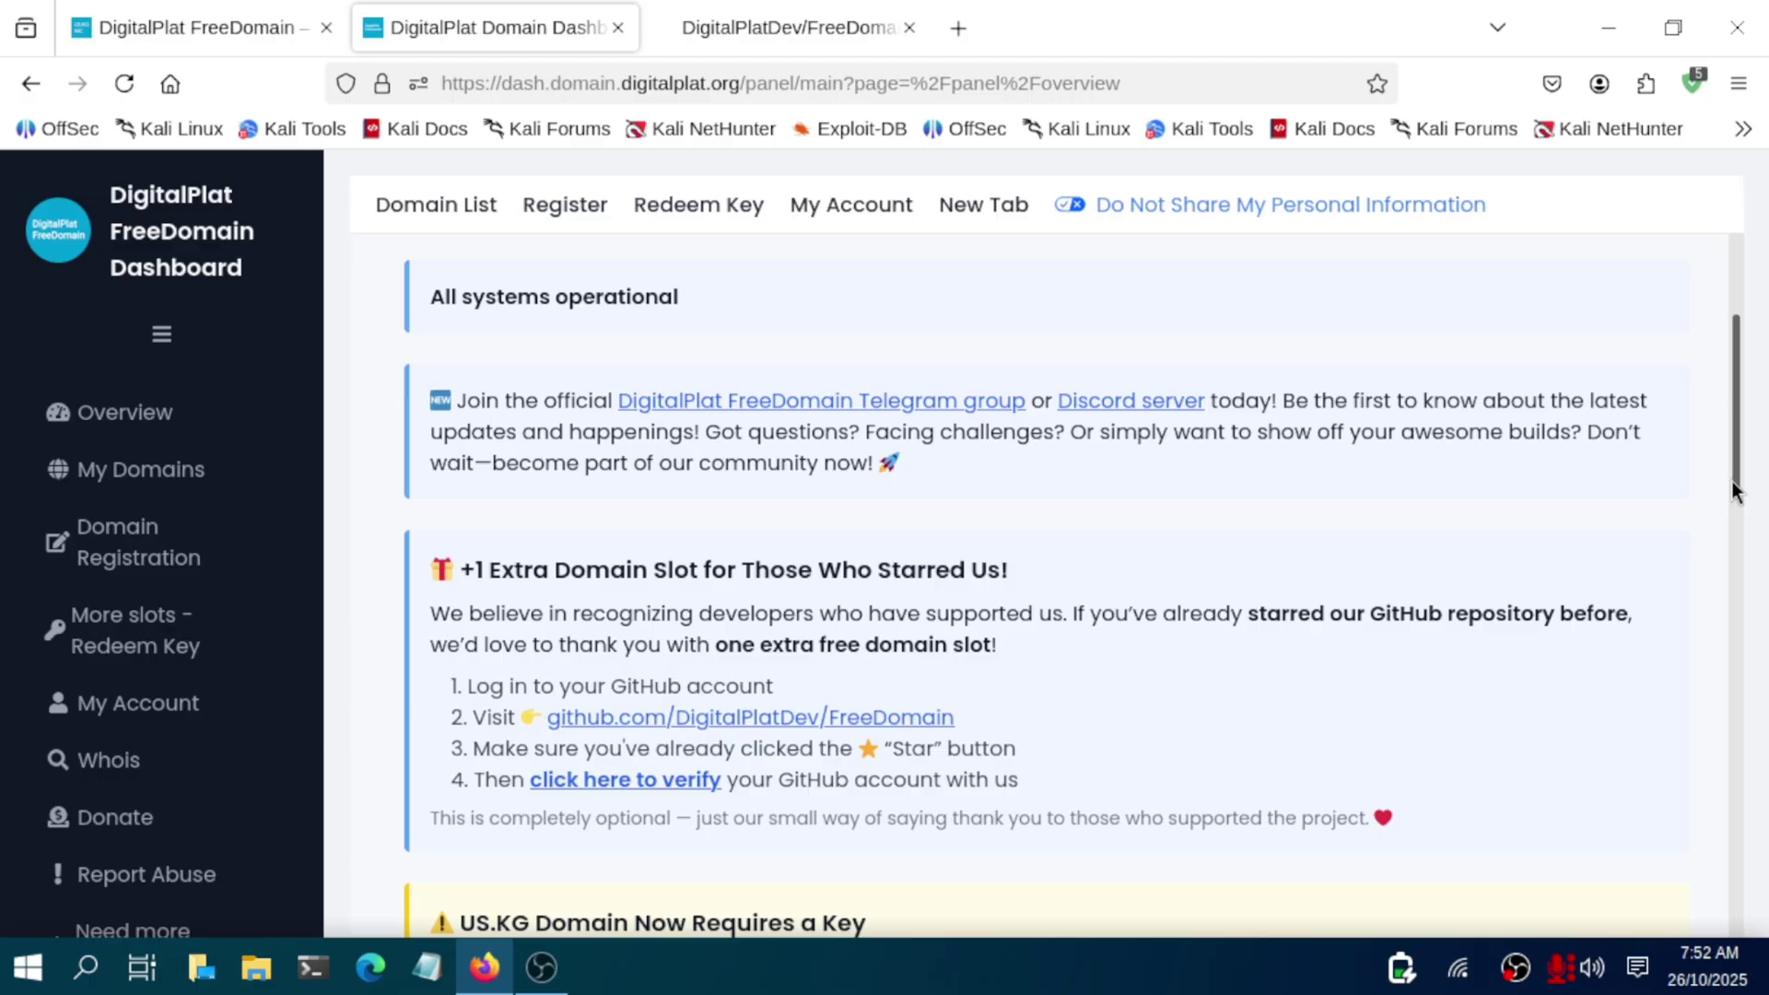
pyautogui.scroll(-6, 1209, 547)
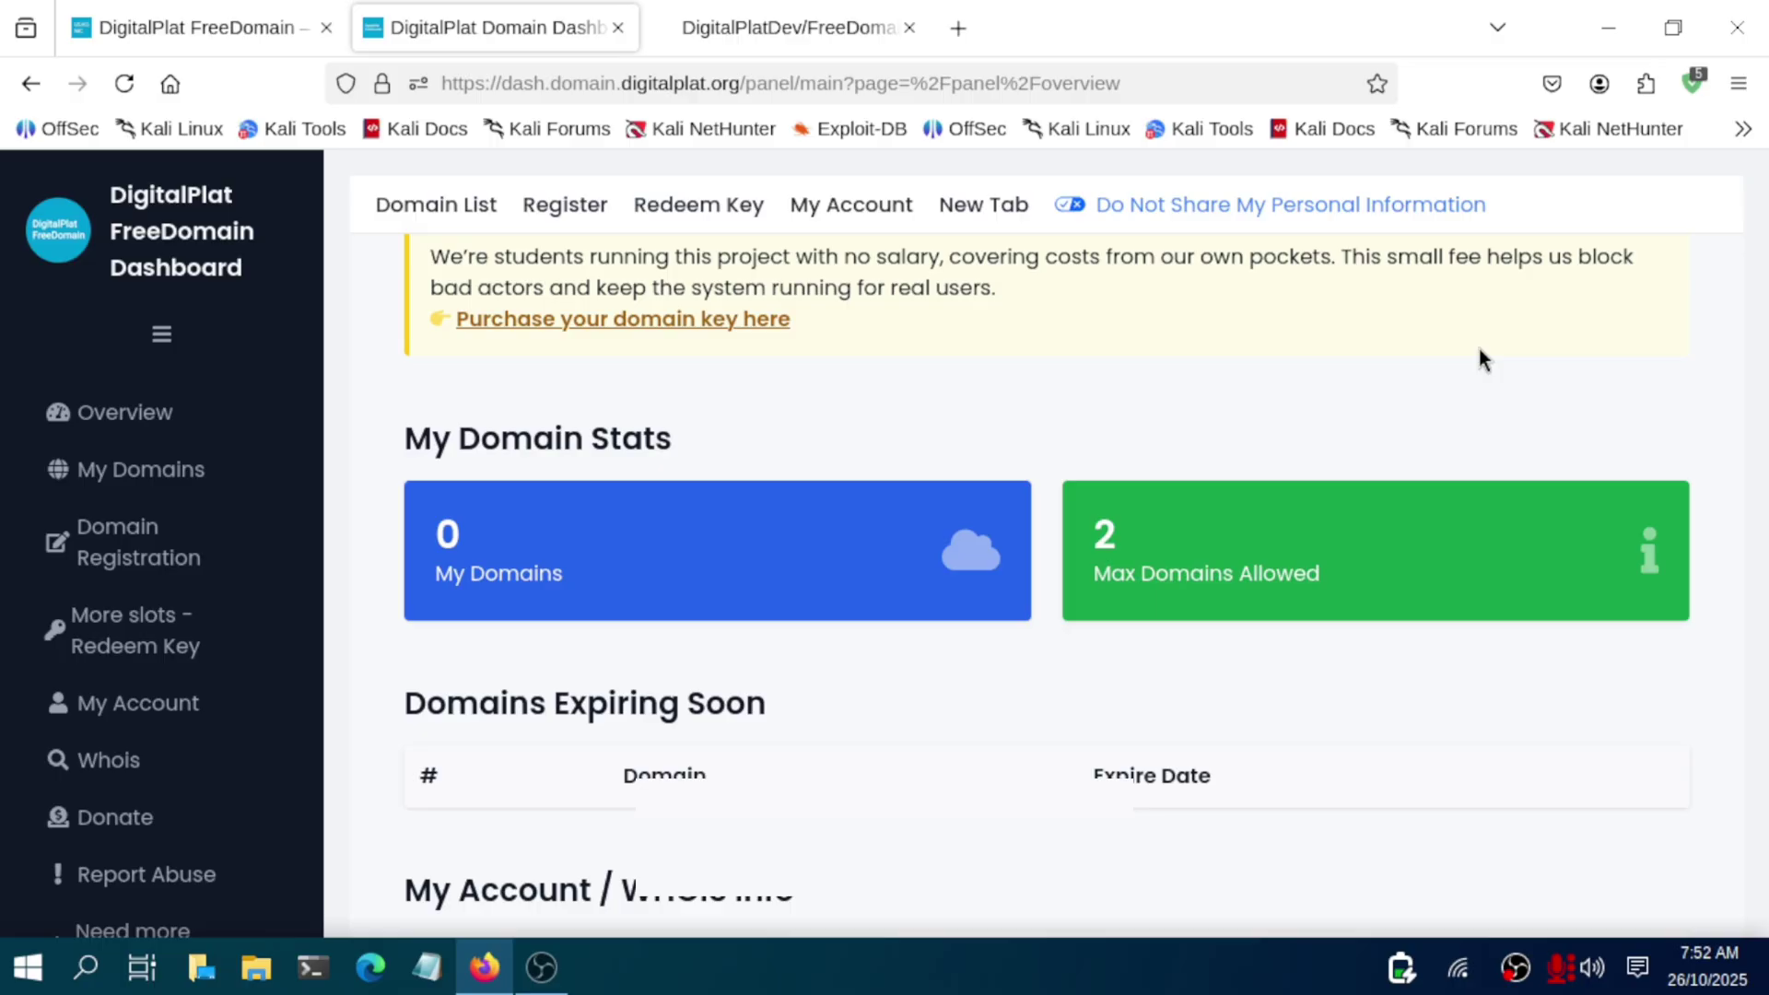
pyautogui.scroll(-2, 1479, 357)
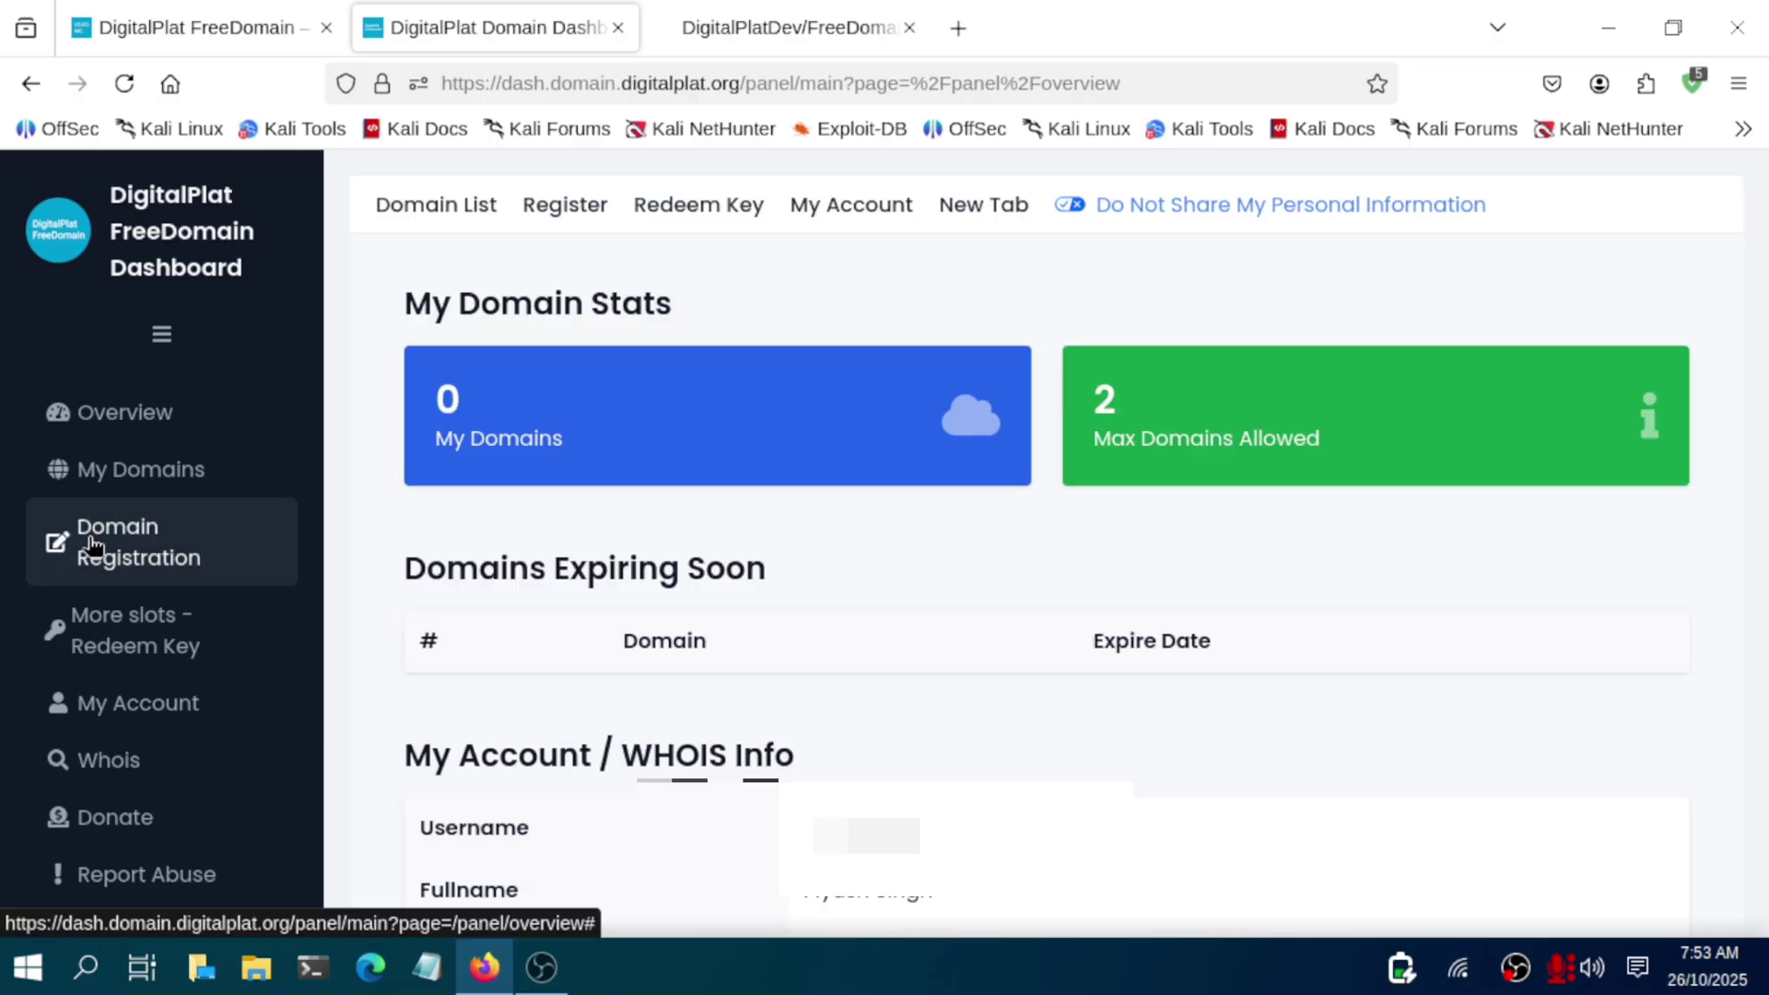
# Step: On Domain Registration, enter maghex and choose .dpdns.org as the domain ending
pyautogui.click(93, 545)
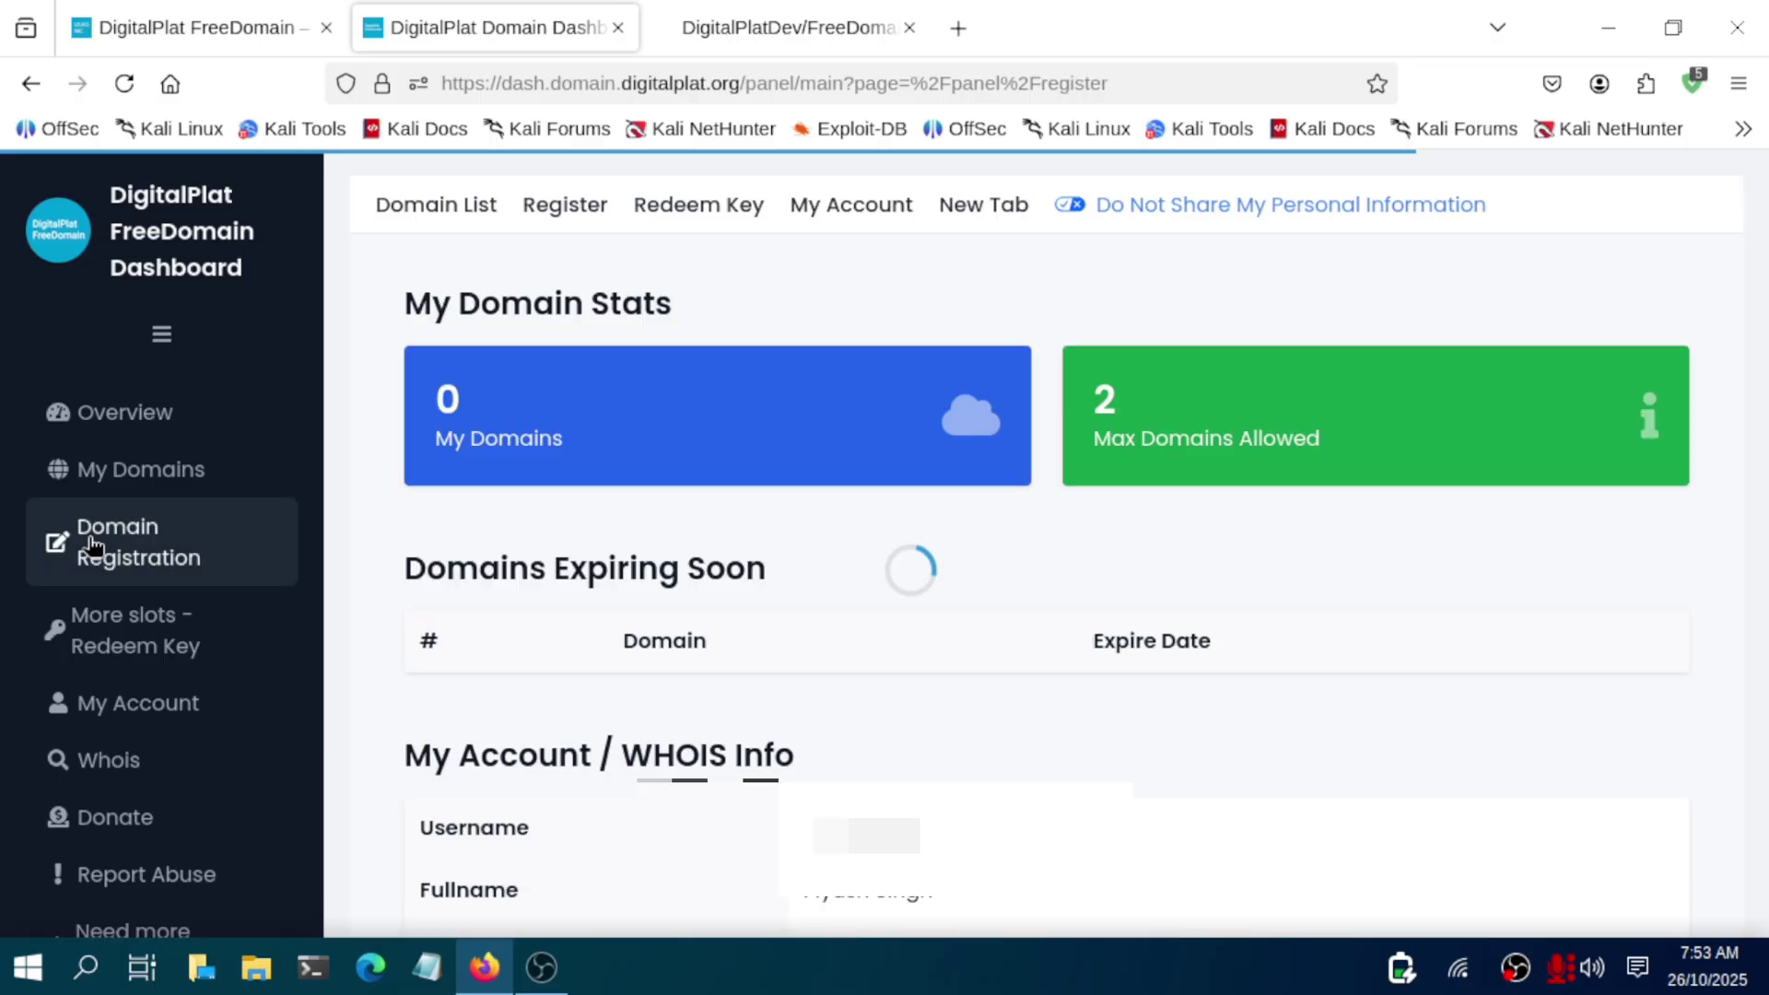
pyautogui.scroll(-5, 829, 599)
pyautogui.click(1046, 659)
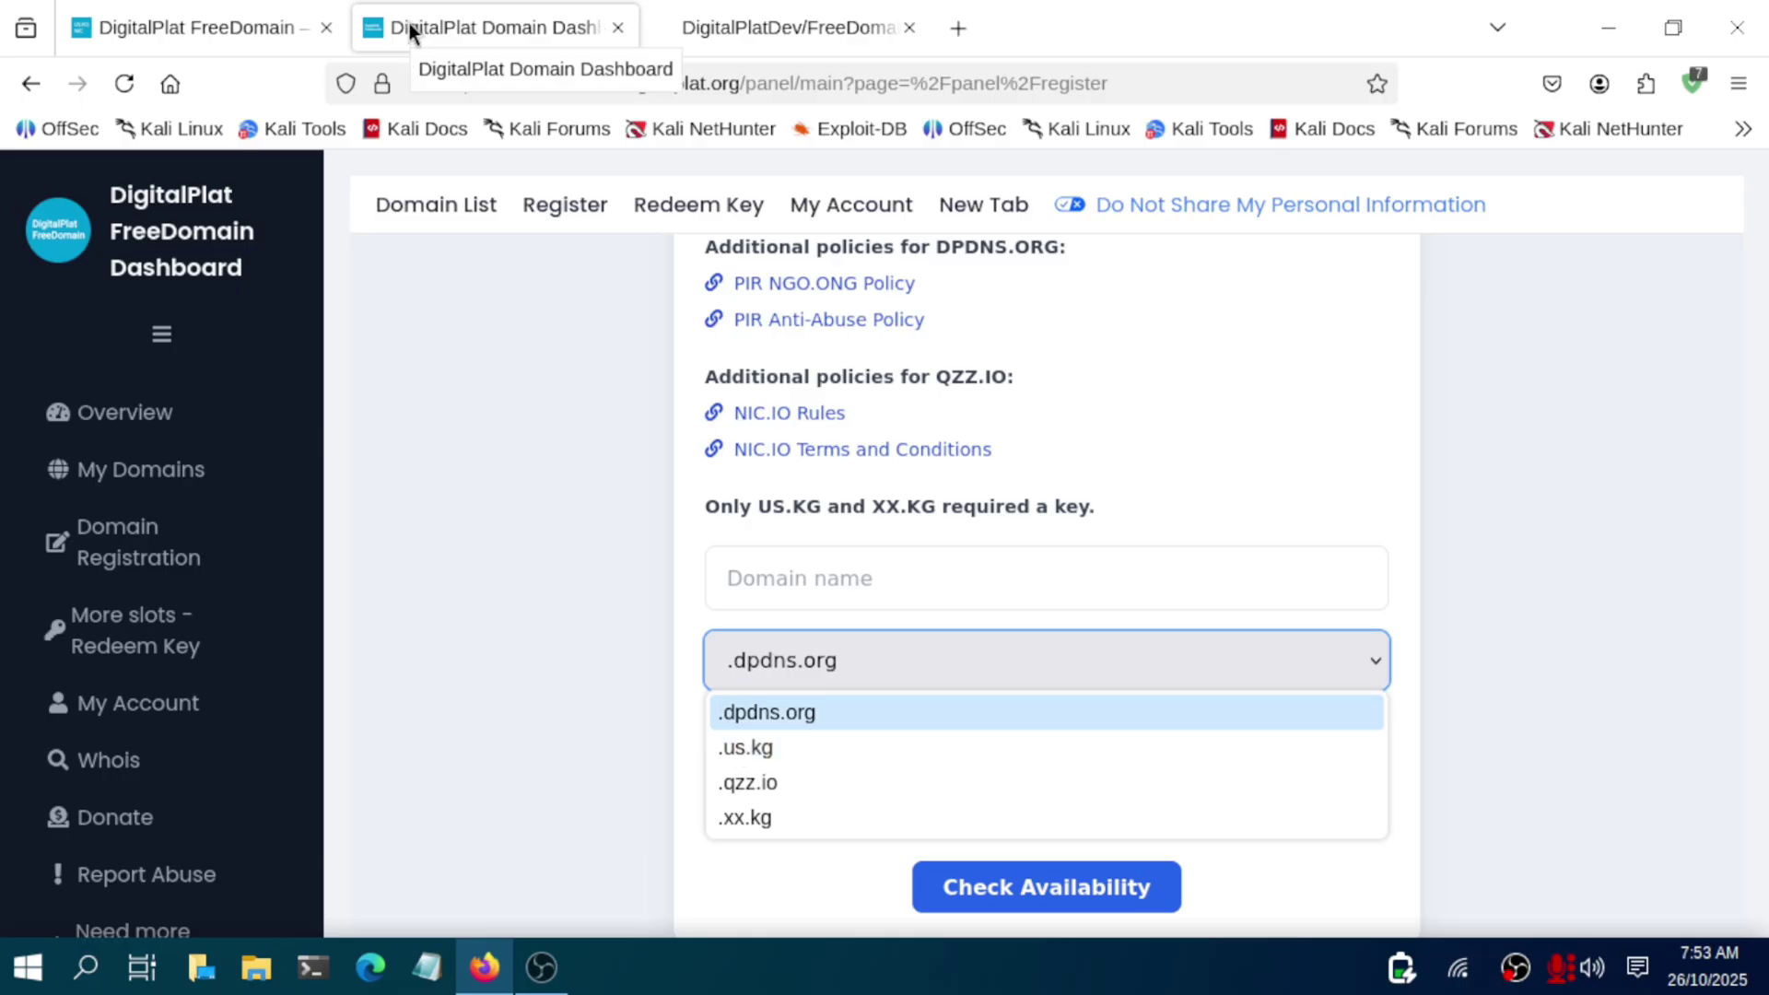
pyautogui.click(124, 426)
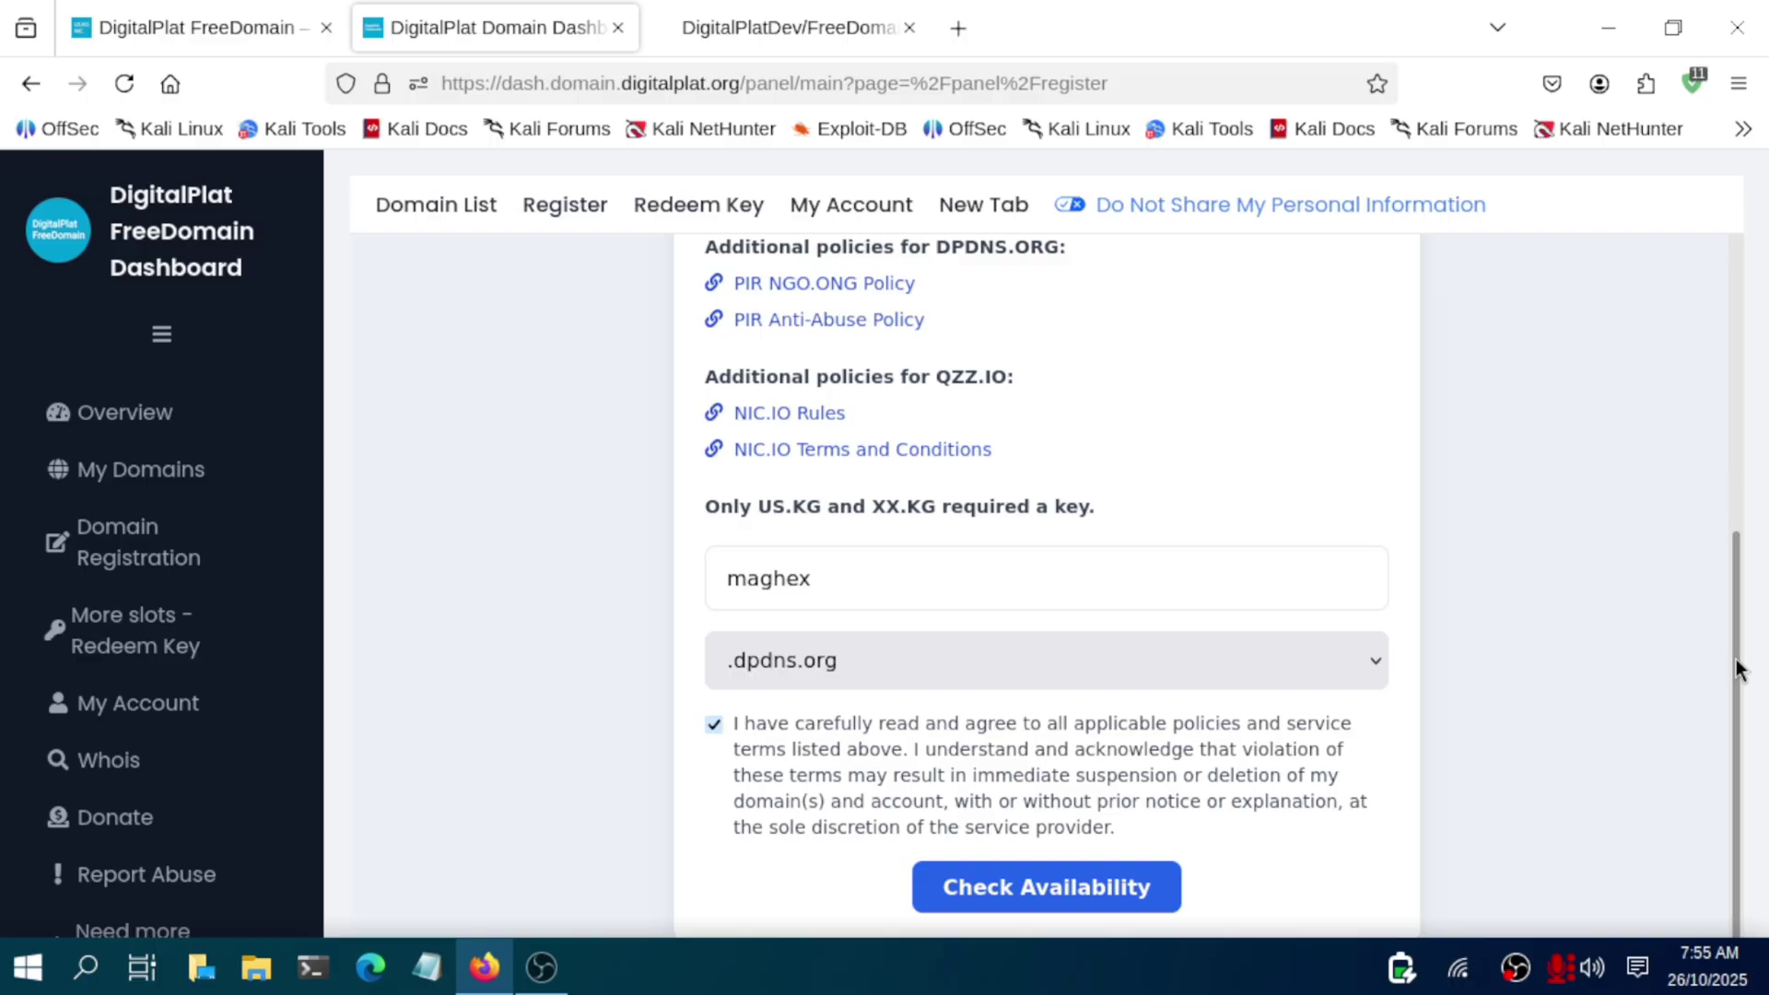
# Step: Confirm maghex.dpdns.org is available and look over the checkout's Name Server fields
pyautogui.click(954, 889)
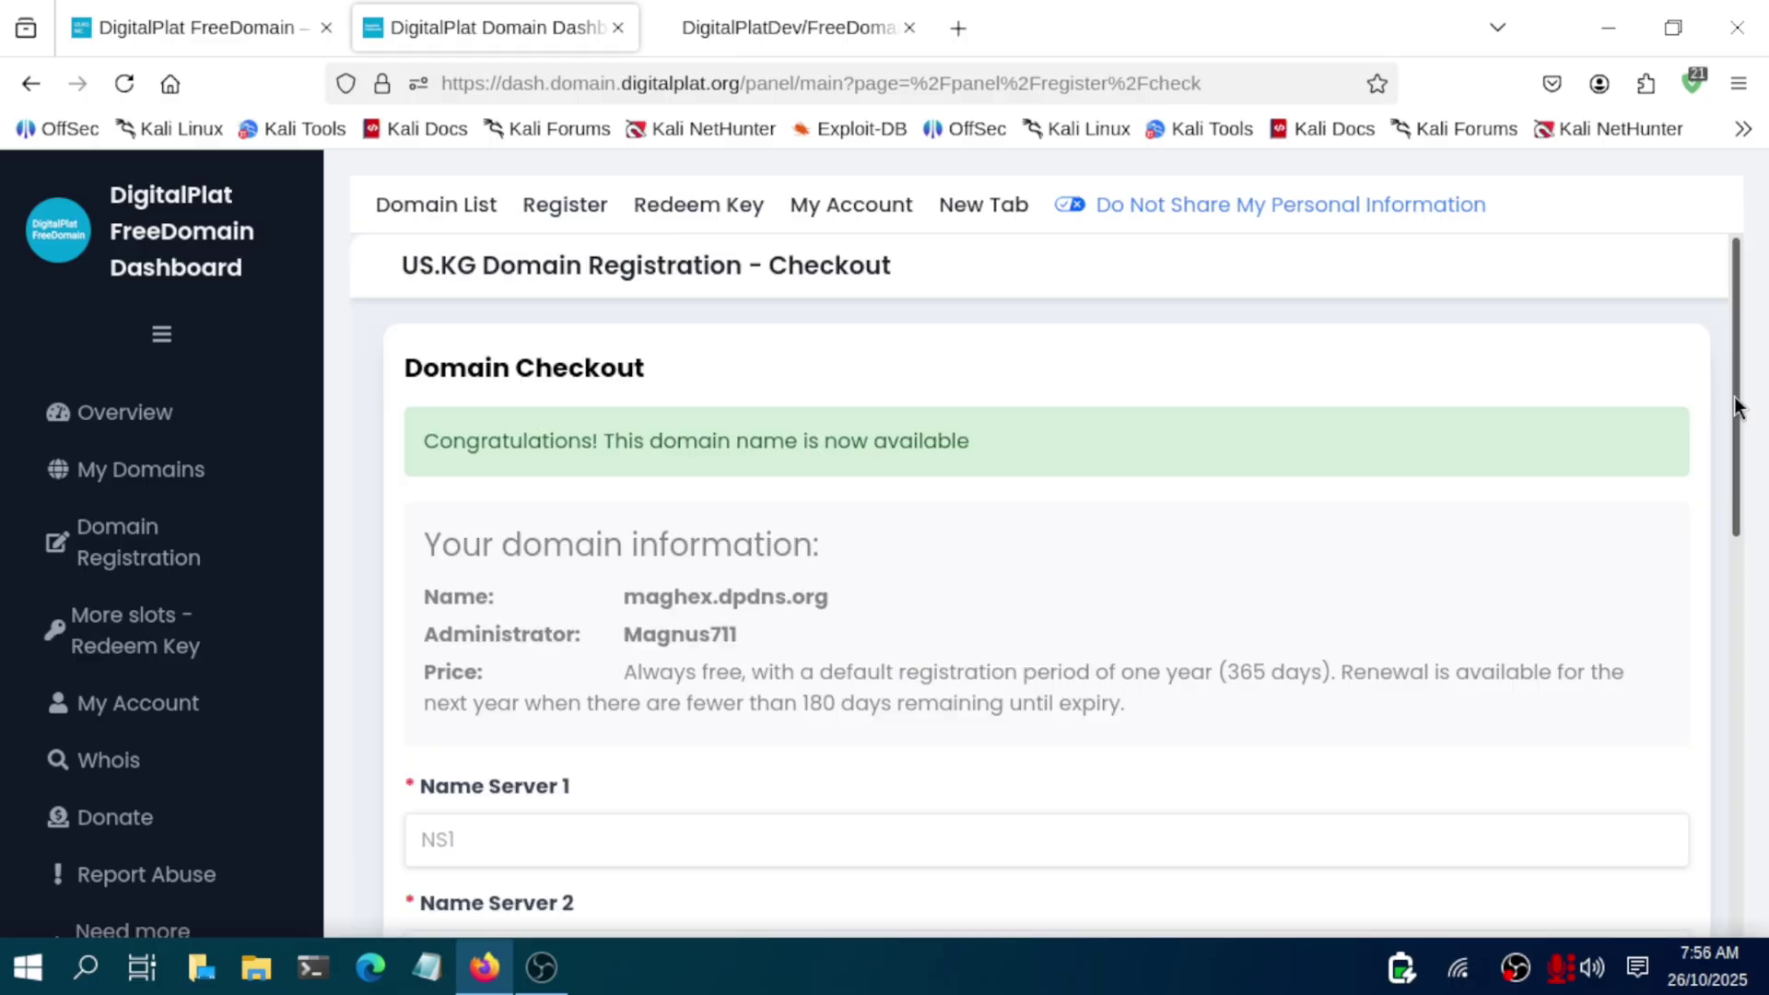
pyautogui.moveTo(1734, 409); pyautogui.dragTo(1736, 534)
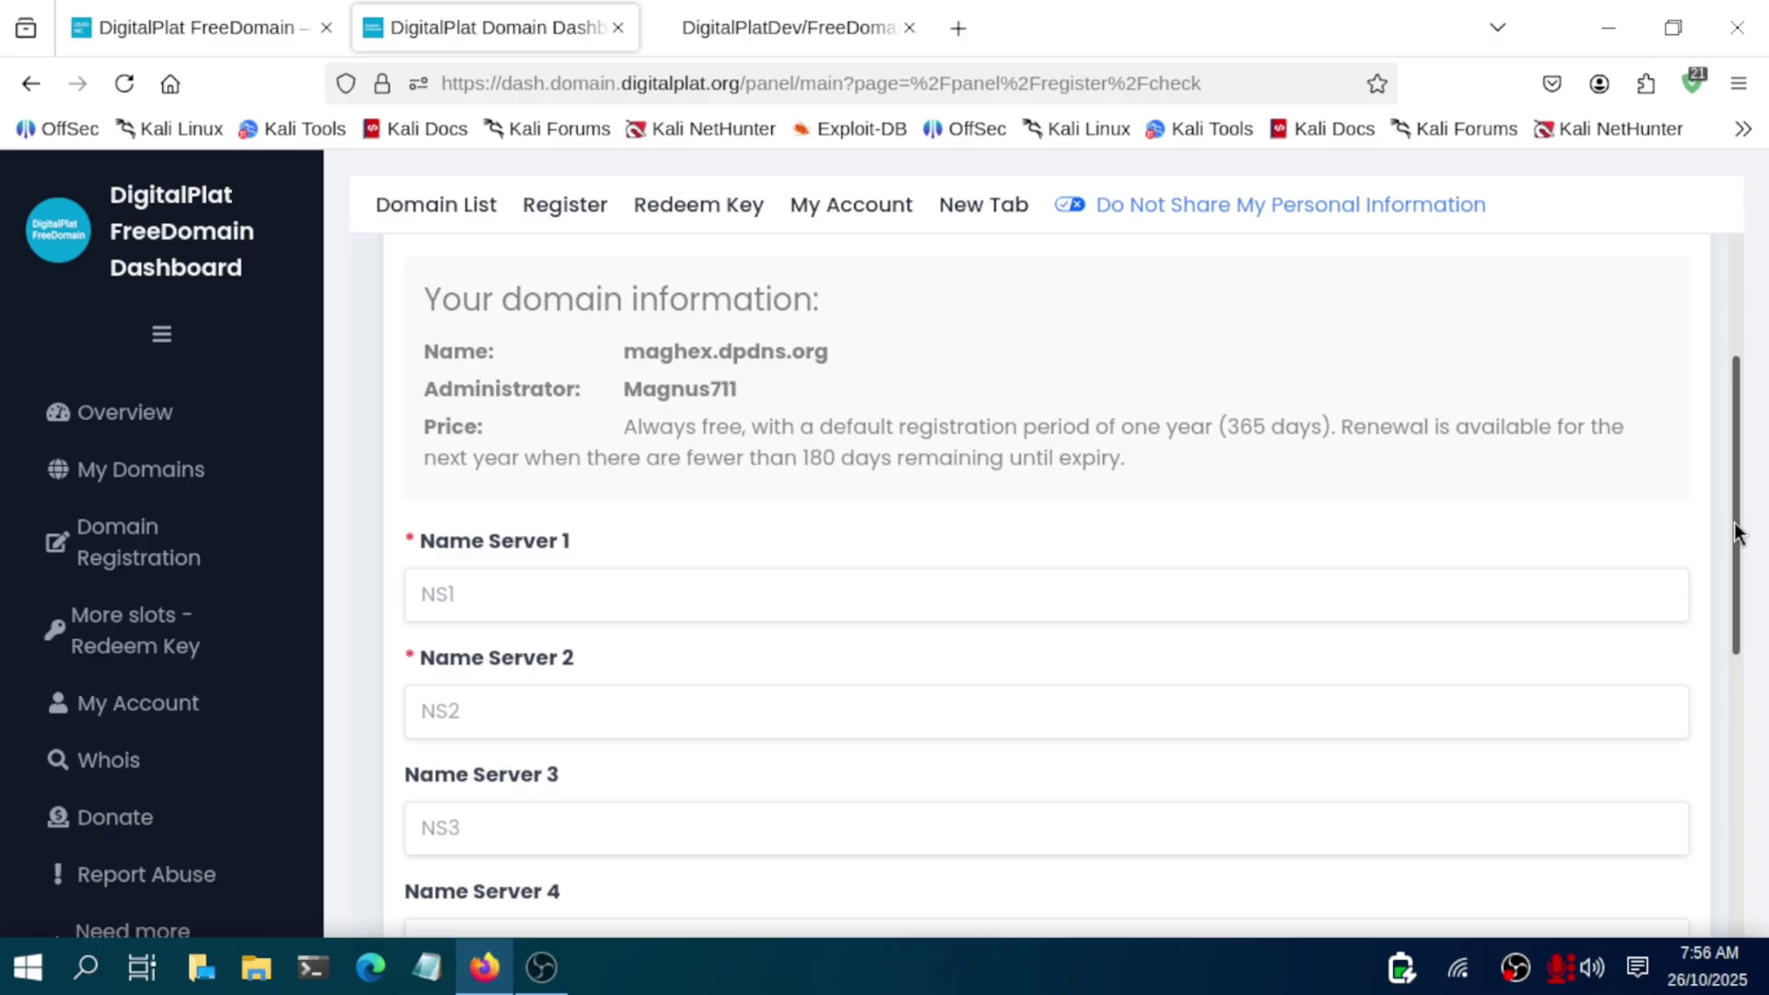
pyautogui.moveTo(1735, 533); pyautogui.dragTo(848, 28)
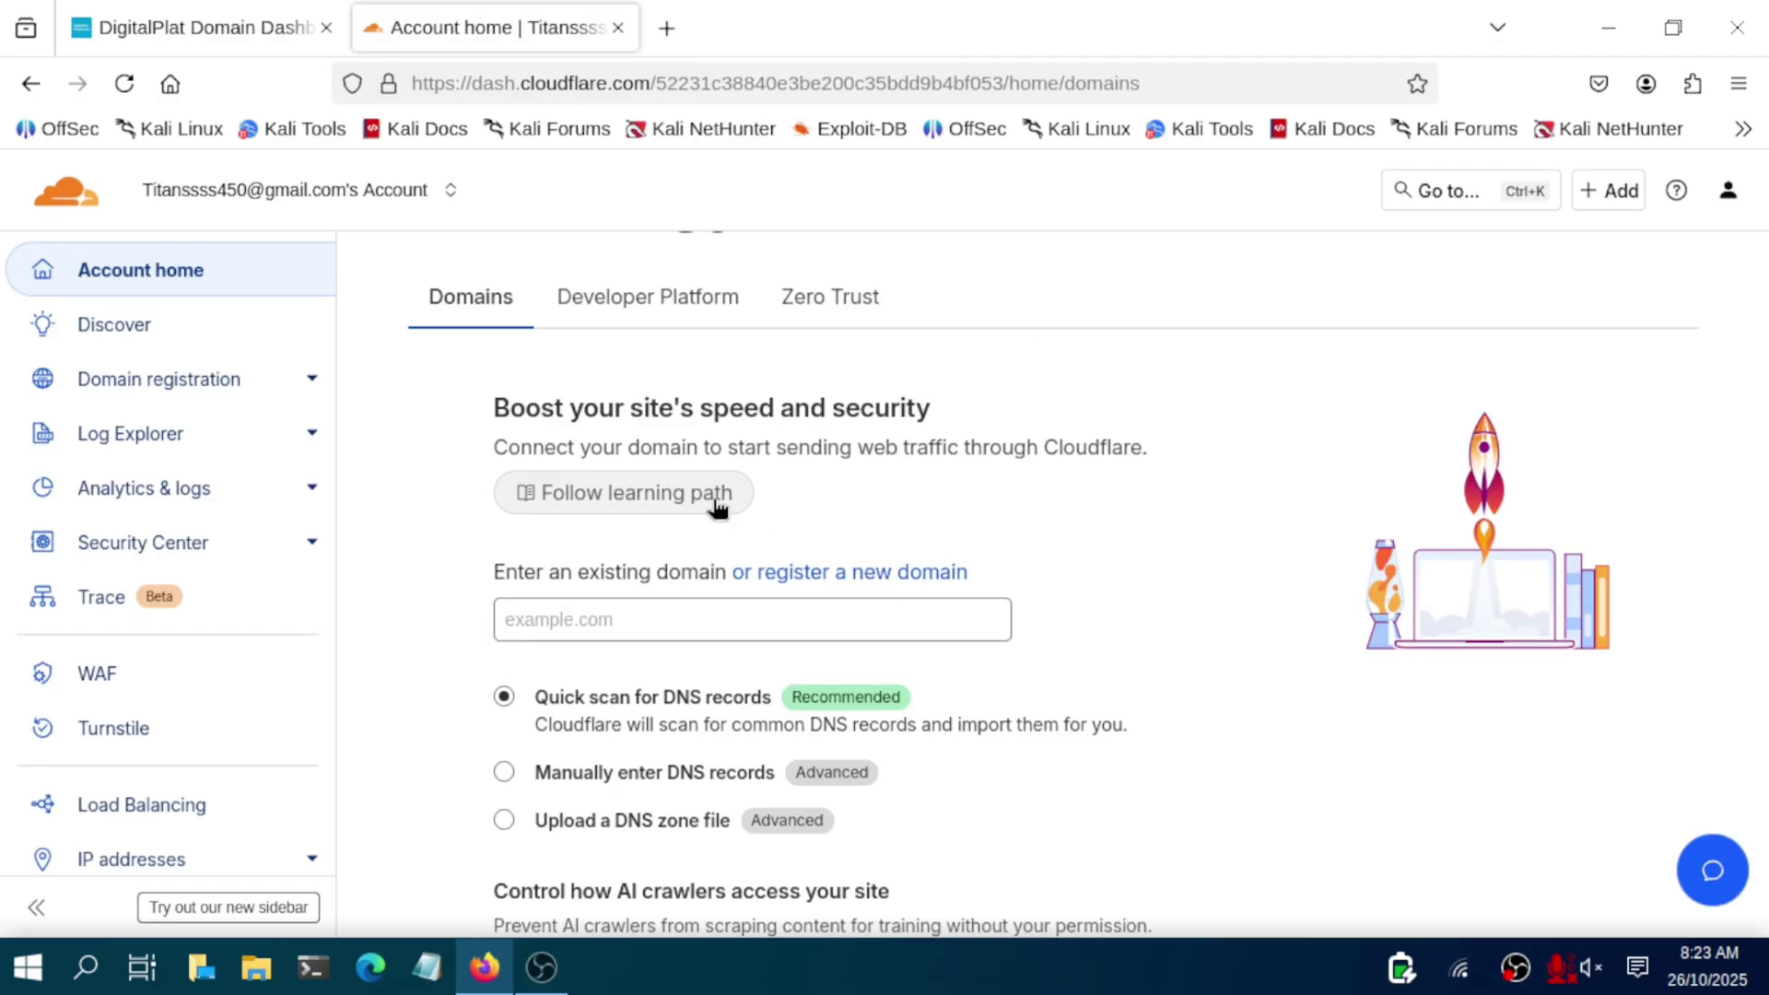
# Step: Copy the domain name maghex.dpdns.org from the DigitalPlat checkout page
pyautogui.click(197, 26)
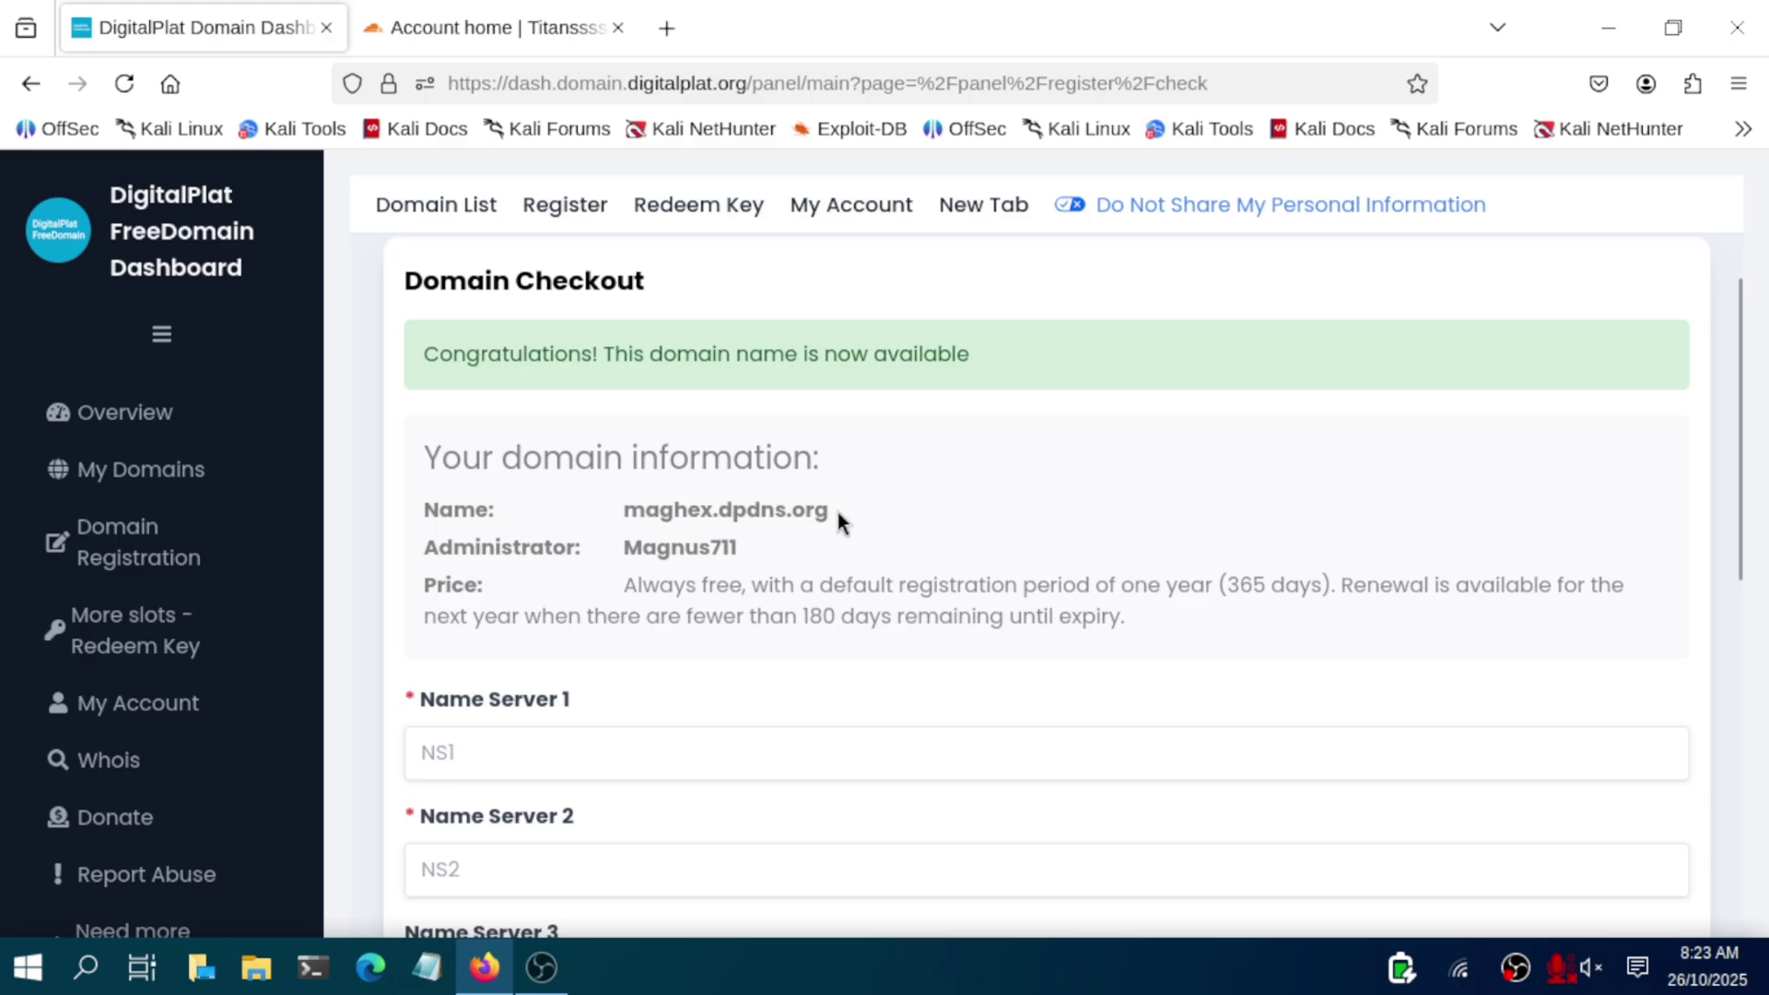
pyautogui.moveTo(832, 512); pyautogui.dragTo(620, 510)
pyautogui.hotkey('ctrl', 'c')
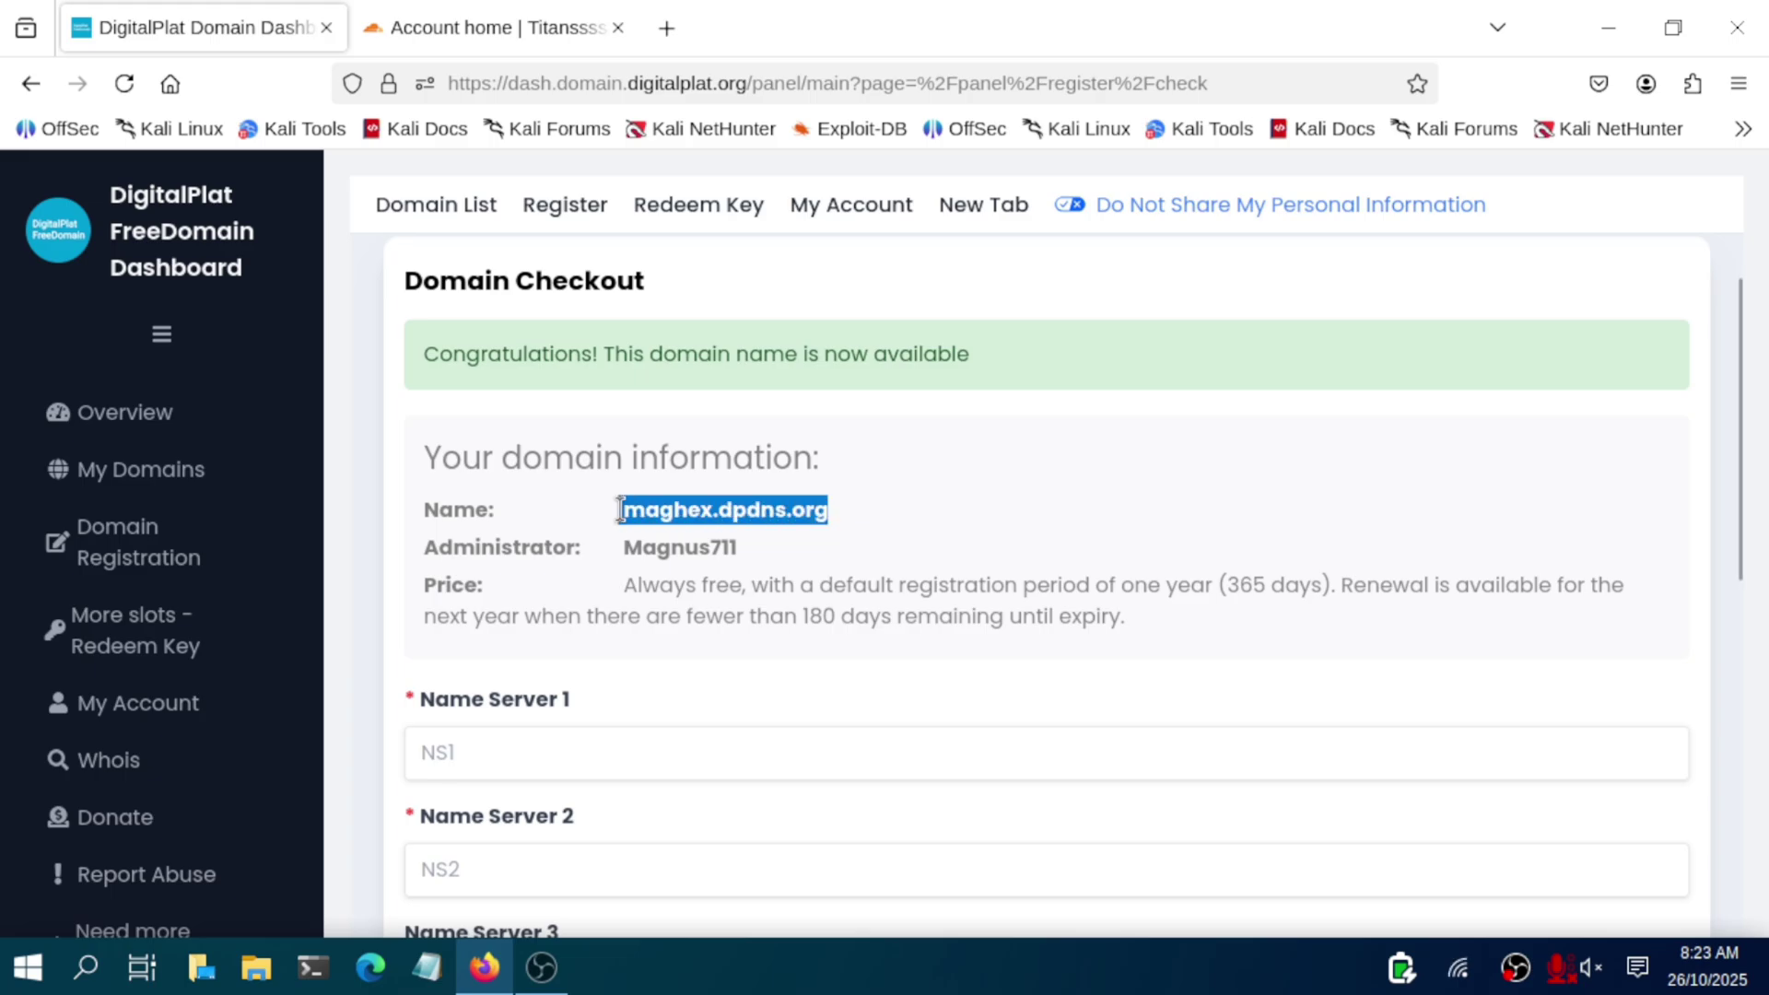
pyautogui.click(620, 509)
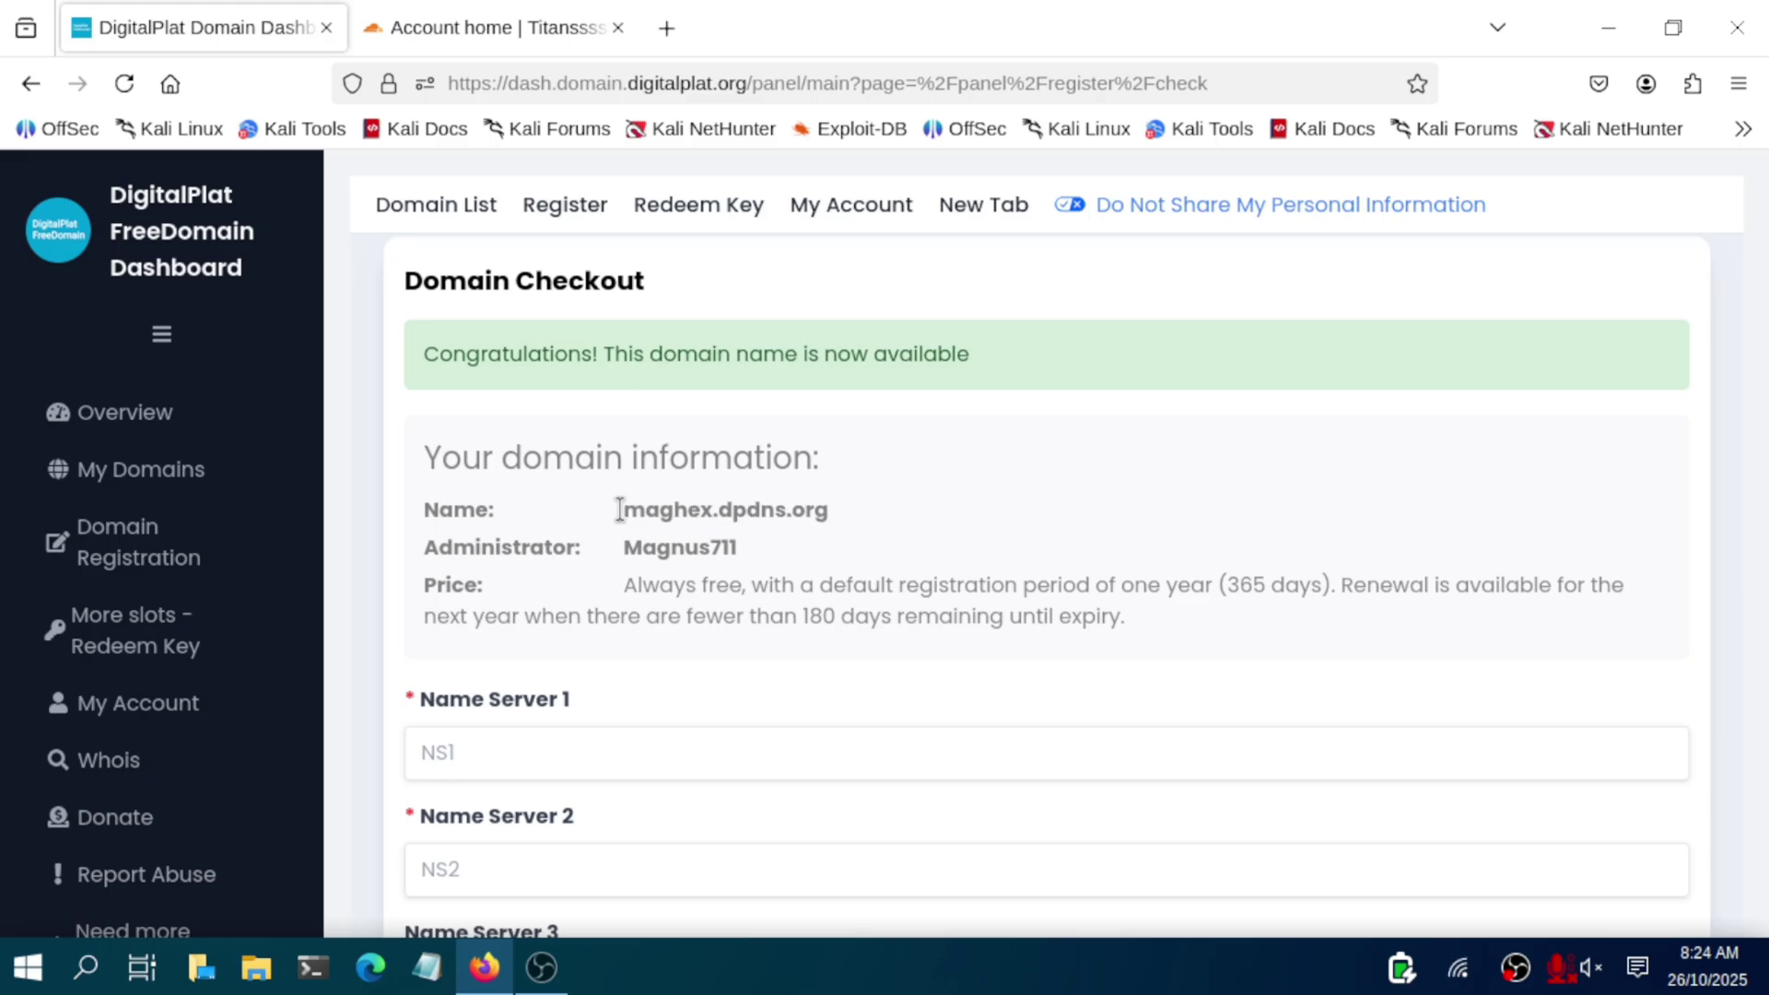
# Step: Paste maghex.dpdns.org into Cloudflare's existing-domain field and continue to the plan selection page
pyautogui.click(493, 21)
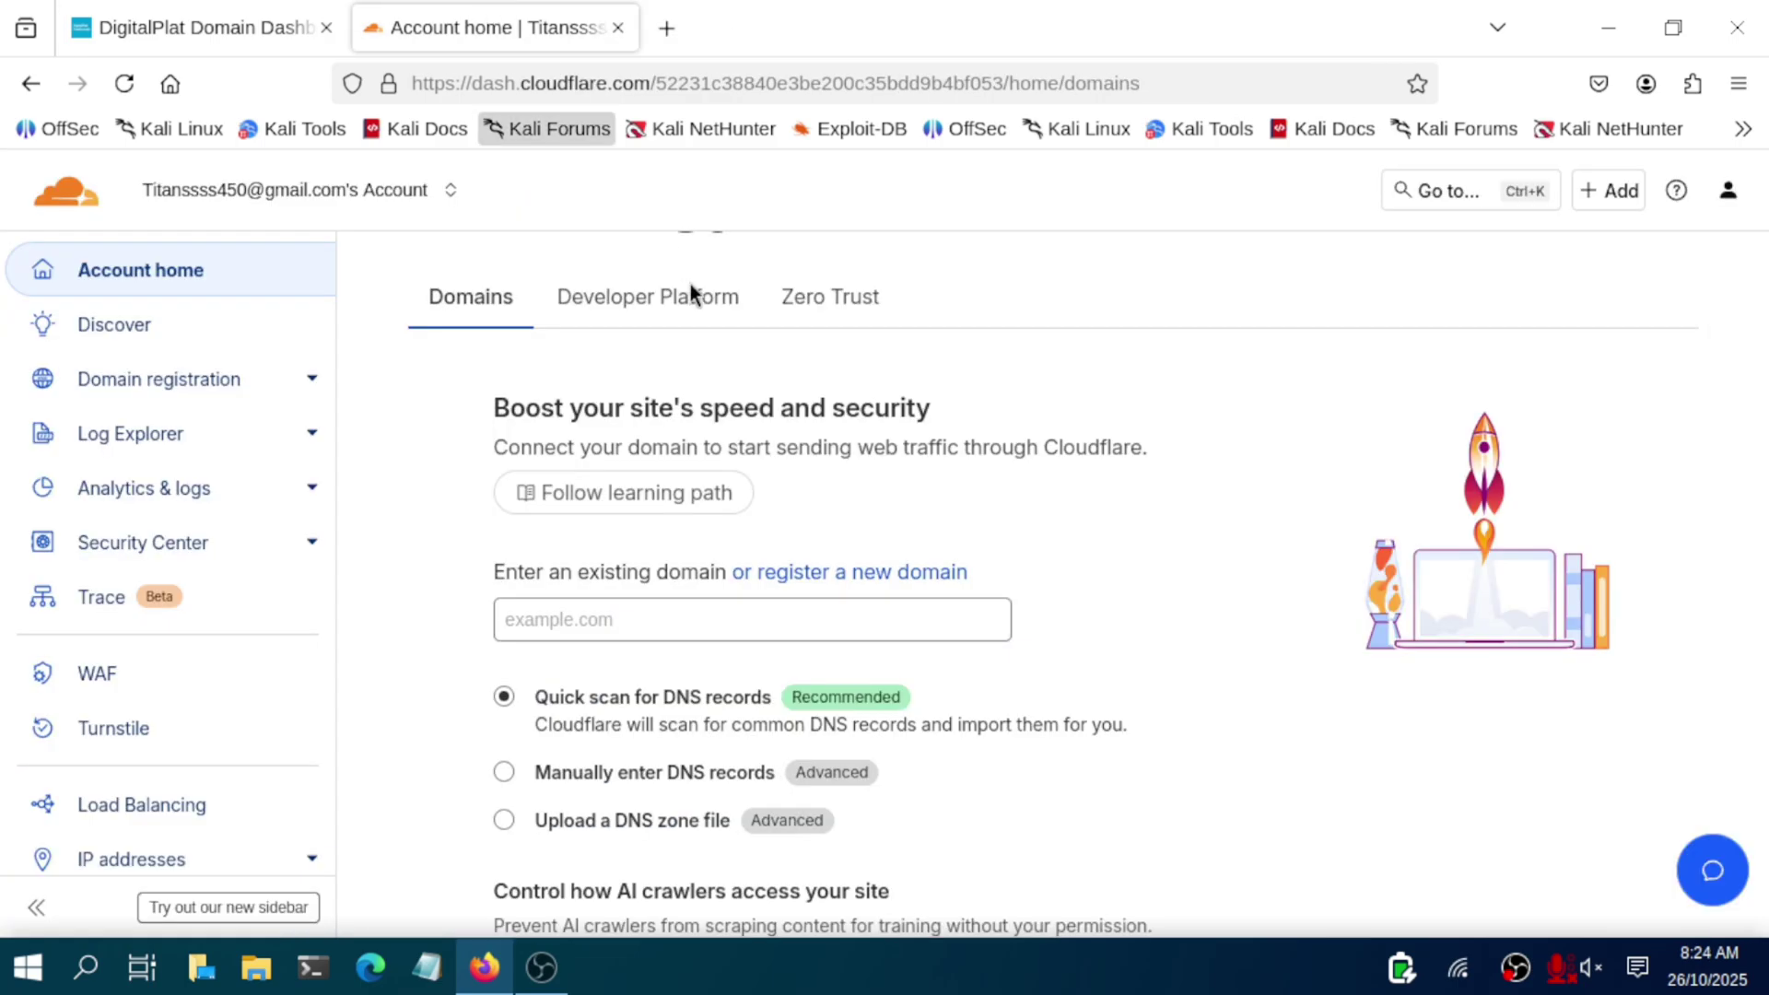
pyautogui.click(580, 619)
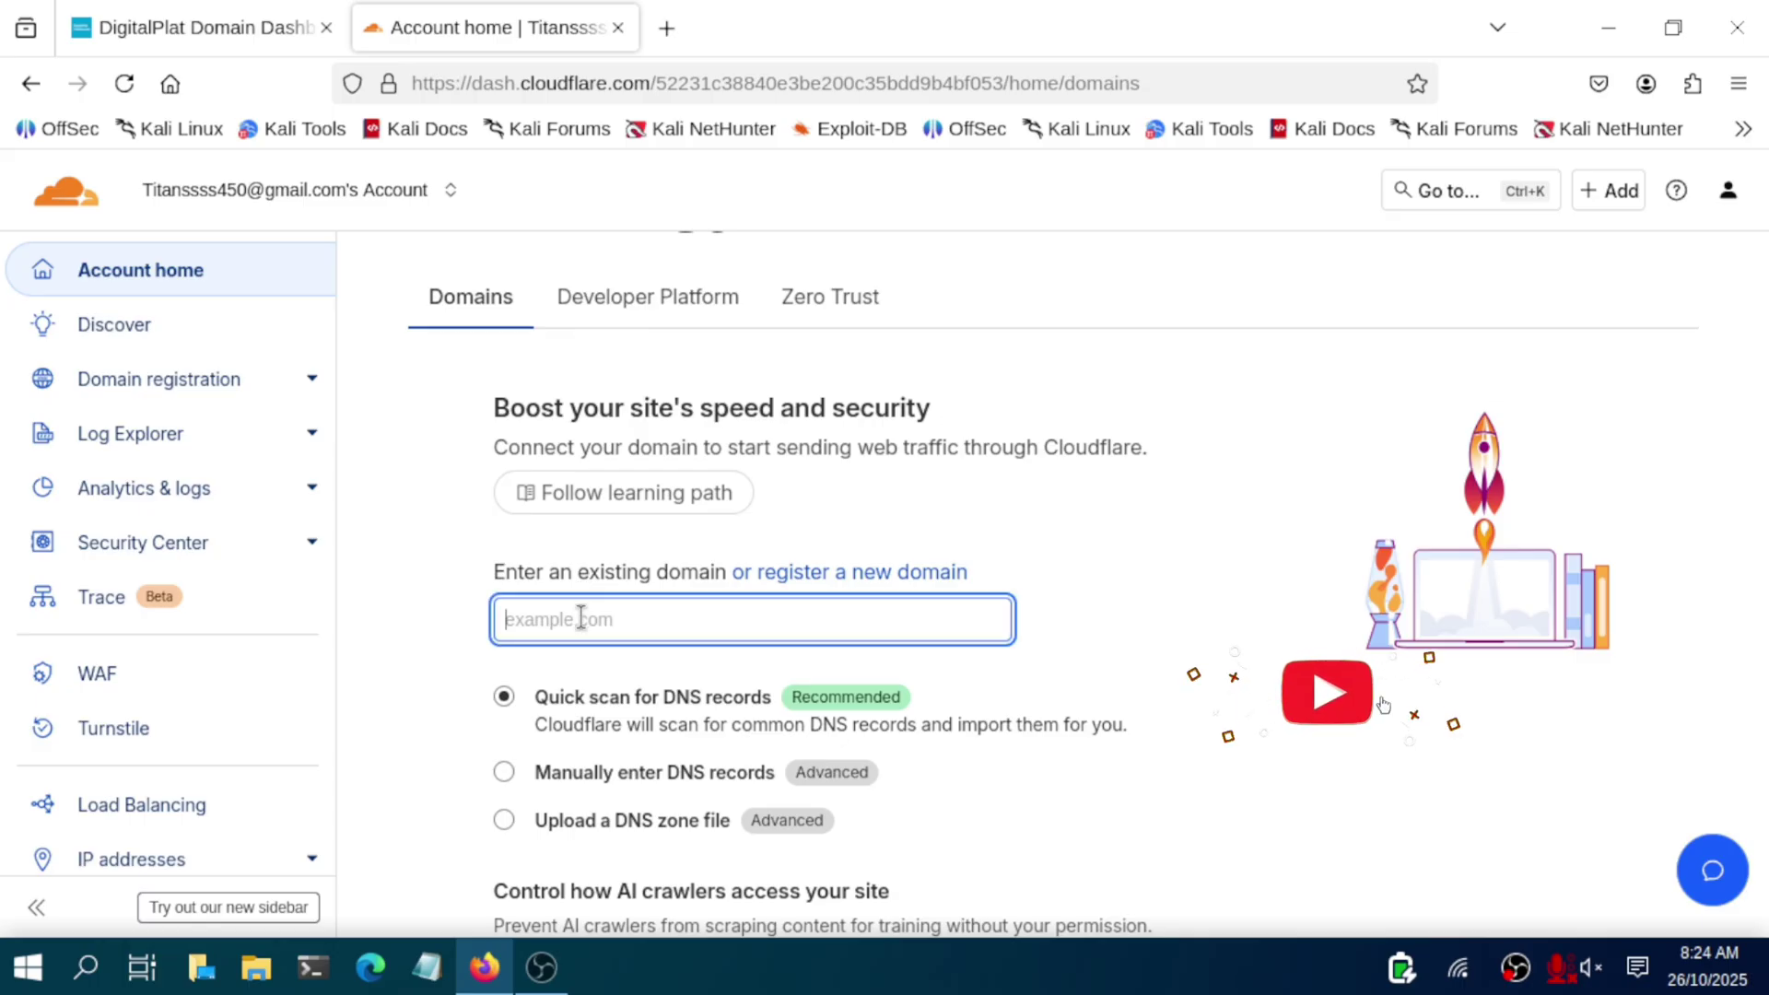
pyautogui.hotkey('ctrl', 'v')
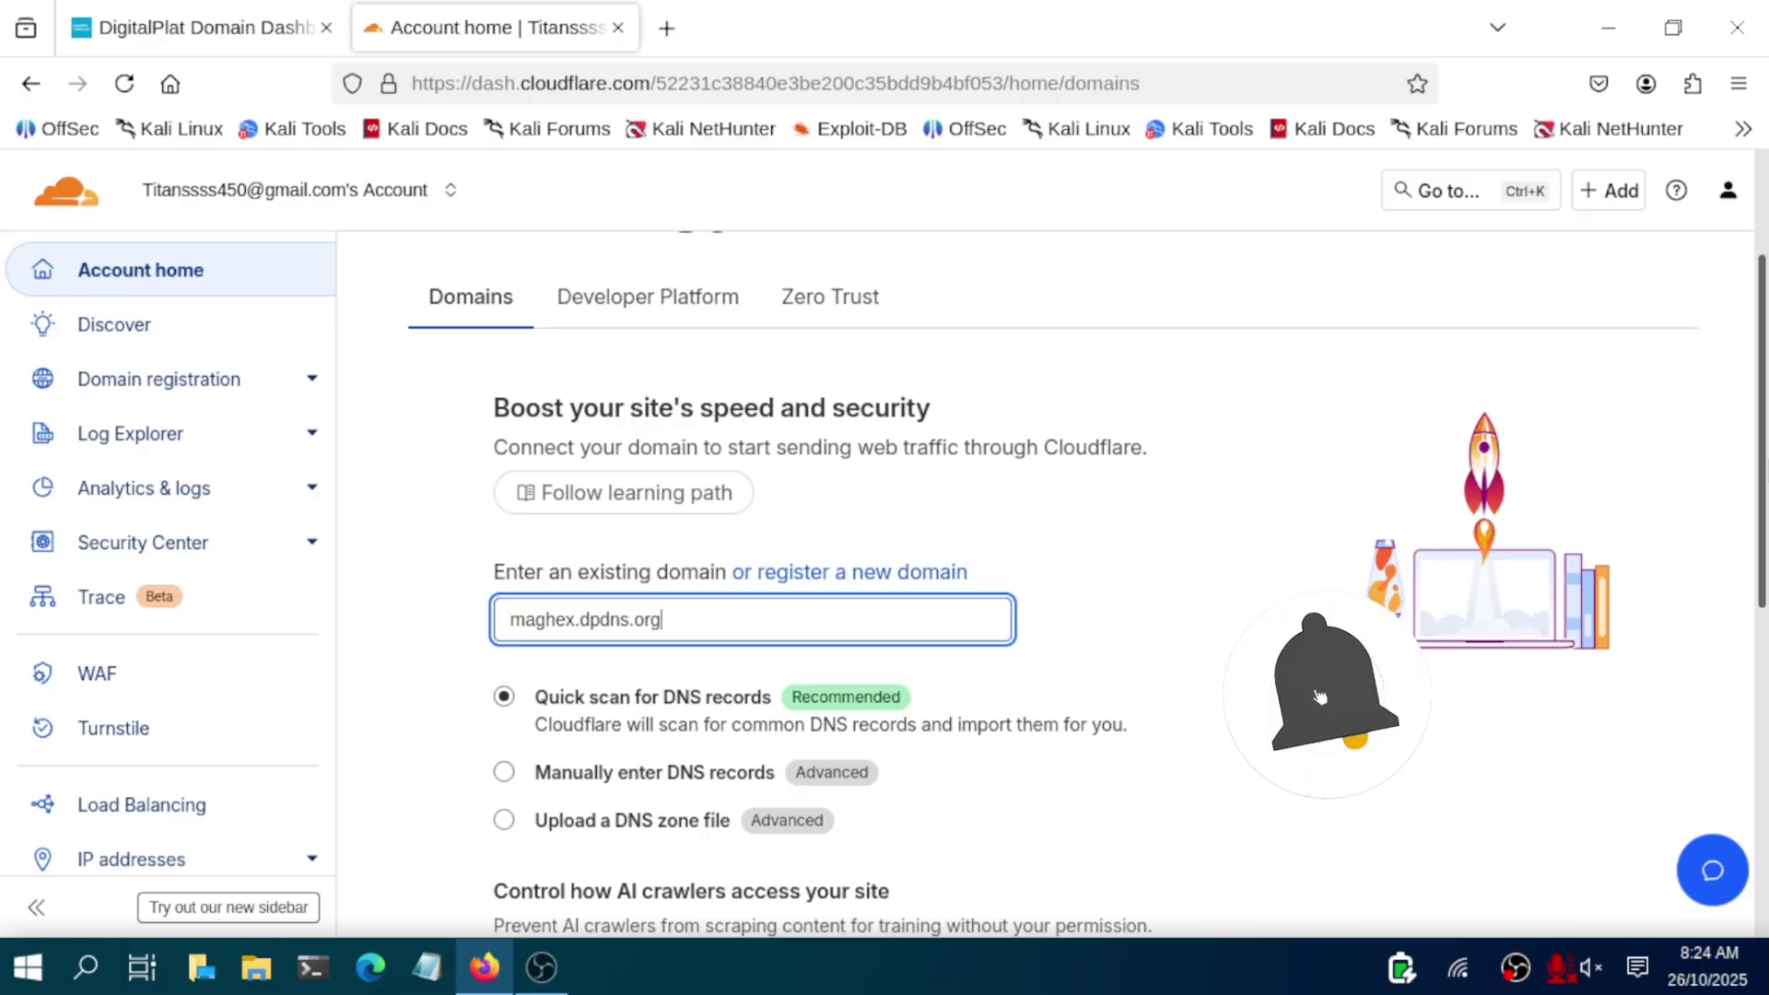
pyautogui.scroll(-2, 885, 581)
pyautogui.scroll(-4, 853, 906)
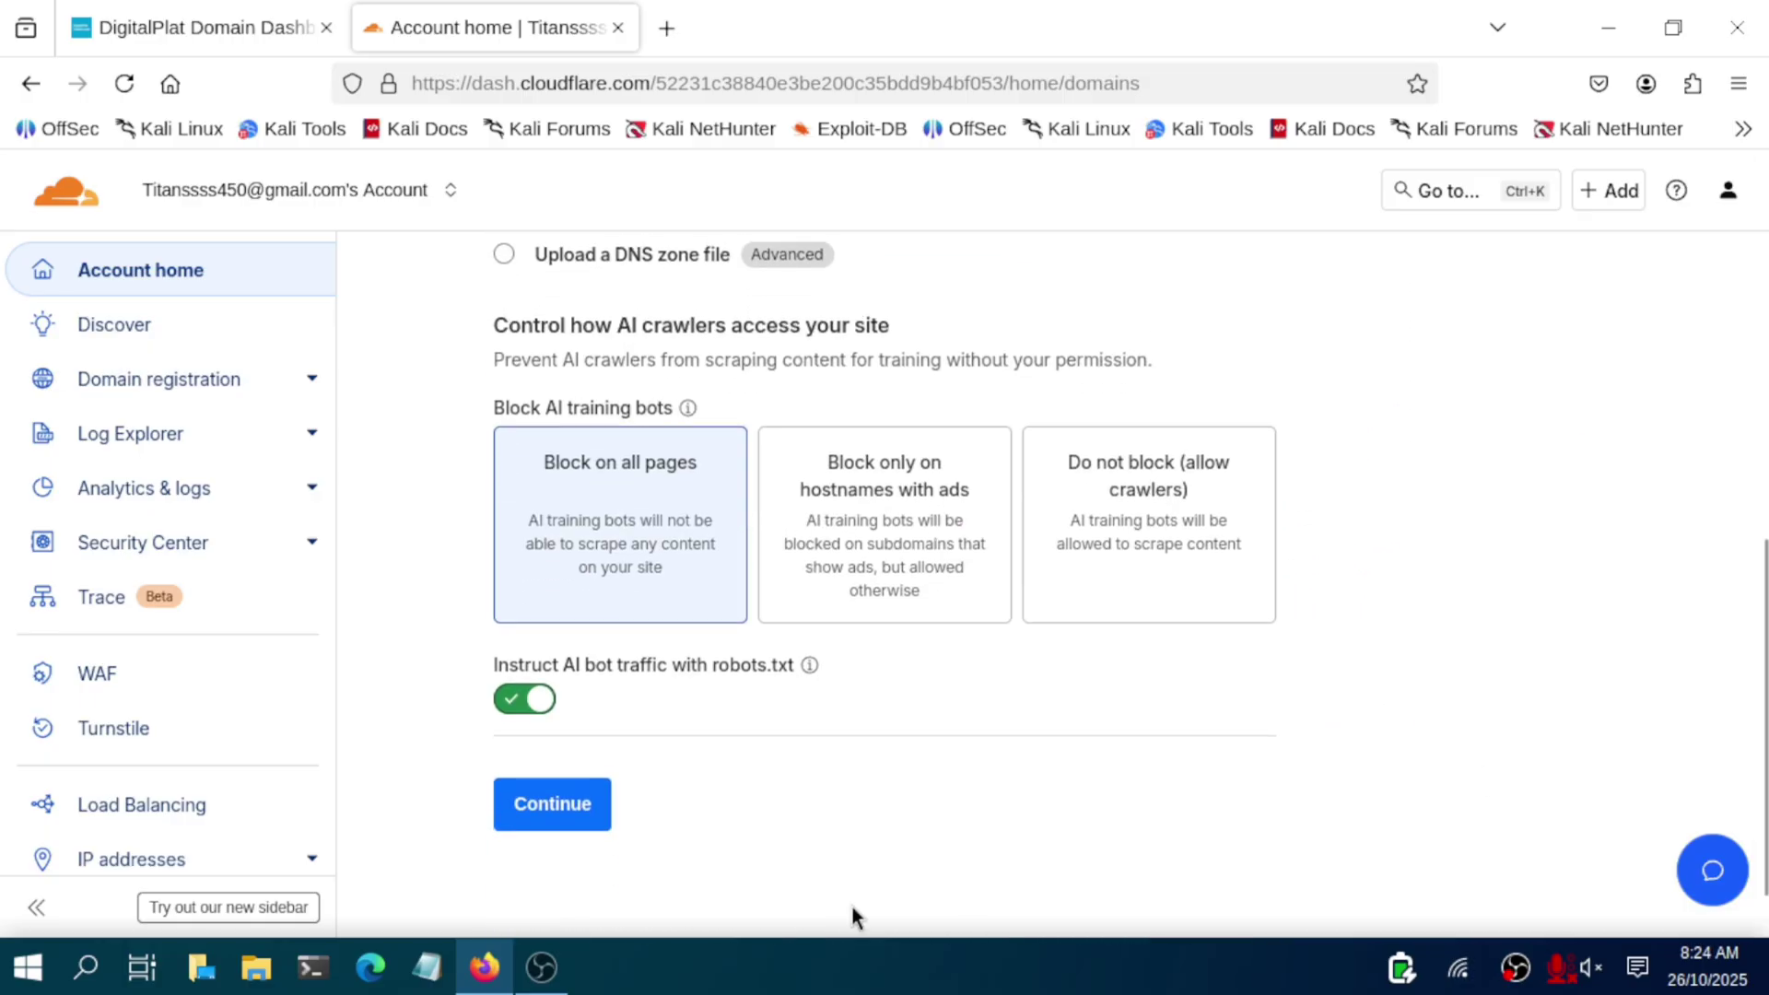
pyautogui.click(571, 817)
pyautogui.moveTo(1764, 318); pyautogui.dragTo(1708, 407)
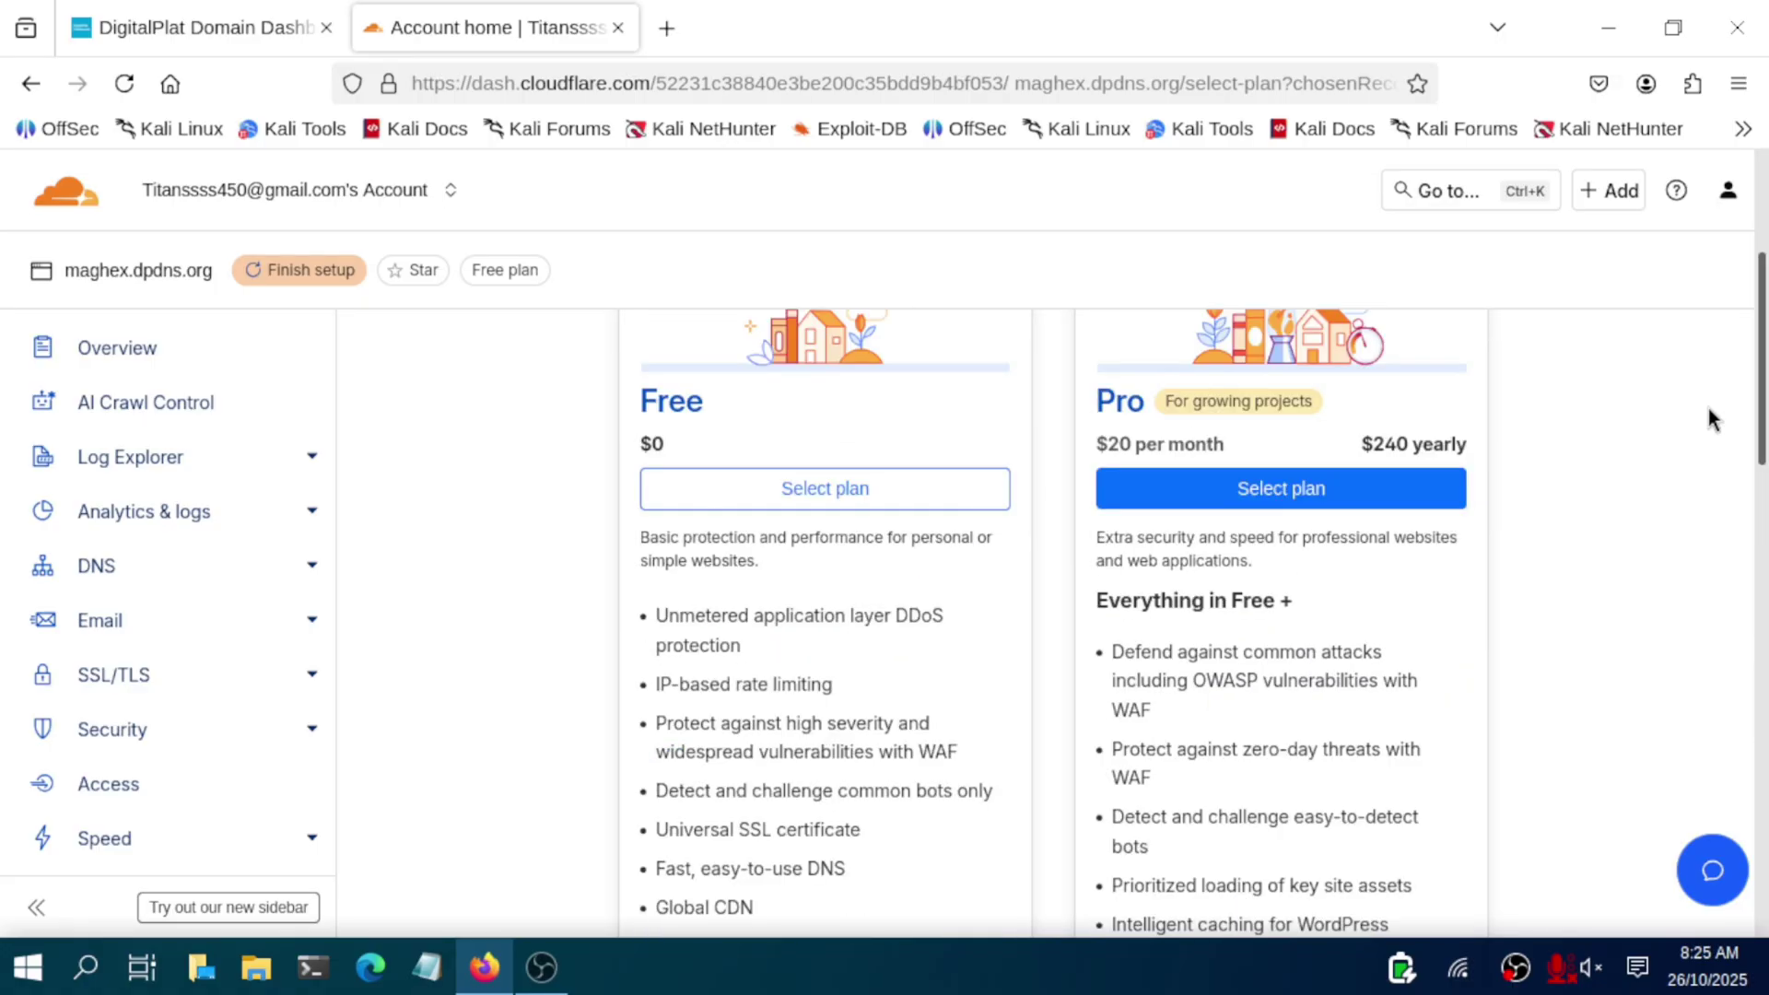
# Step: Choose Cloudflare's Free plan for maghex.dpdns.org and scroll through the DNS records page
pyautogui.click(872, 486)
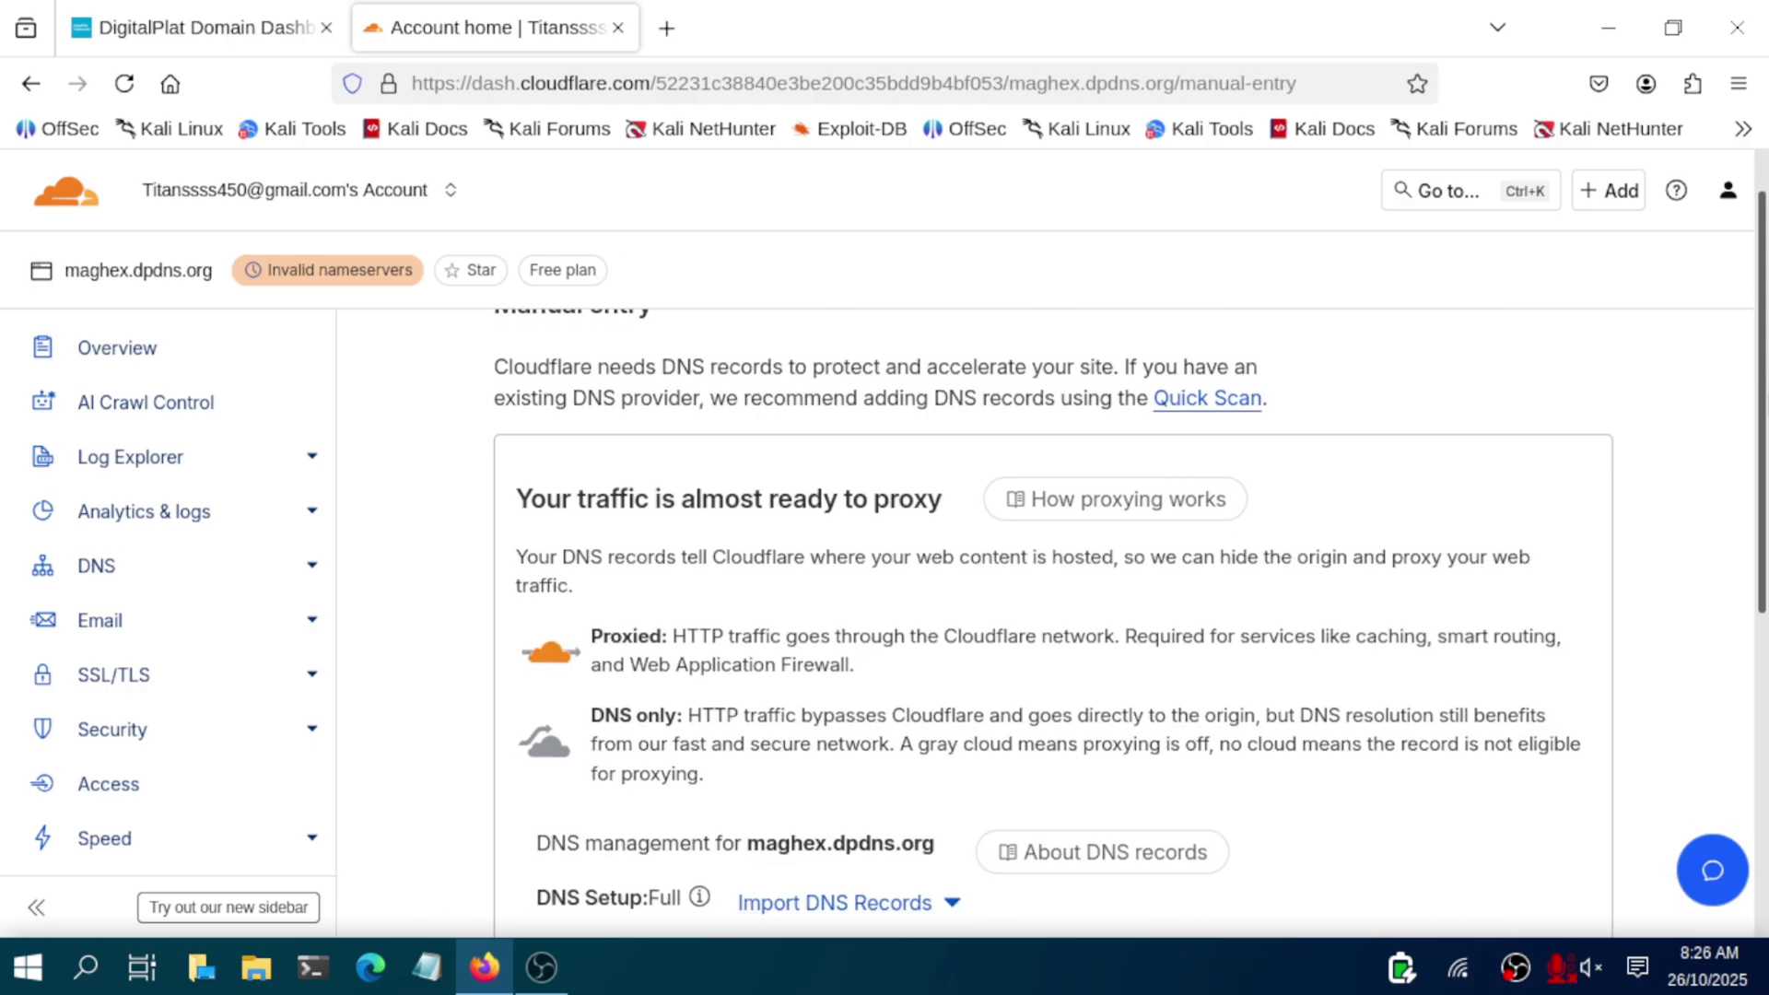
pyautogui.scroll(-1, 1130, 615)
pyautogui.scroll(-1, 1131, 615)
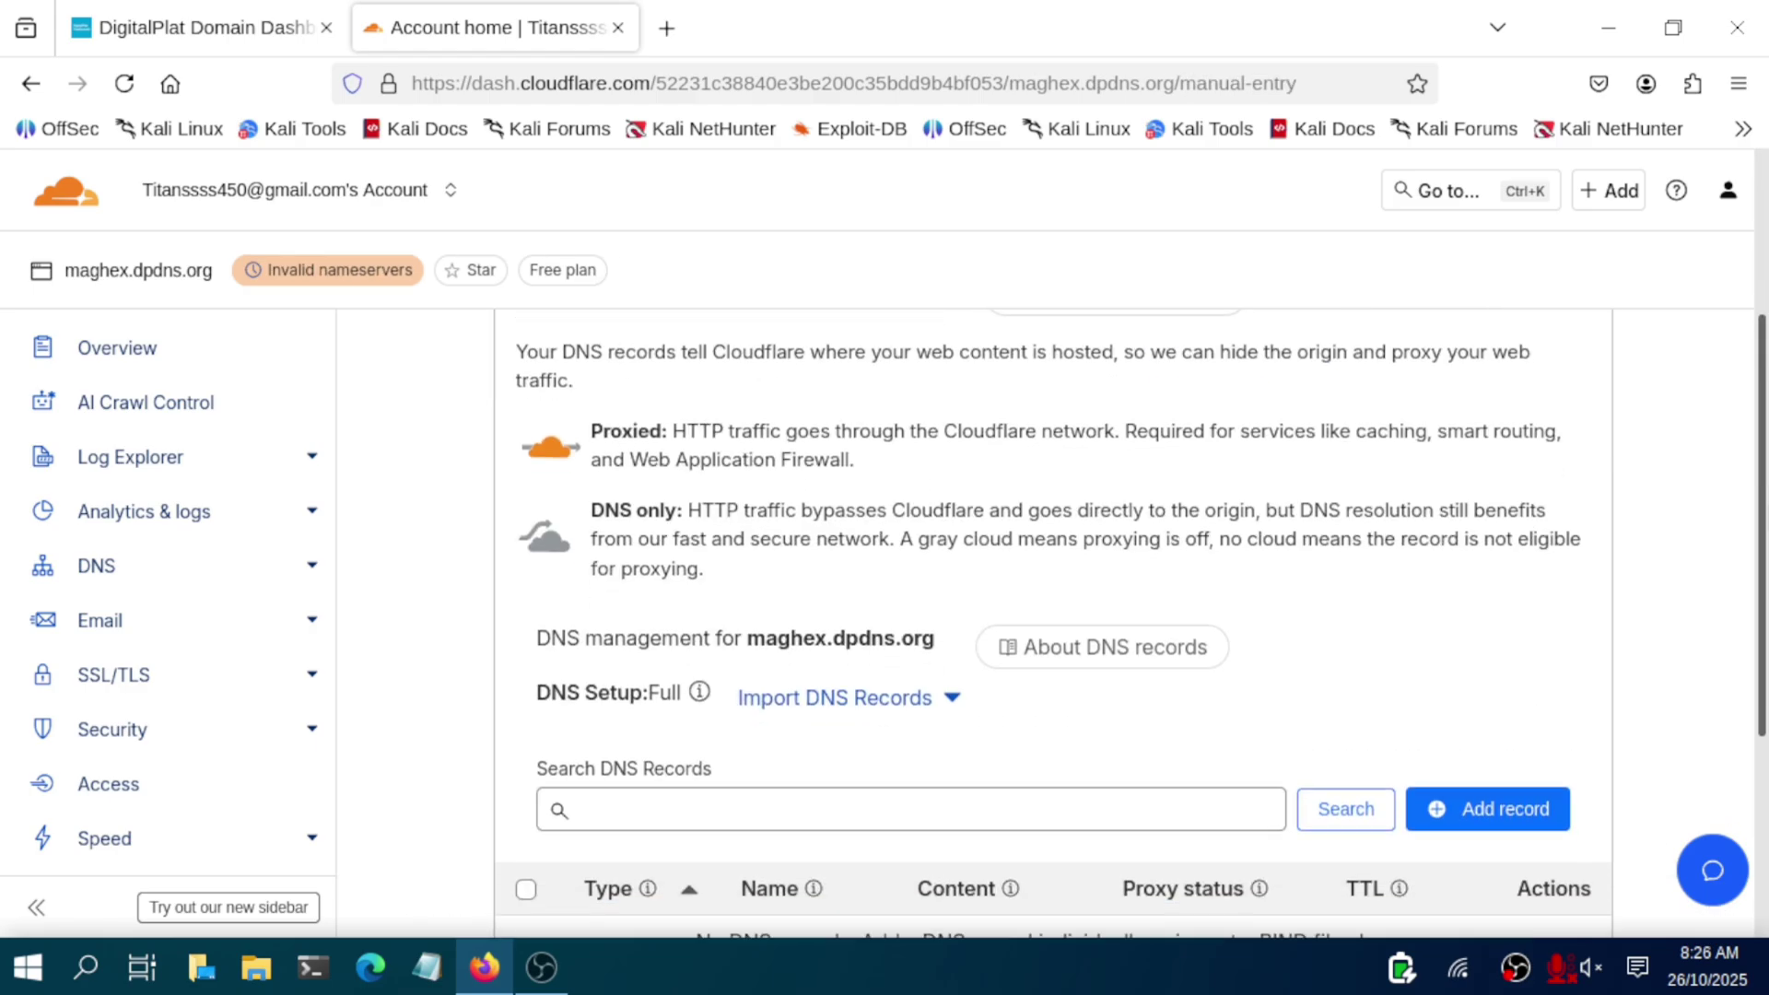
pyautogui.scroll(-1, 1129, 623)
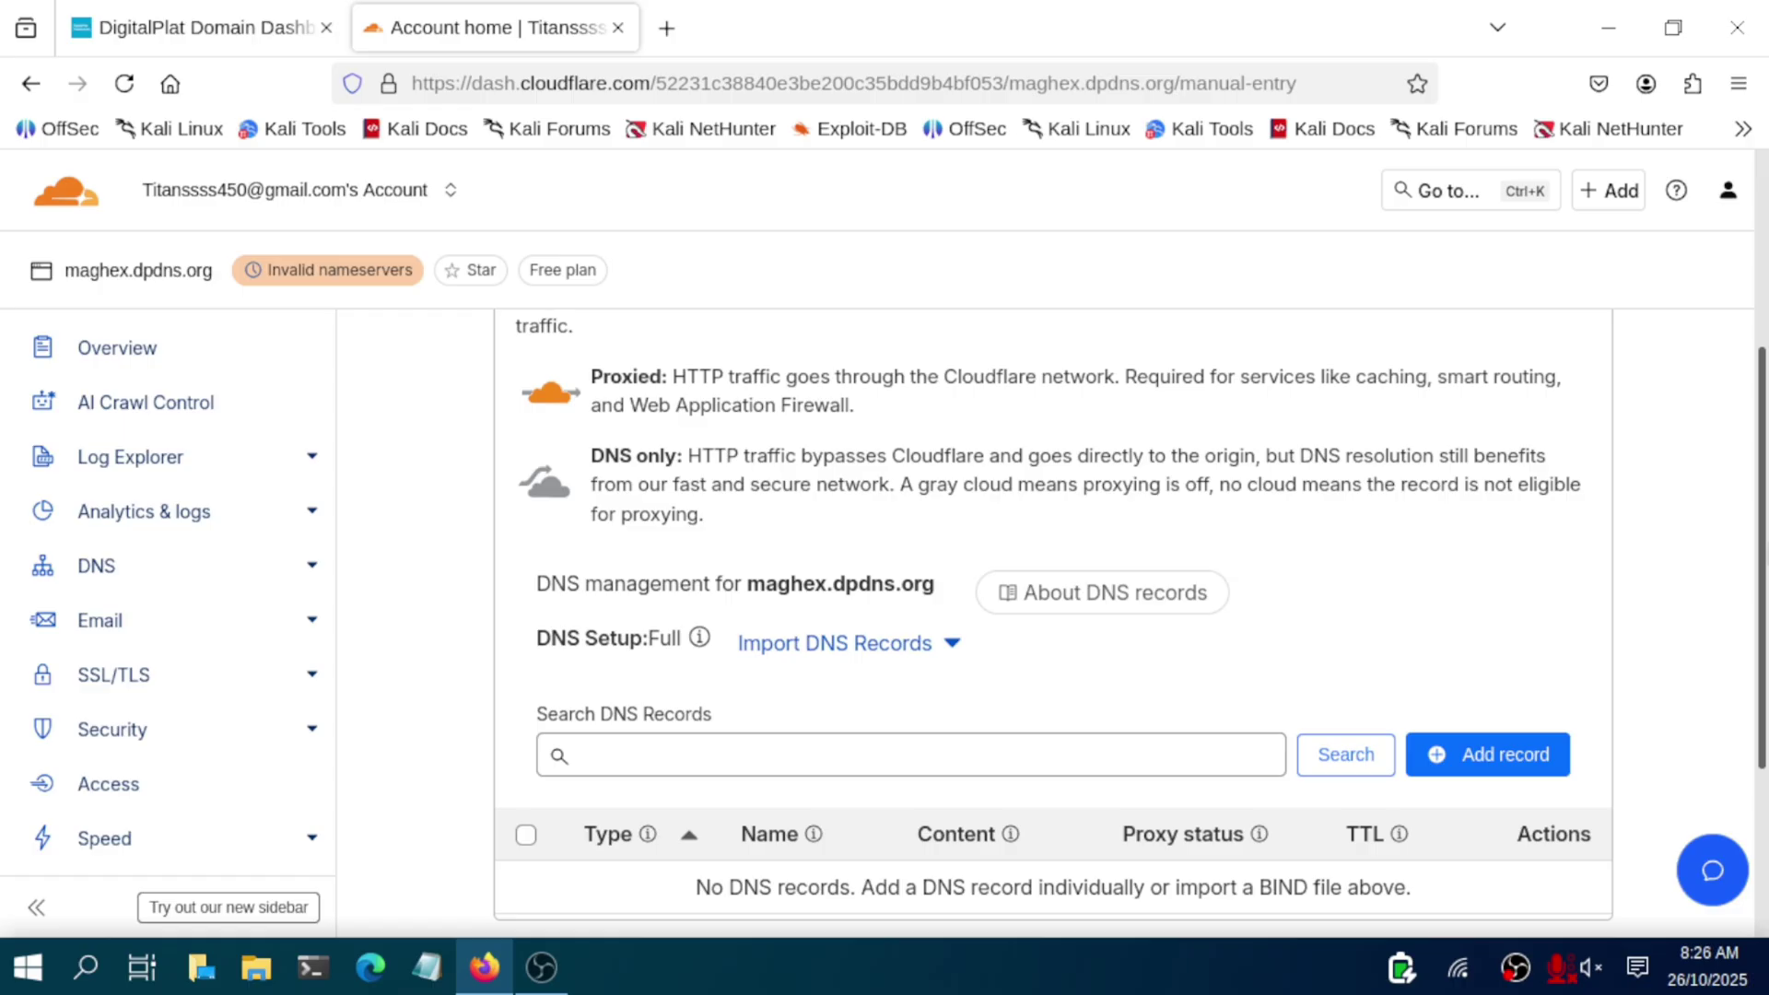
pyautogui.scroll(-1, 1053, 622)
pyautogui.scroll(-1, 1129, 599)
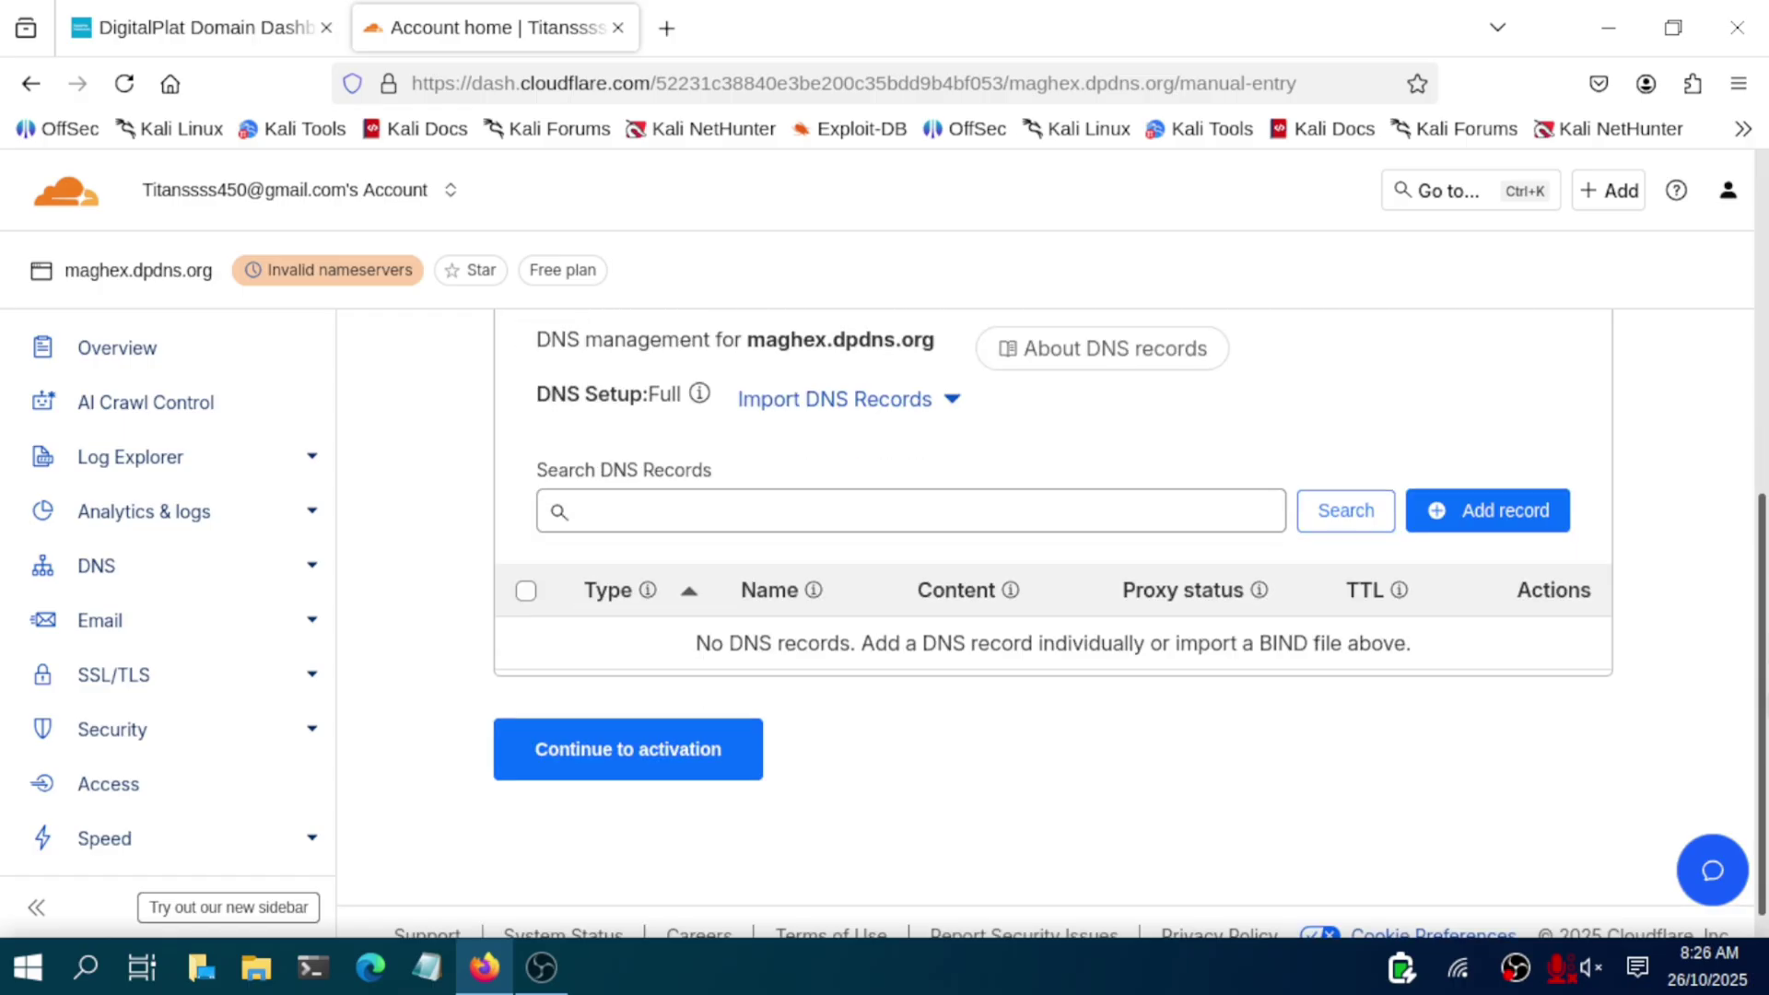
pyautogui.scroll(-1, 1155, 722)
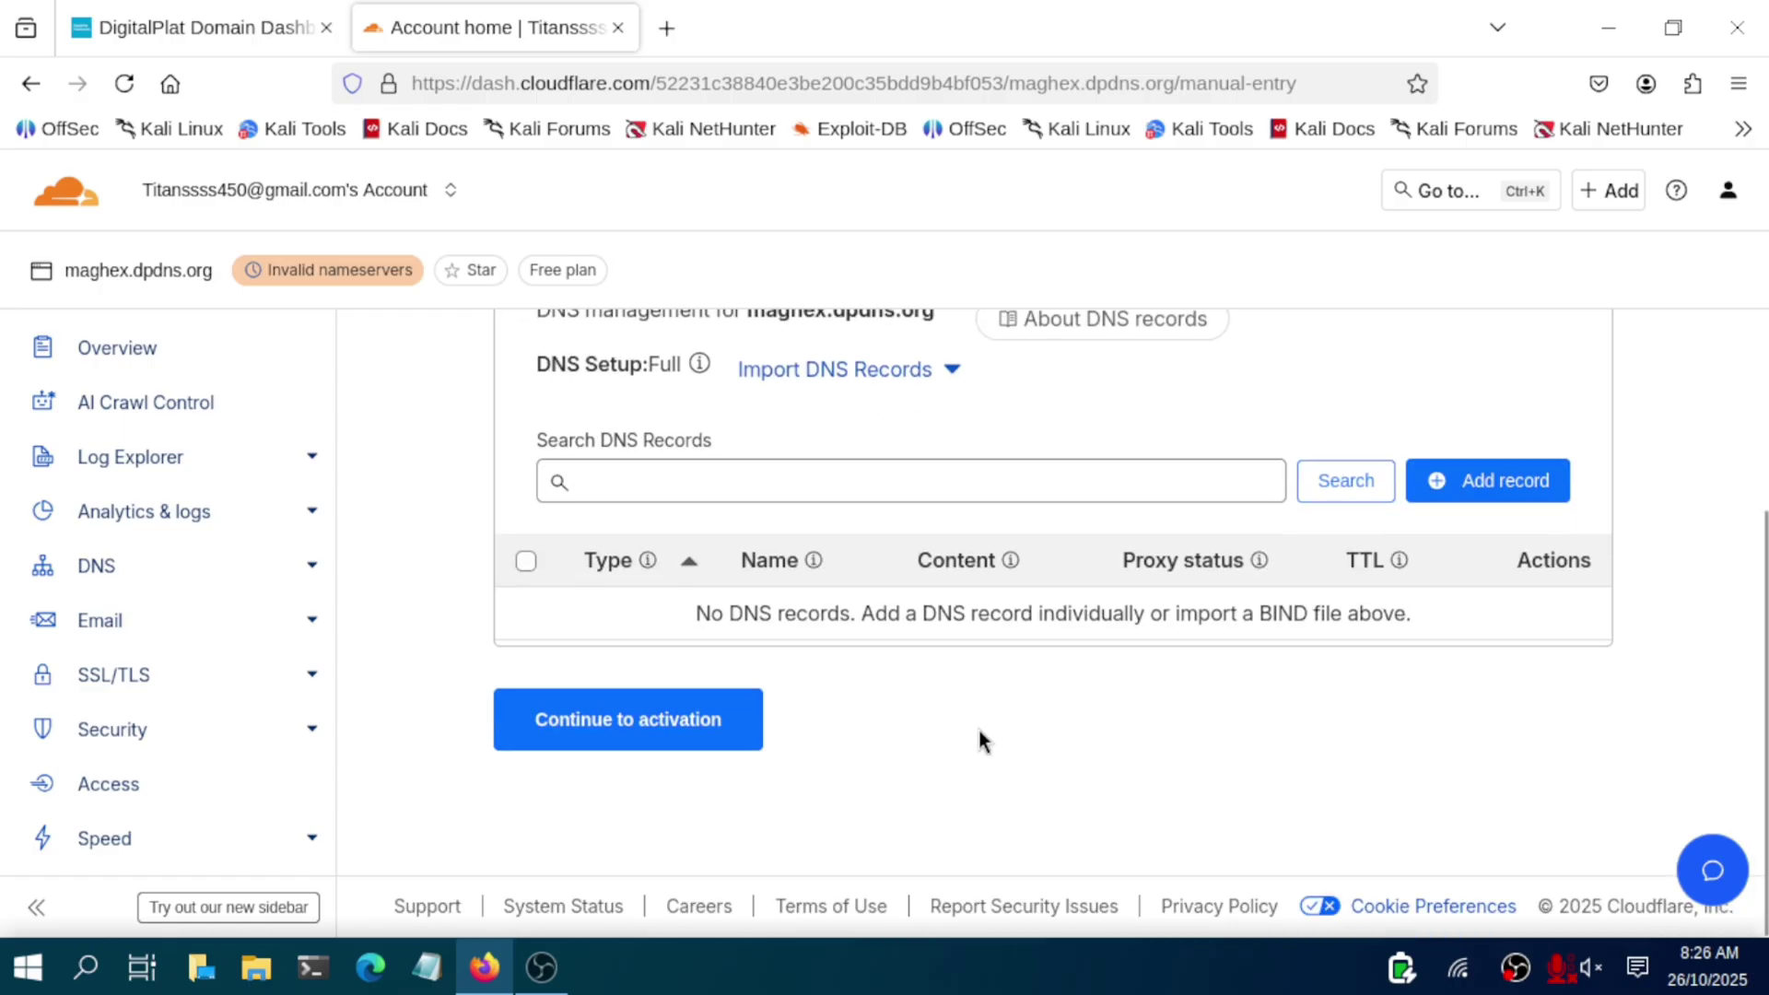
# Step: Continue to activation without DNS records, confirming to add records later
pyautogui.scroll(1, 979, 729)
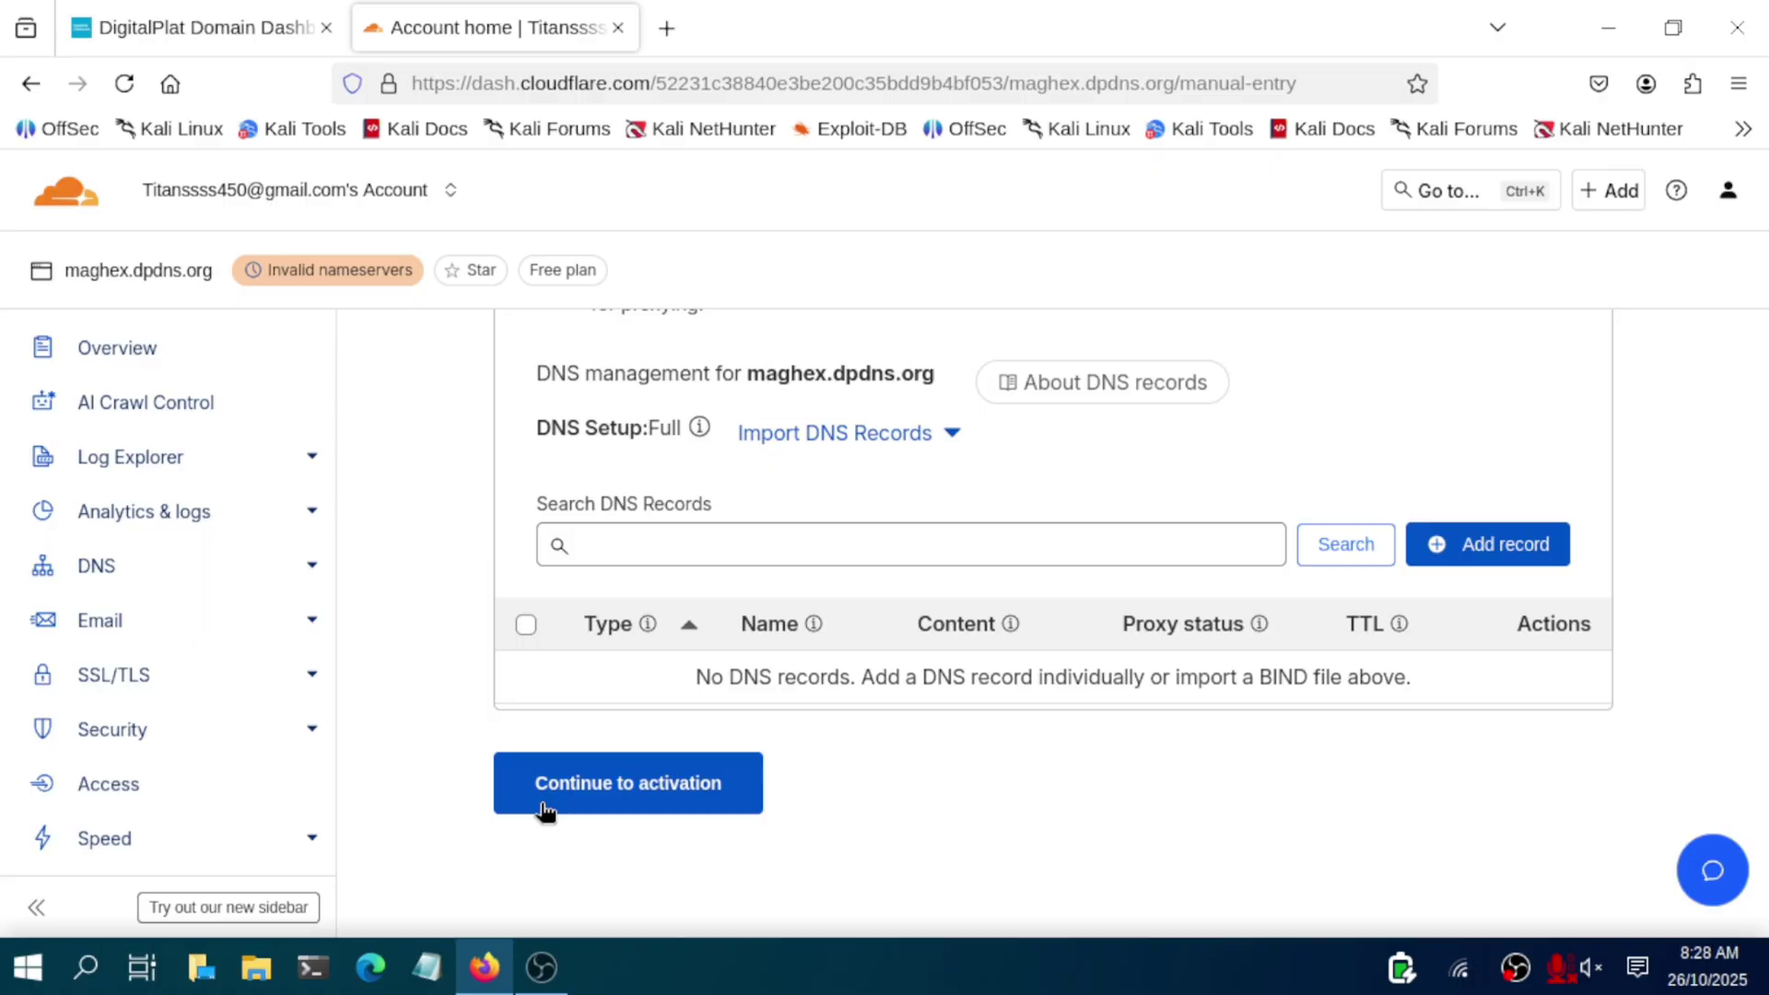
pyautogui.click(665, 784)
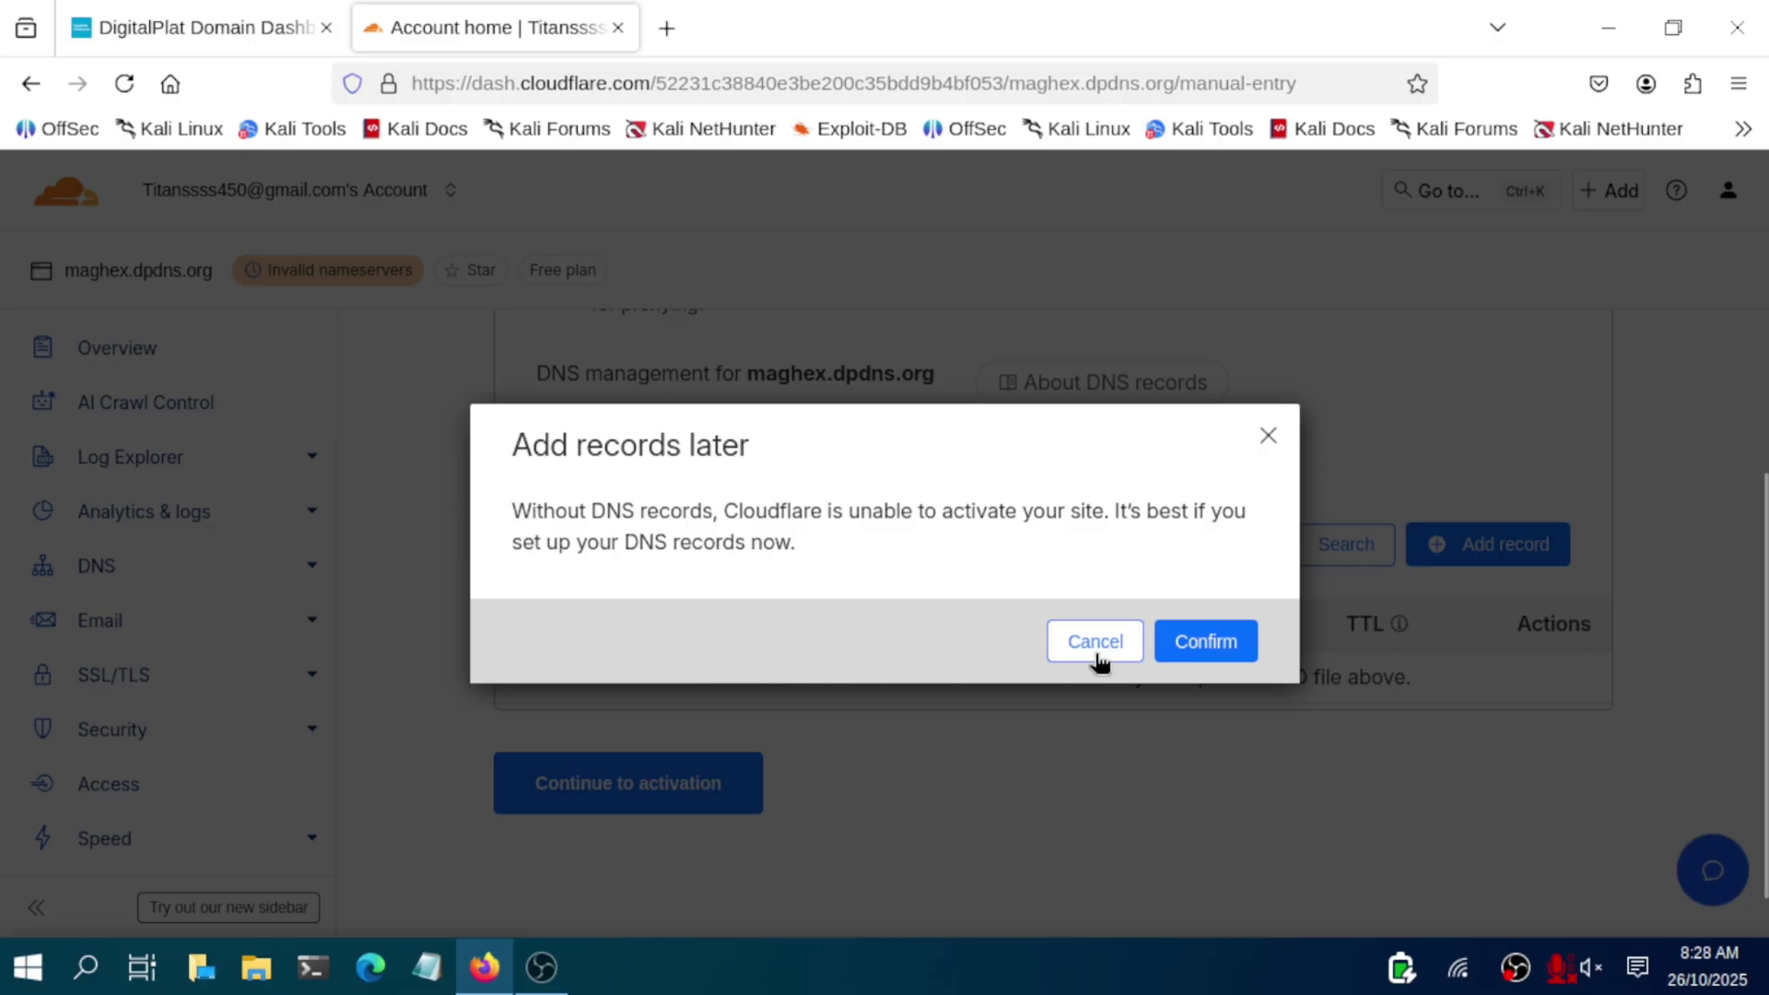
pyautogui.click(1218, 643)
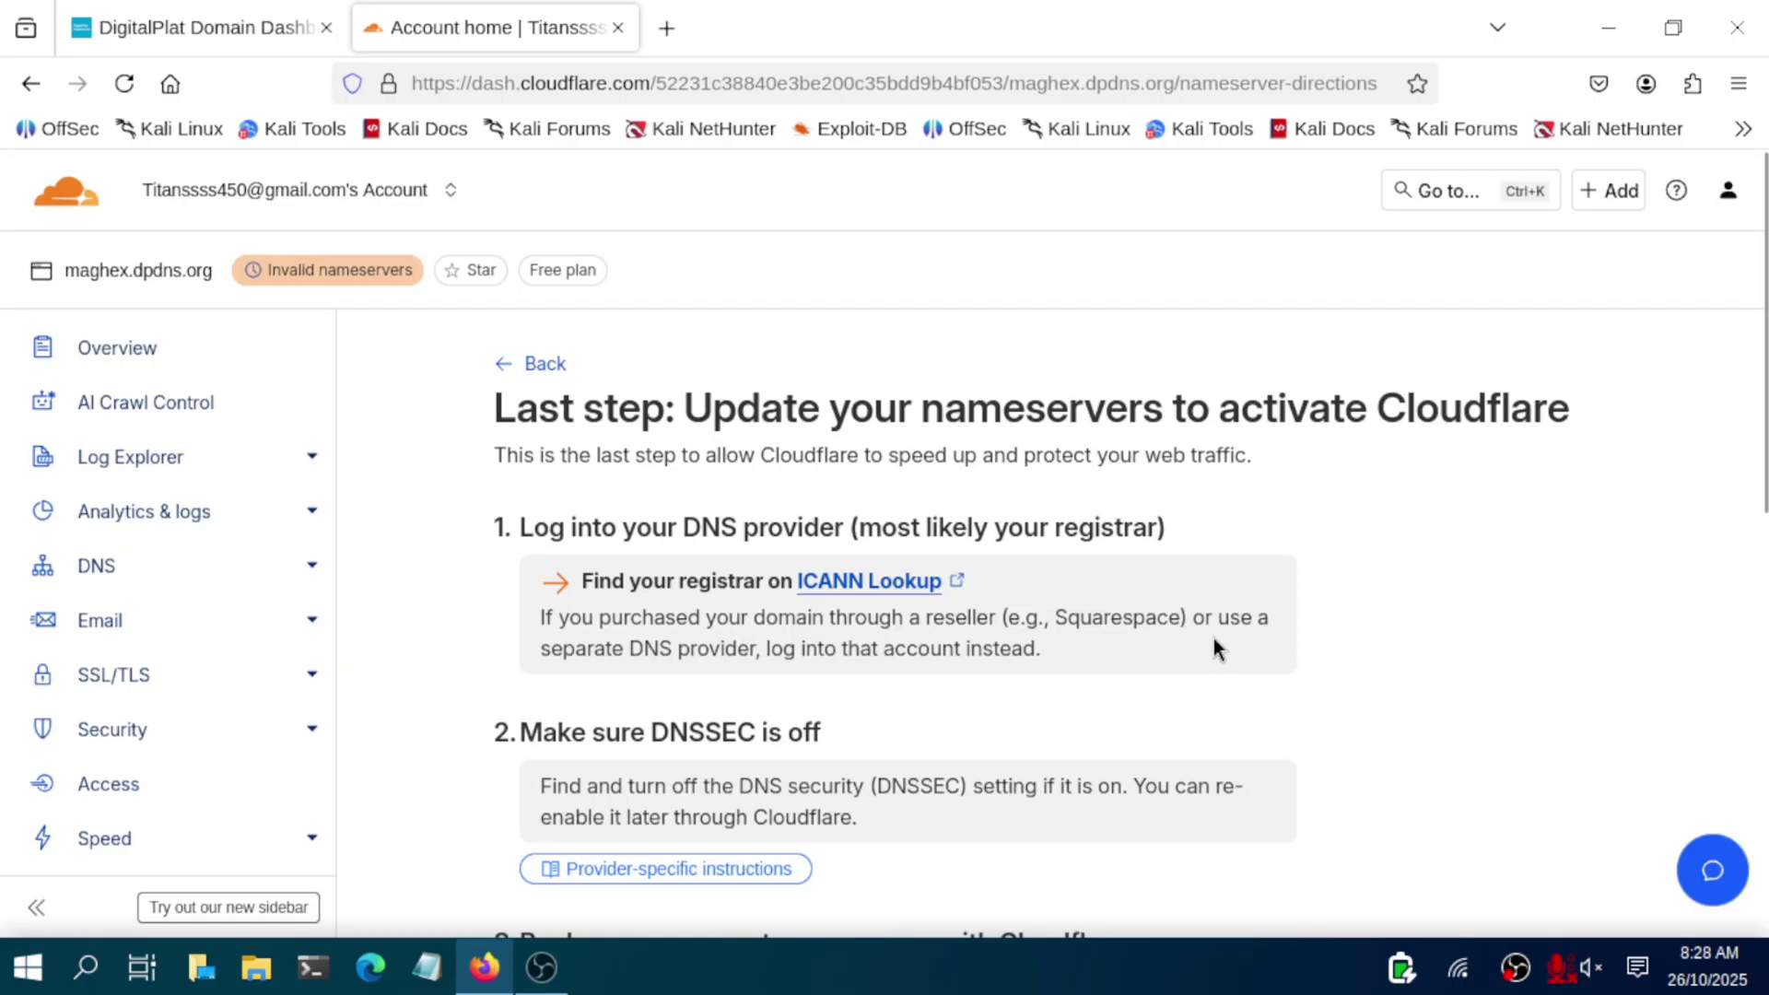
# Step: Copy the nameserver daisy.ns.cloudflare.com from the Cloudflare instructions
pyautogui.scroll(-10, 1017, 558)
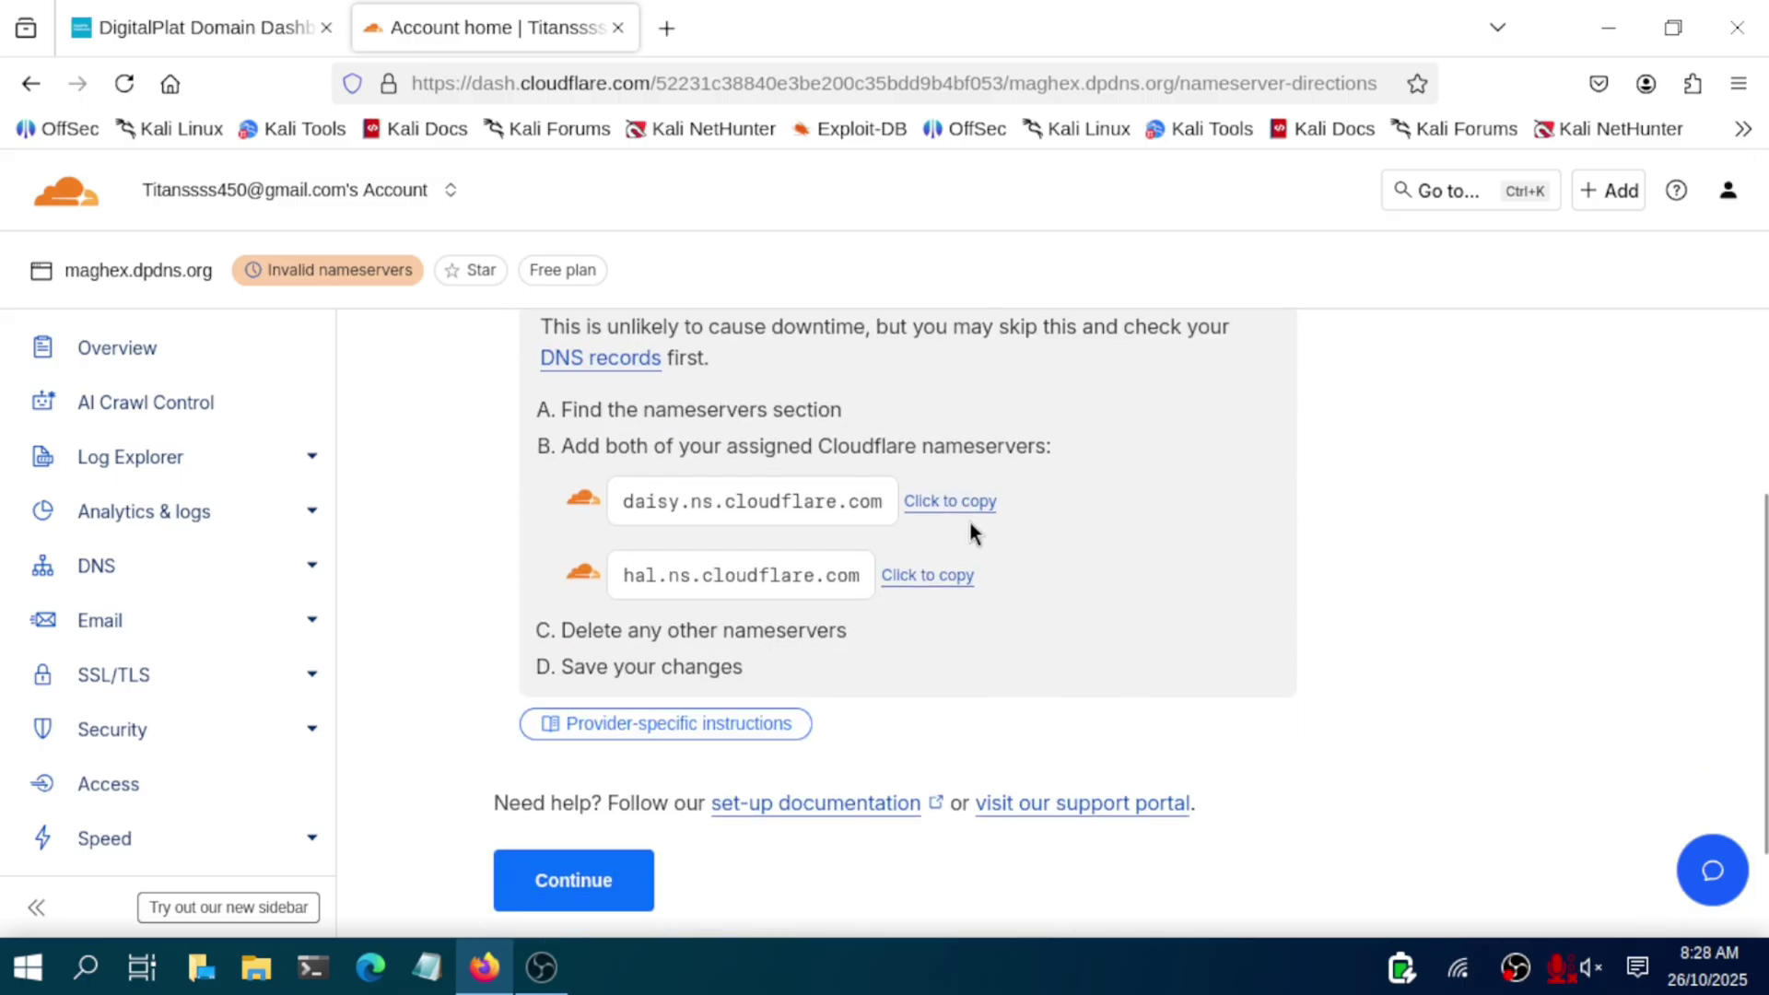
pyautogui.click(975, 505)
# Step: Paste daisy.ns.cloudflare.com into Name Server 1 on the DigitalPlat checkout
pyautogui.click(212, 26)
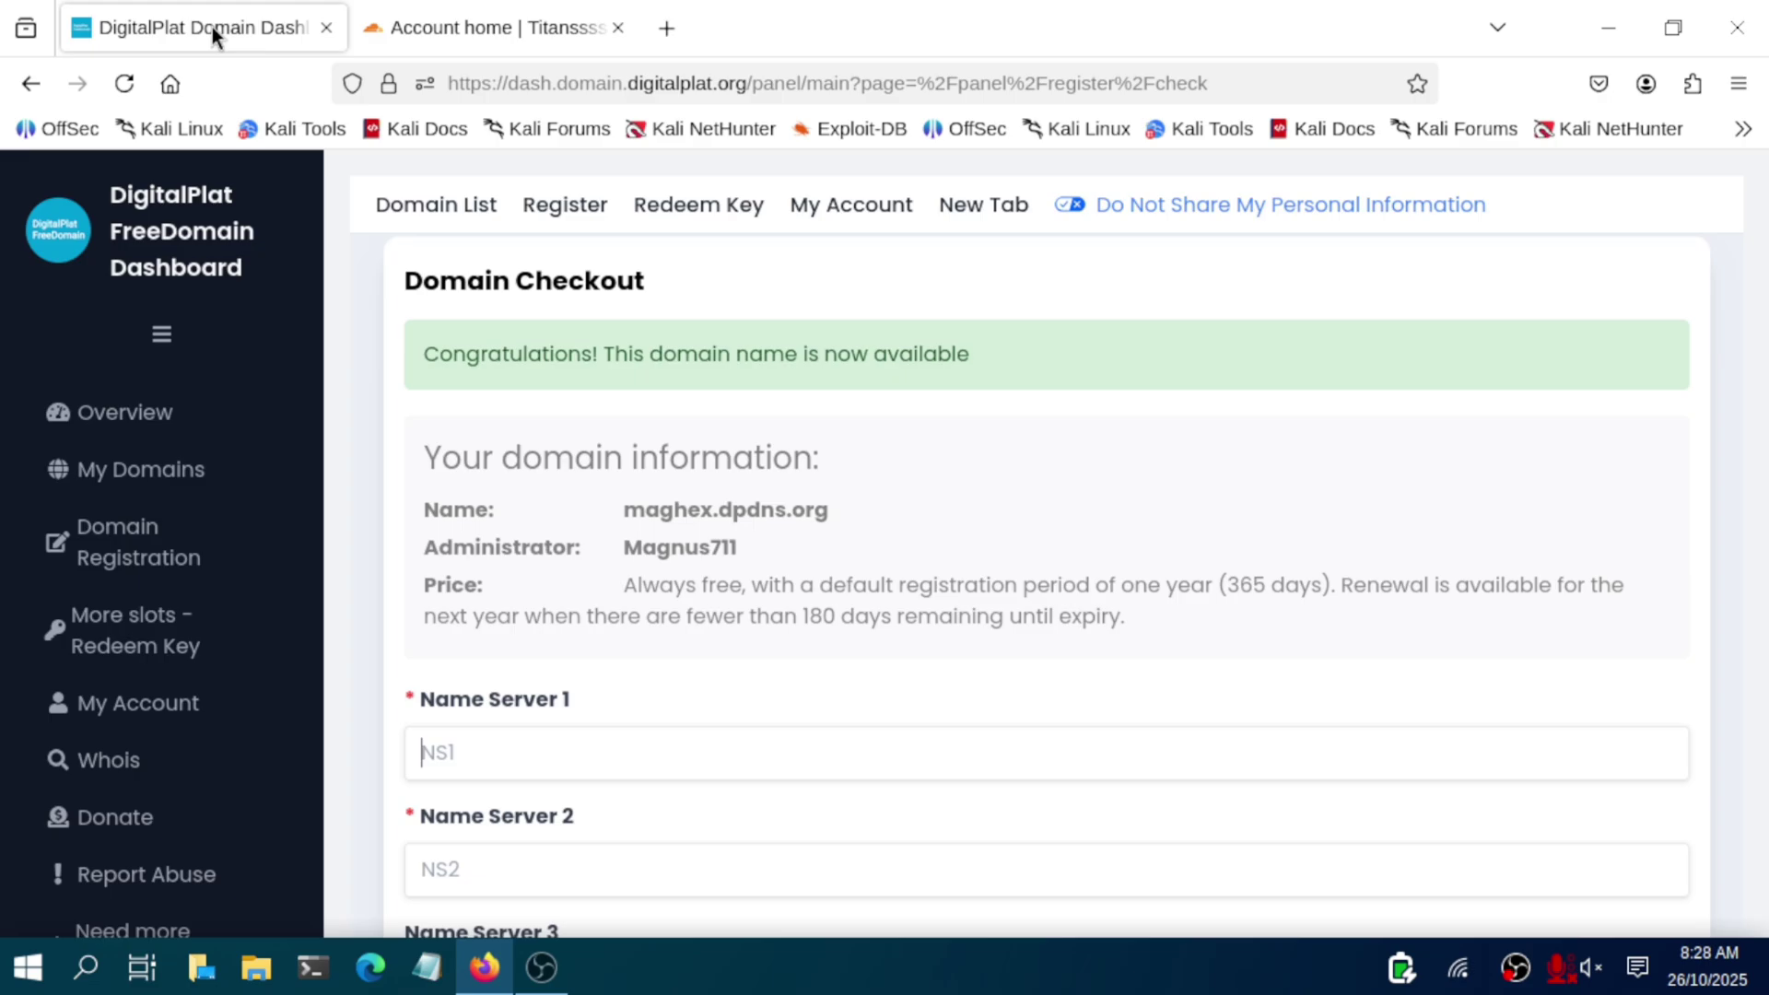
pyautogui.click(513, 764)
pyautogui.hotkey('ctrl', 'v')
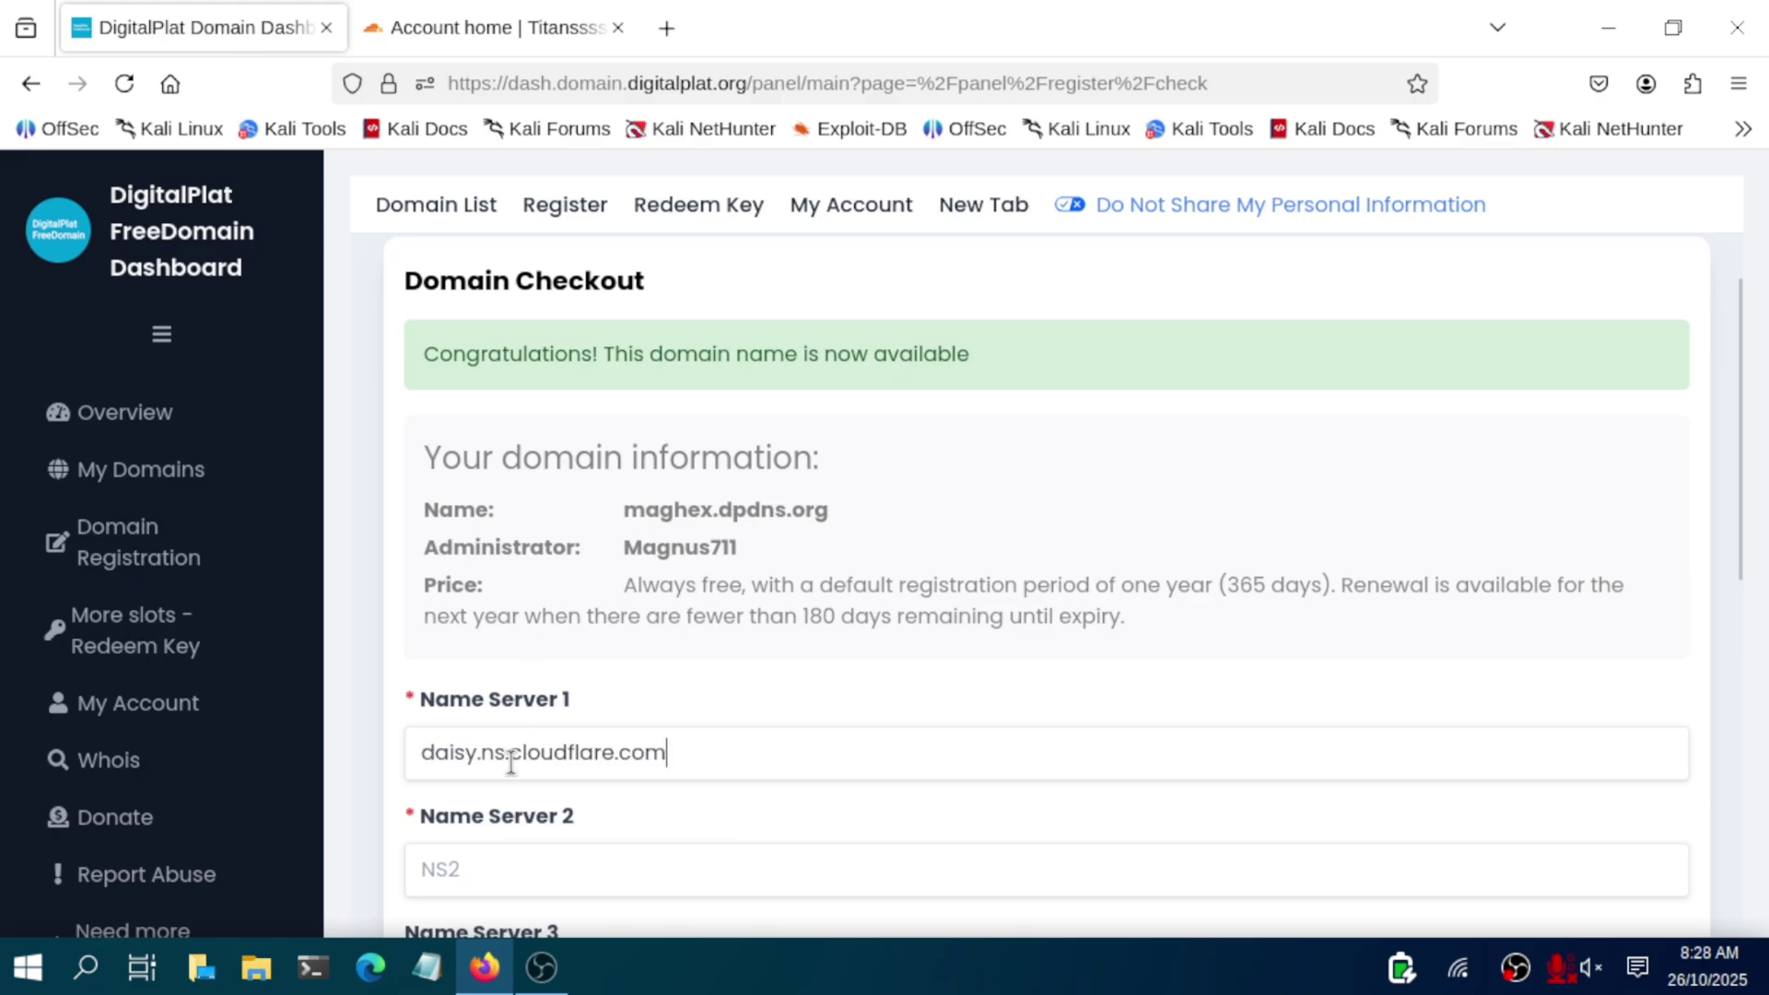
pyautogui.click(503, 883)
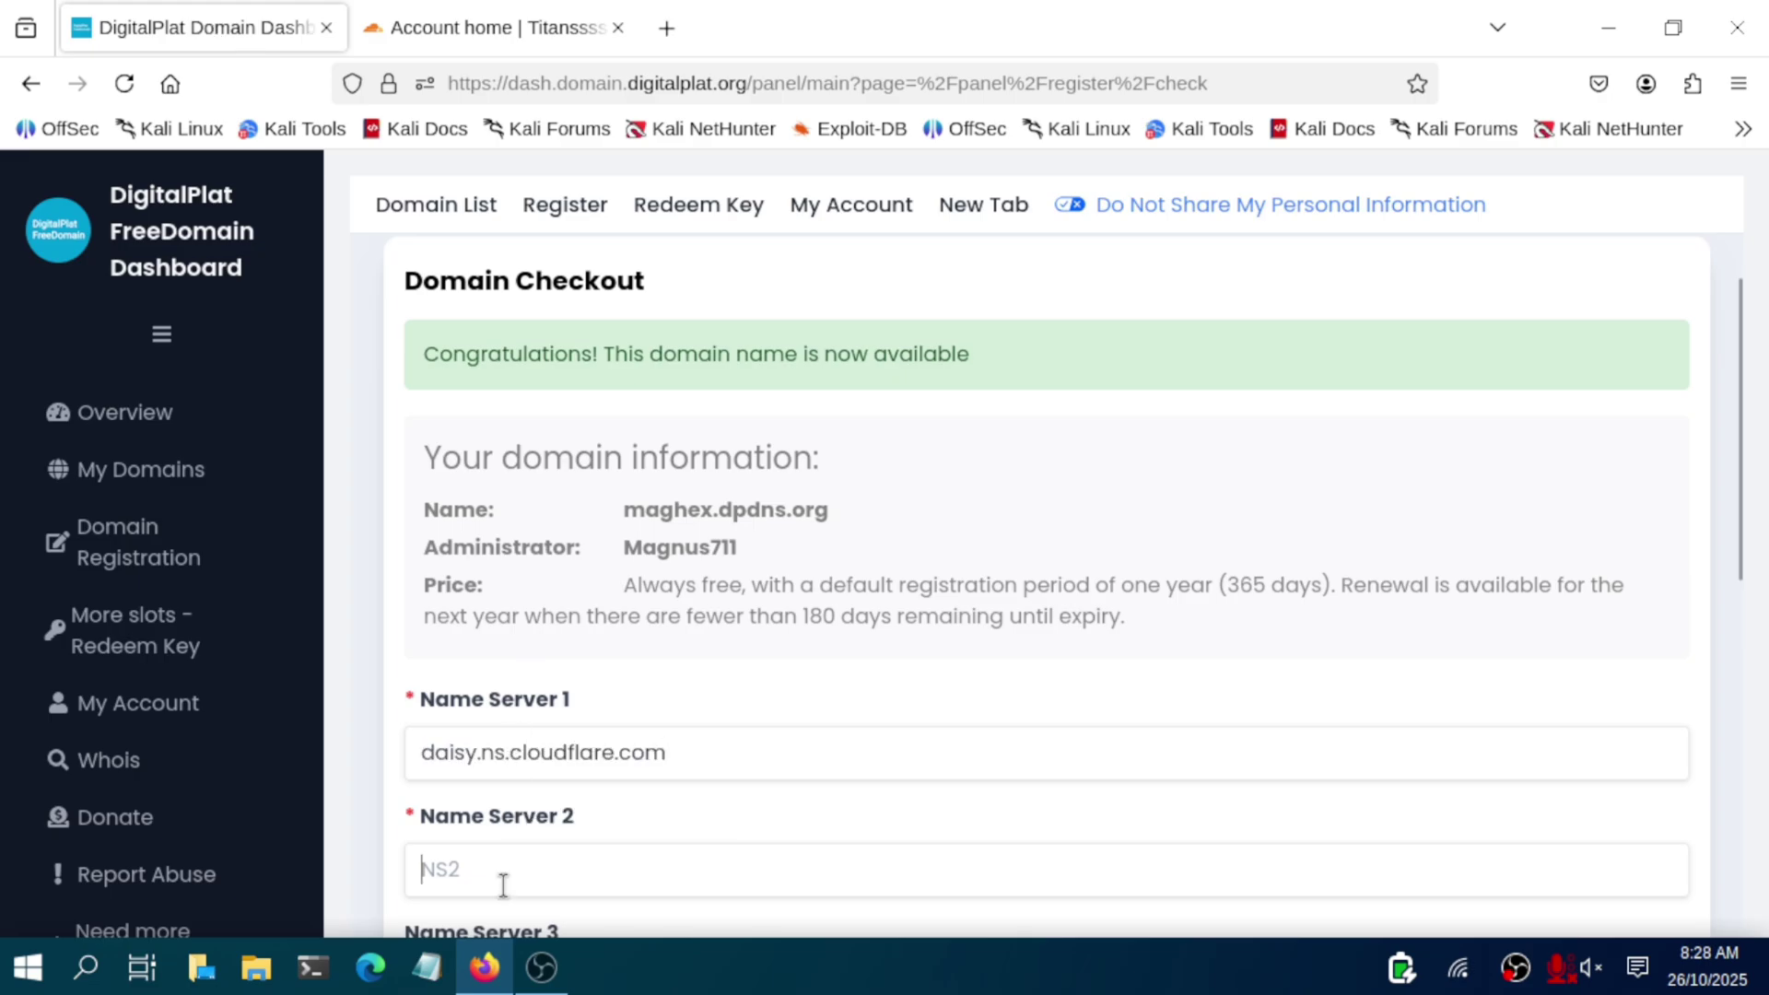
# Step: Copy hal.ns.cloudflare.com from Cloudflare and paste it into Name Server 2
pyautogui.click(493, 23)
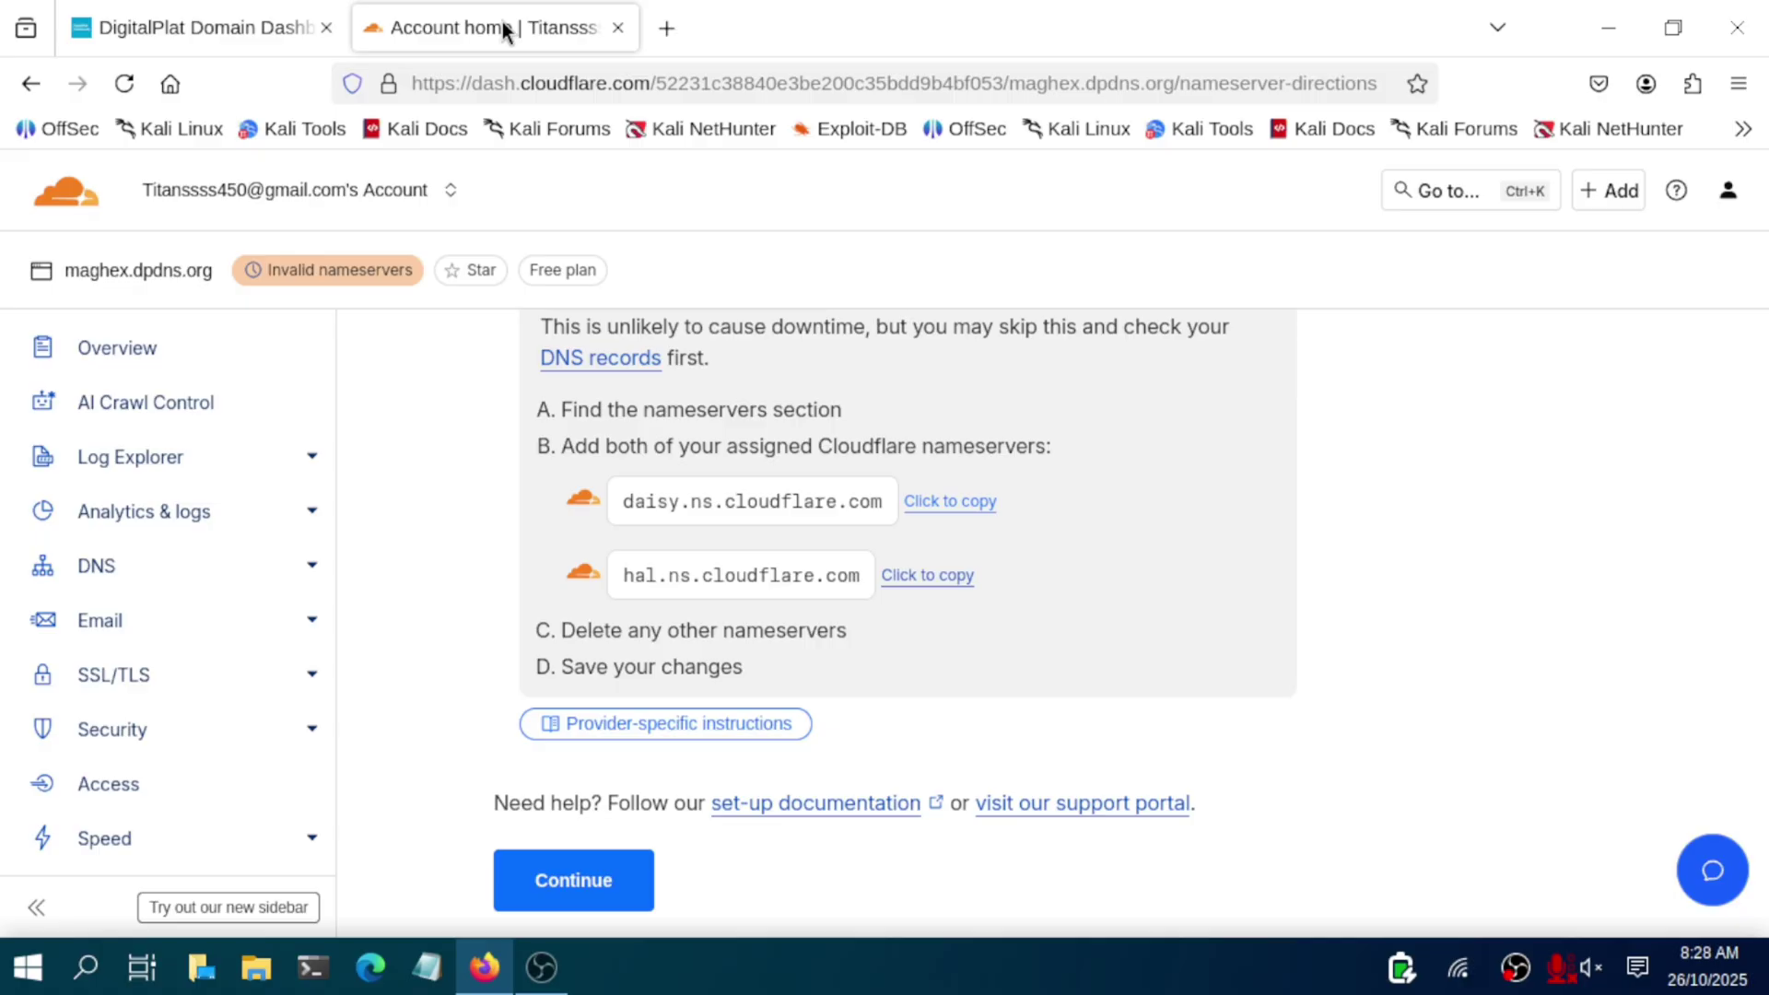
pyautogui.click(914, 578)
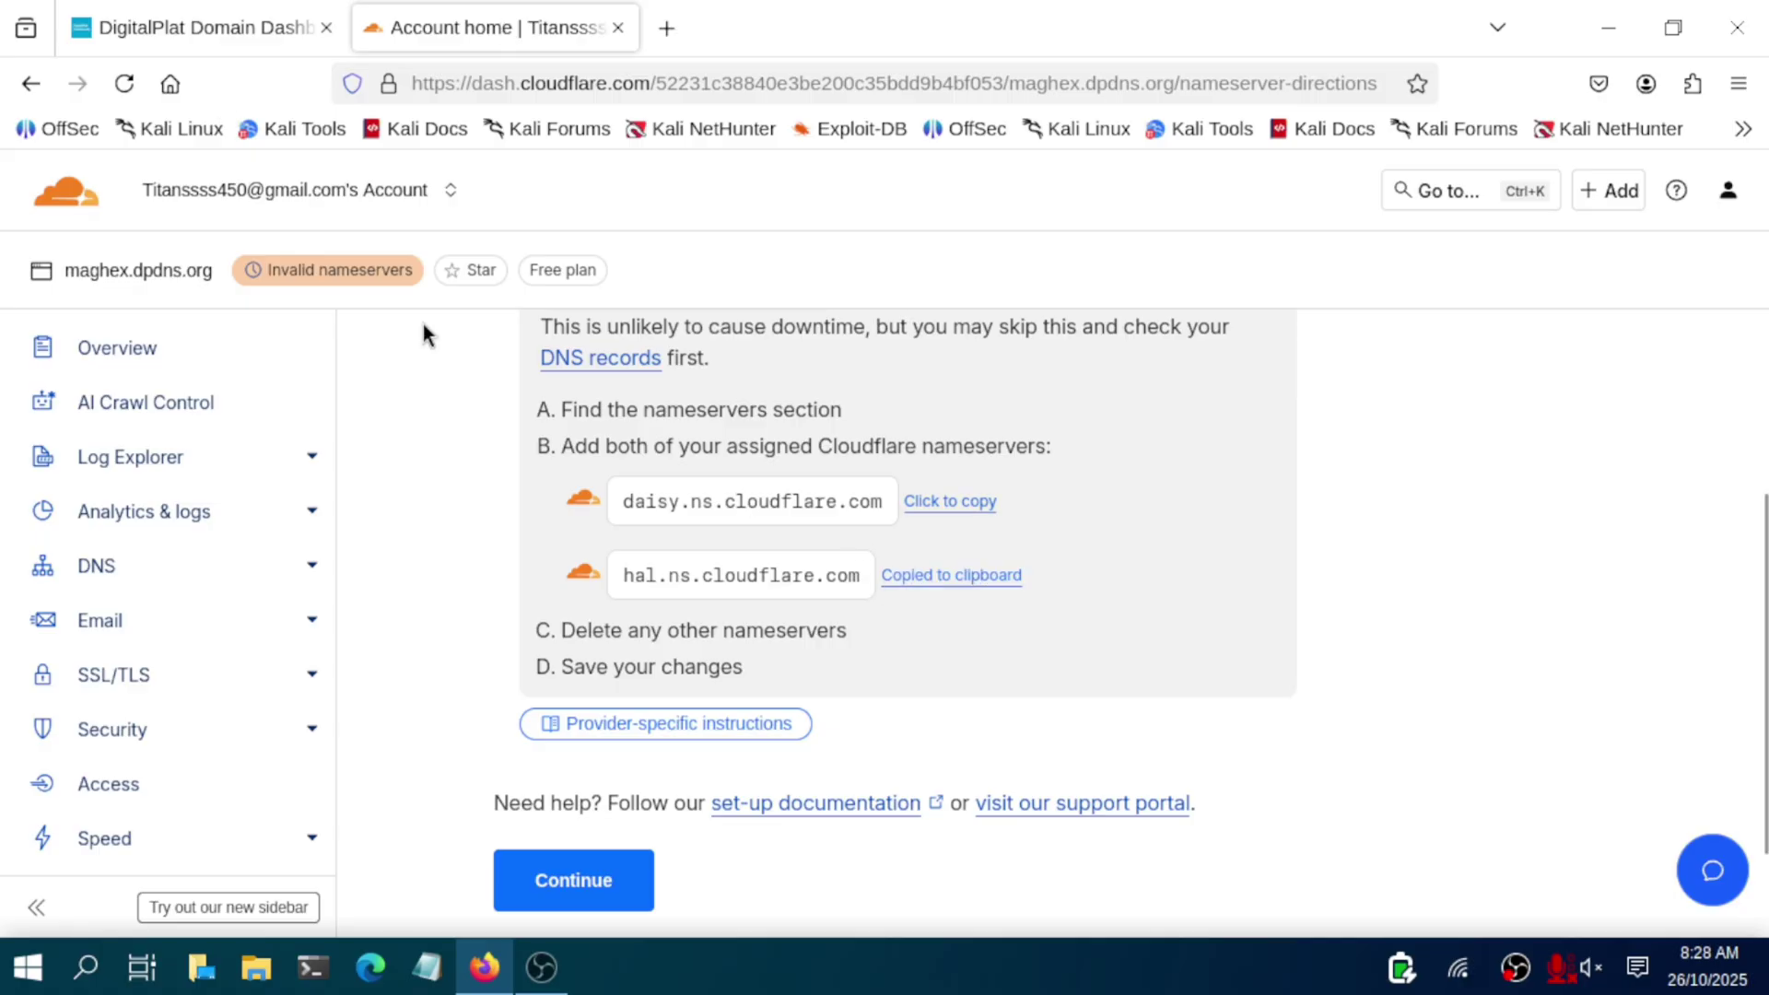
pyautogui.click(207, 28)
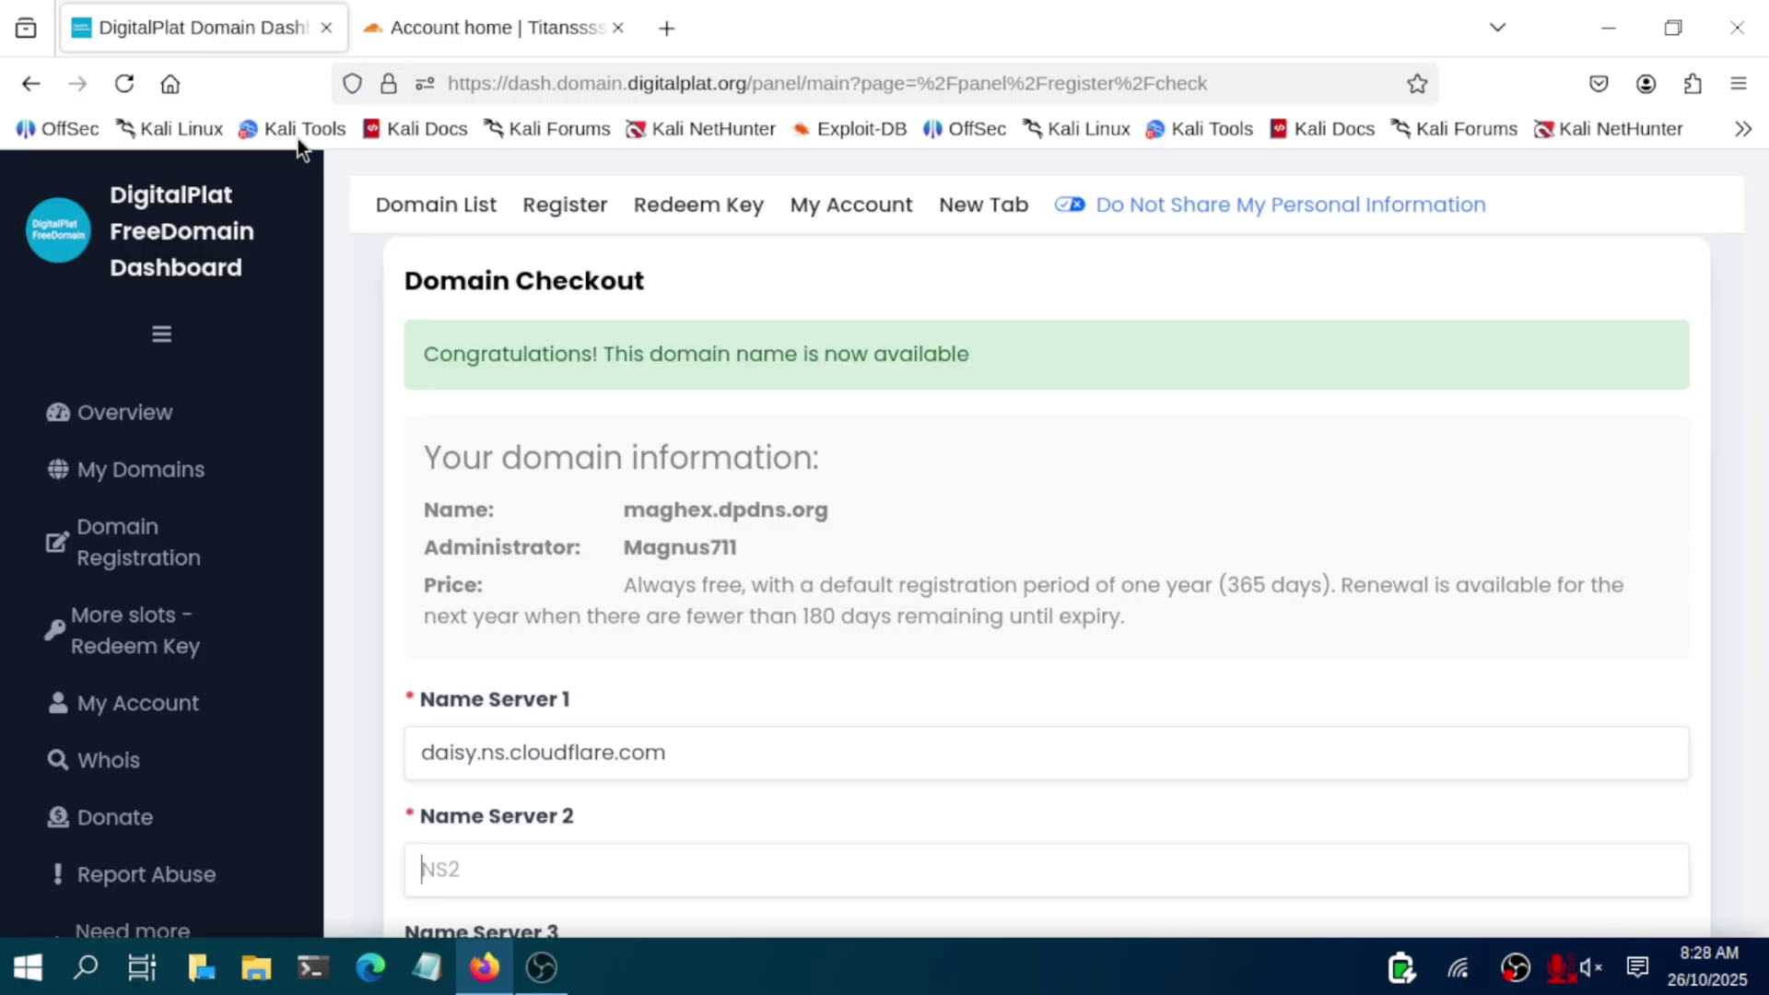
pyautogui.click(511, 871)
pyautogui.hotkey('ctrl', 'v')
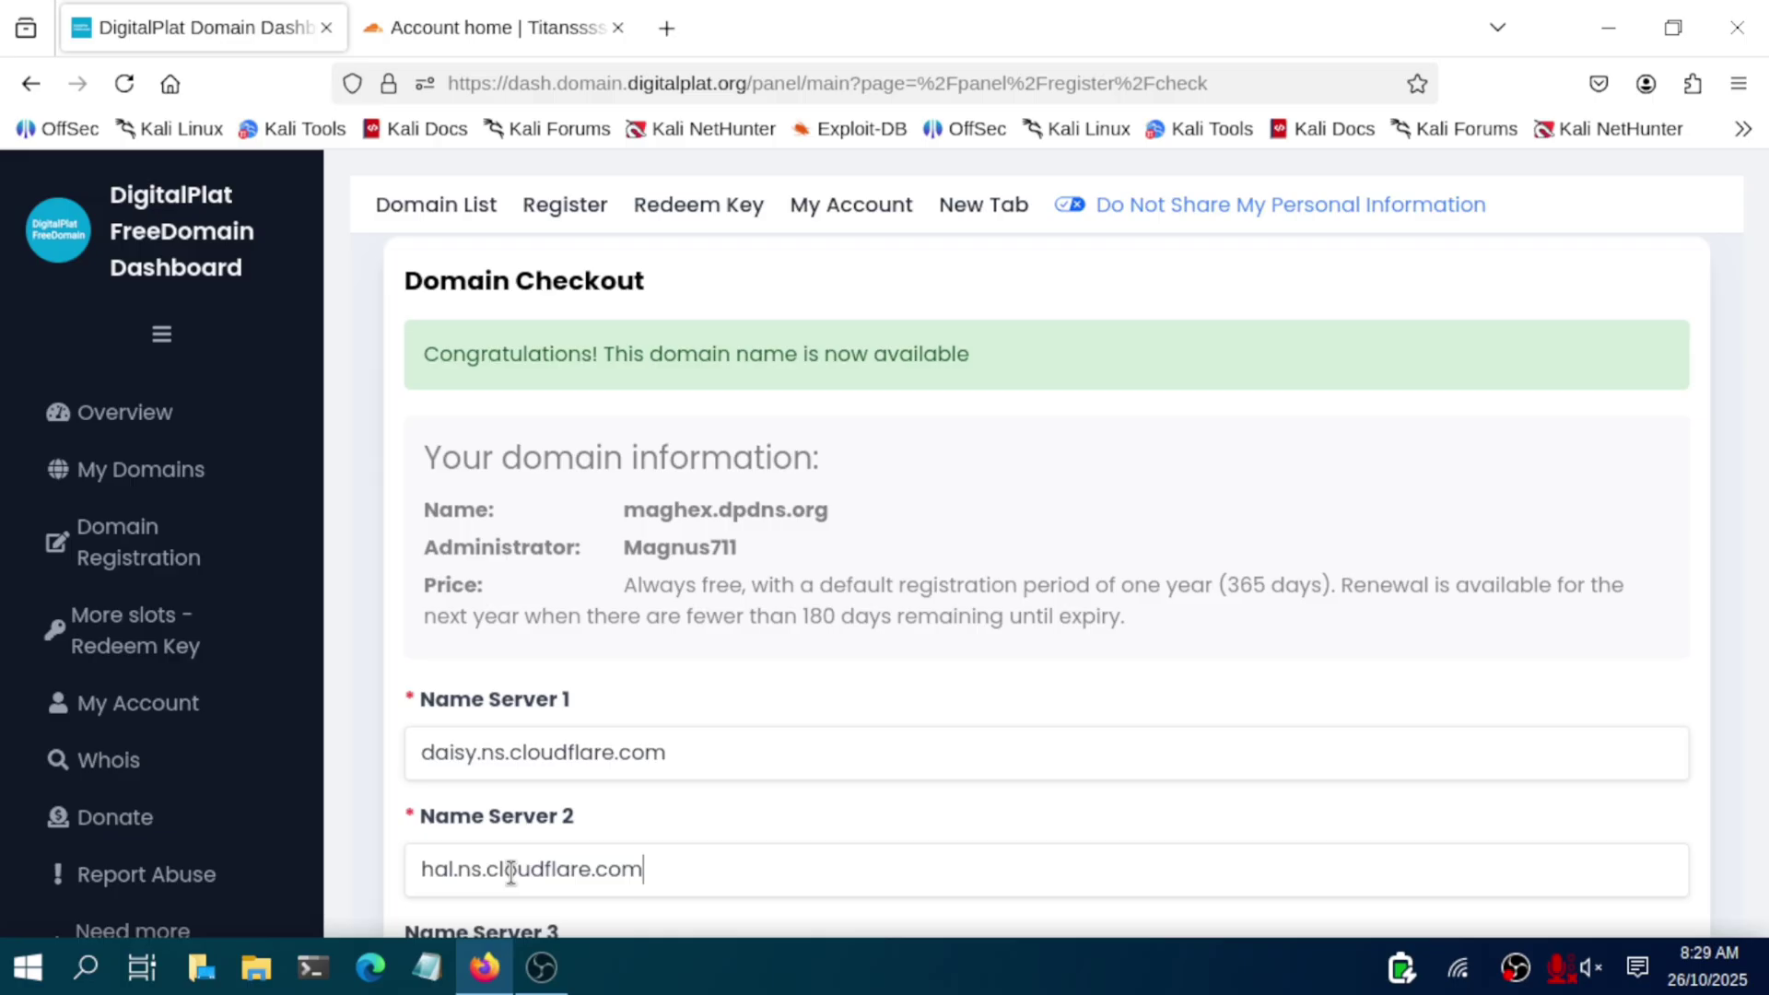
pyautogui.click(479, 26)
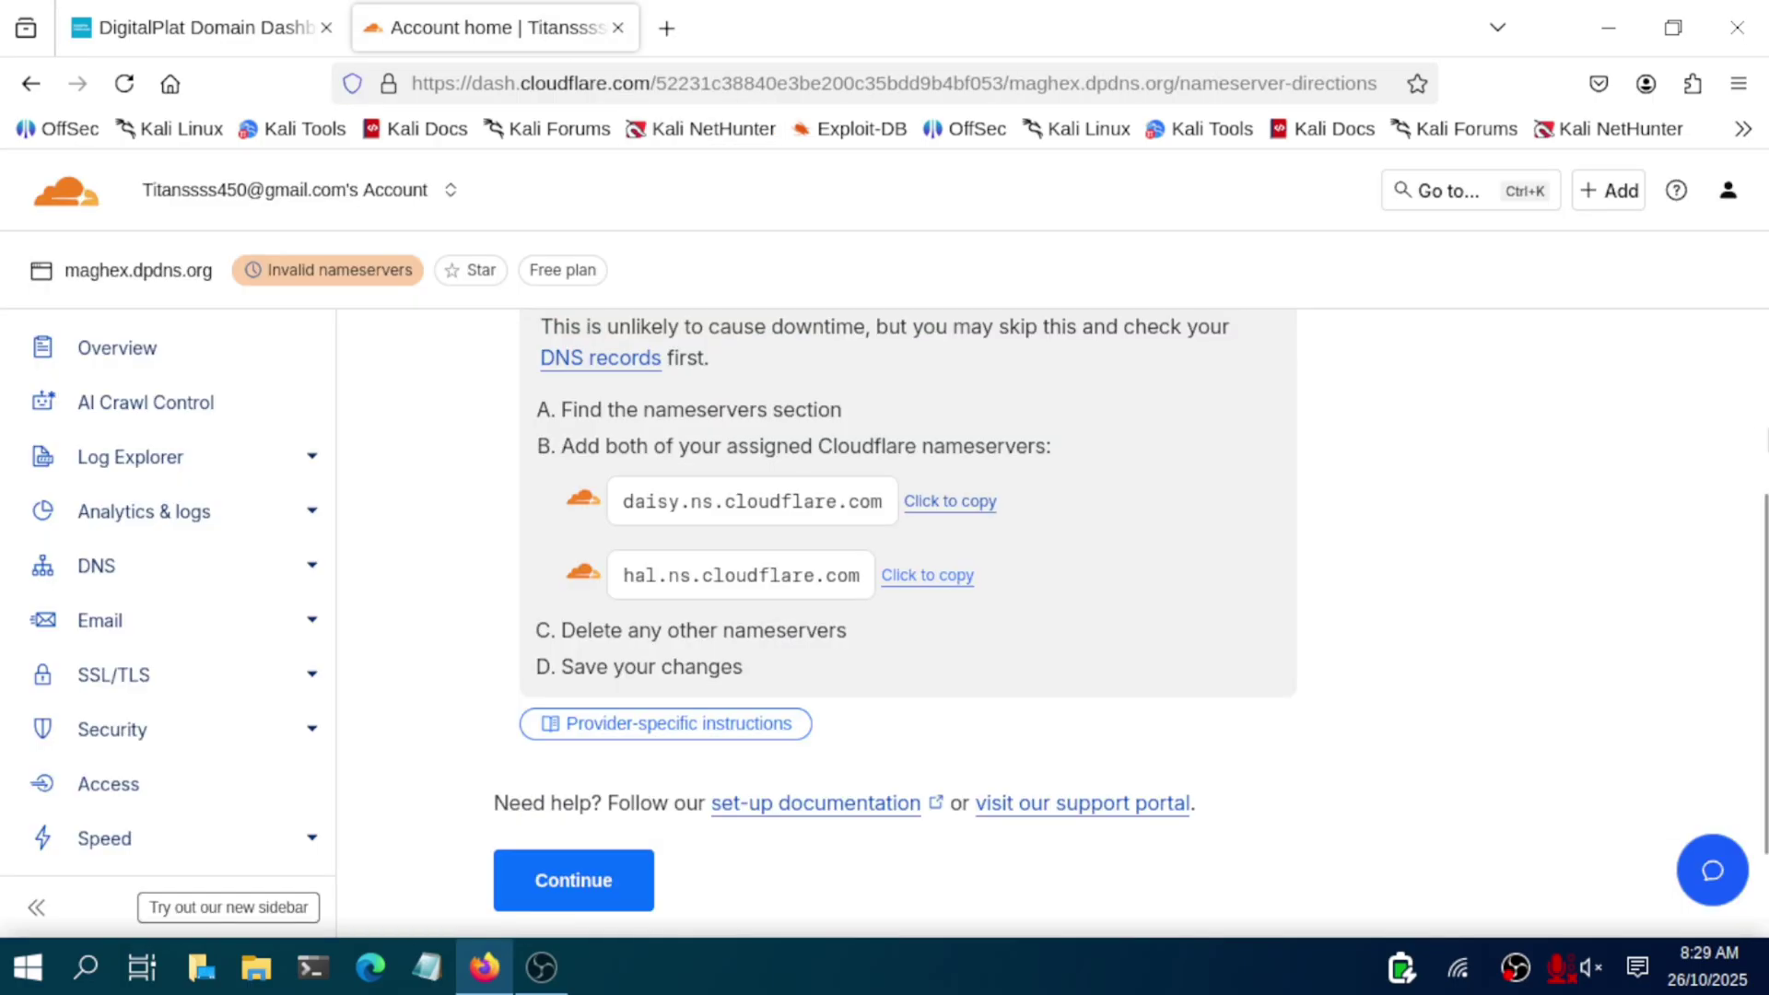
pyautogui.scroll(-3, 885, 590)
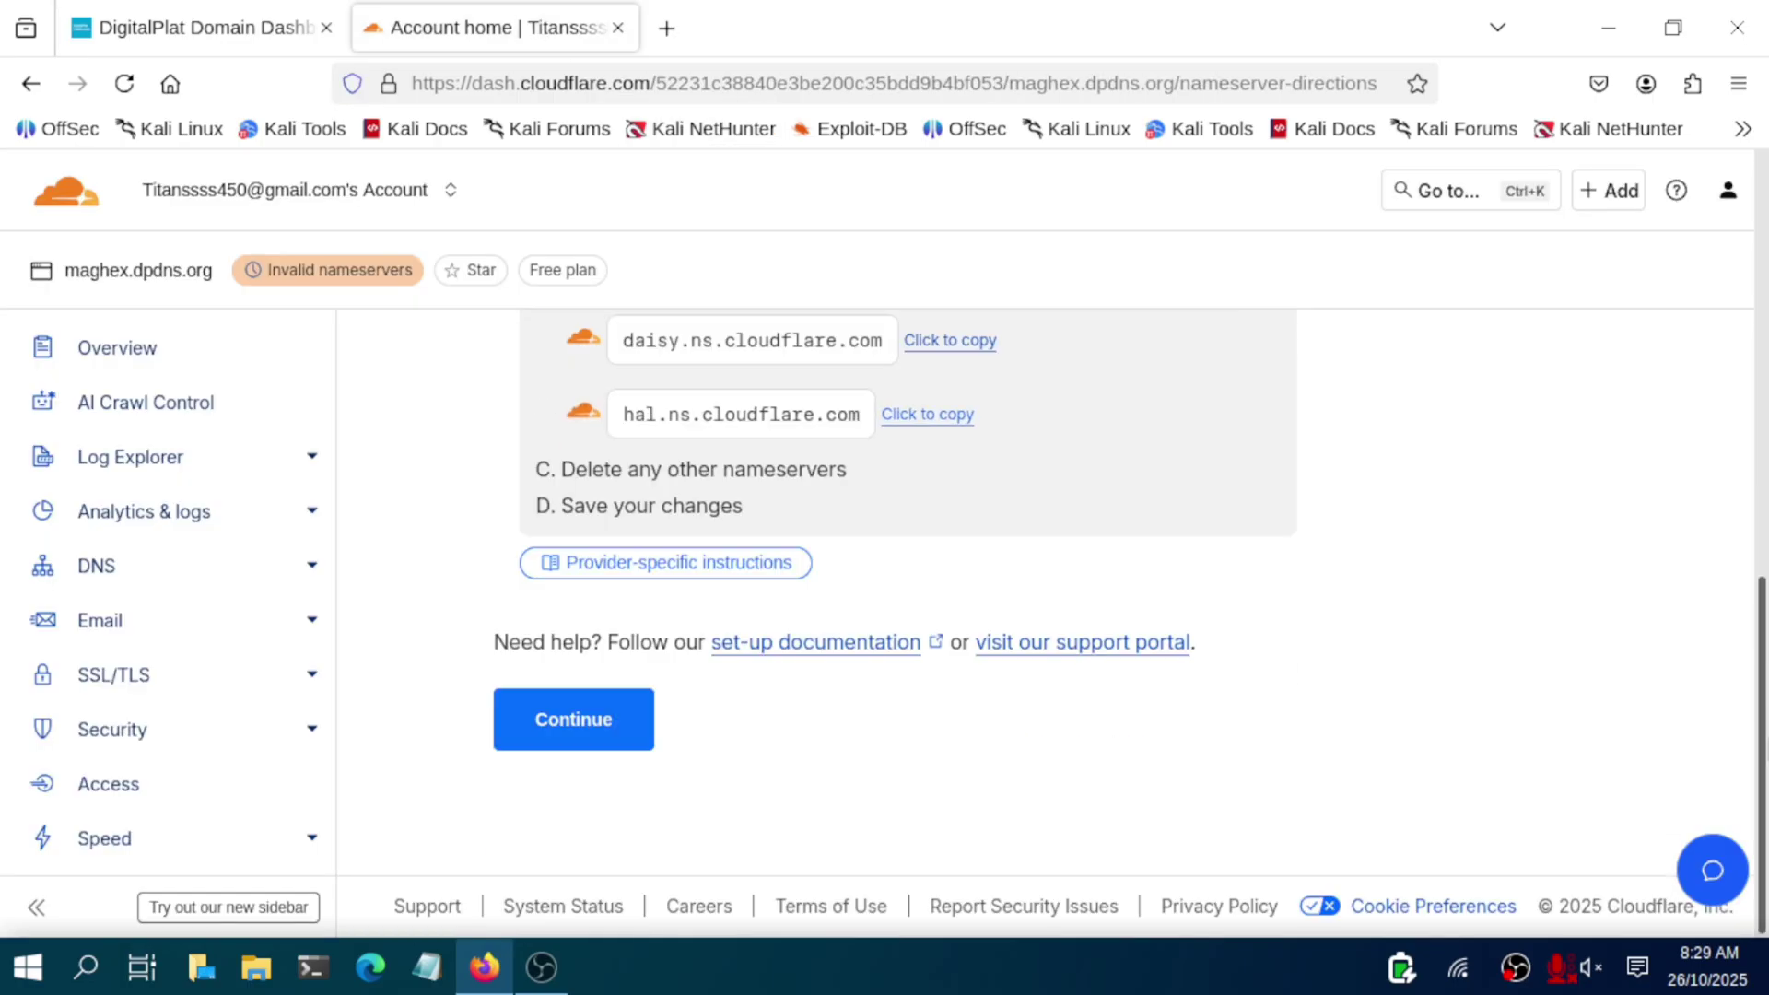
pyautogui.click(222, 25)
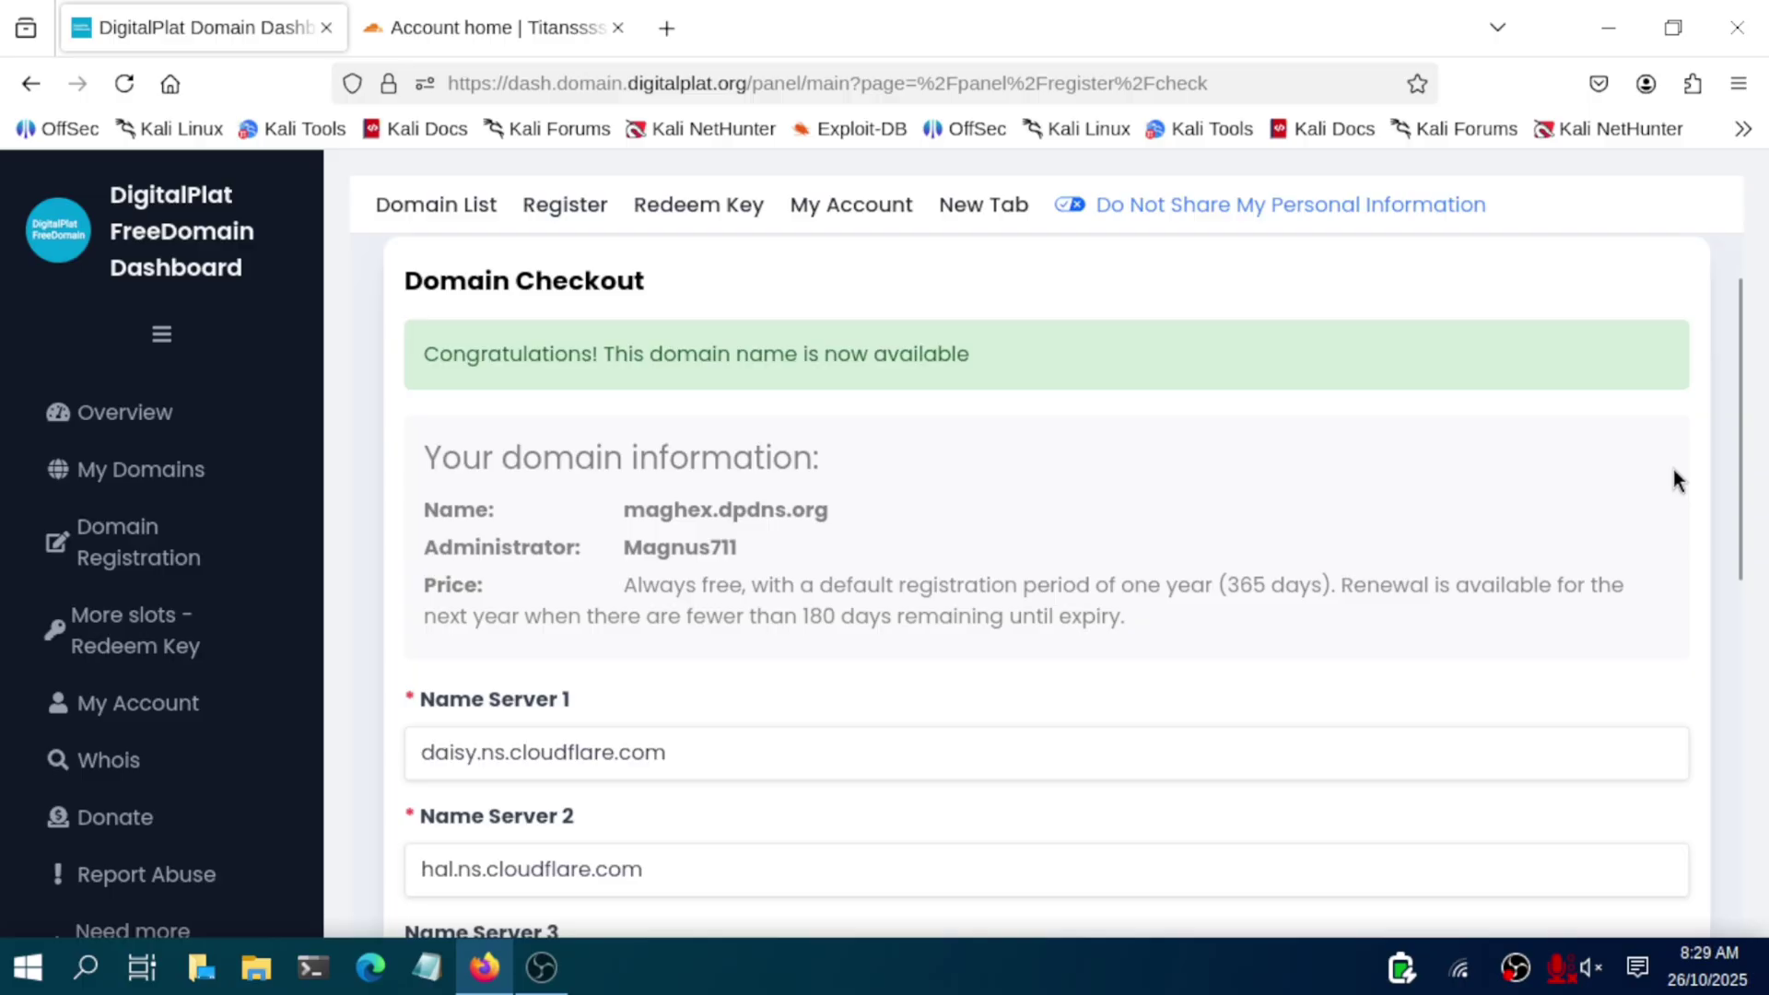
# Step: Submit the maghex.dpdns.org registration with Register! and view Your Domains
pyautogui.moveTo(1740, 476); pyautogui.dragTo(1740, 845)
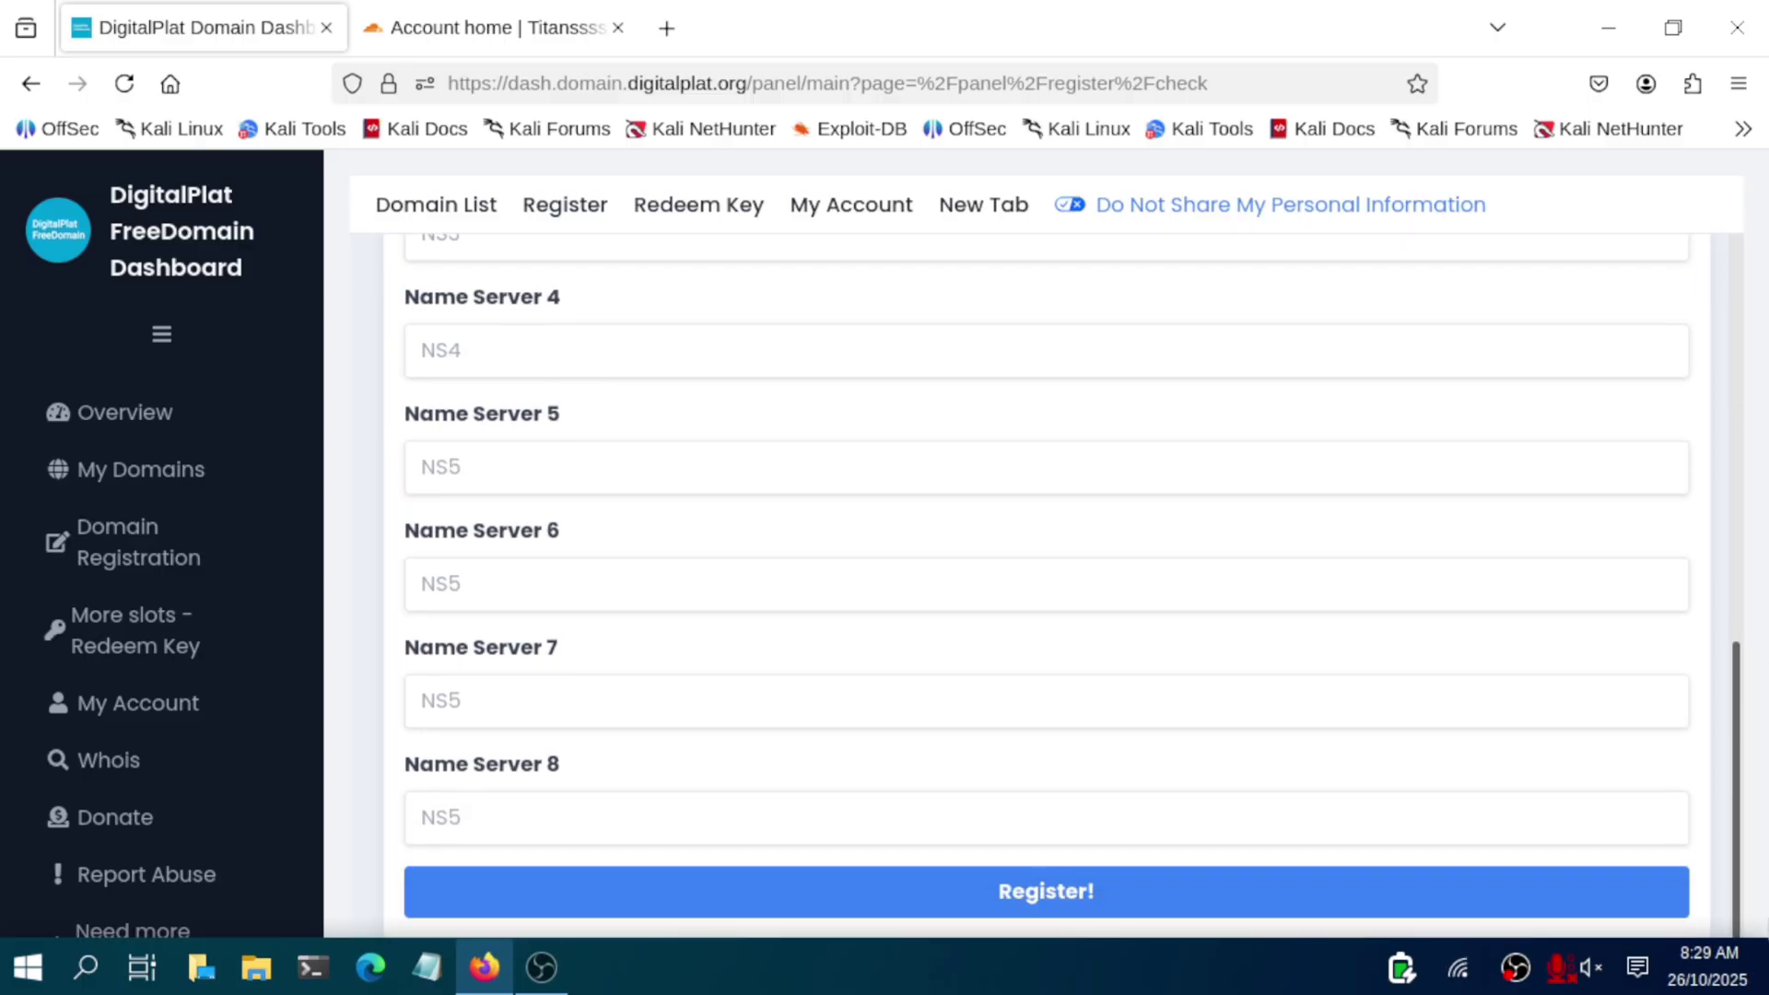
pyautogui.click(1264, 872)
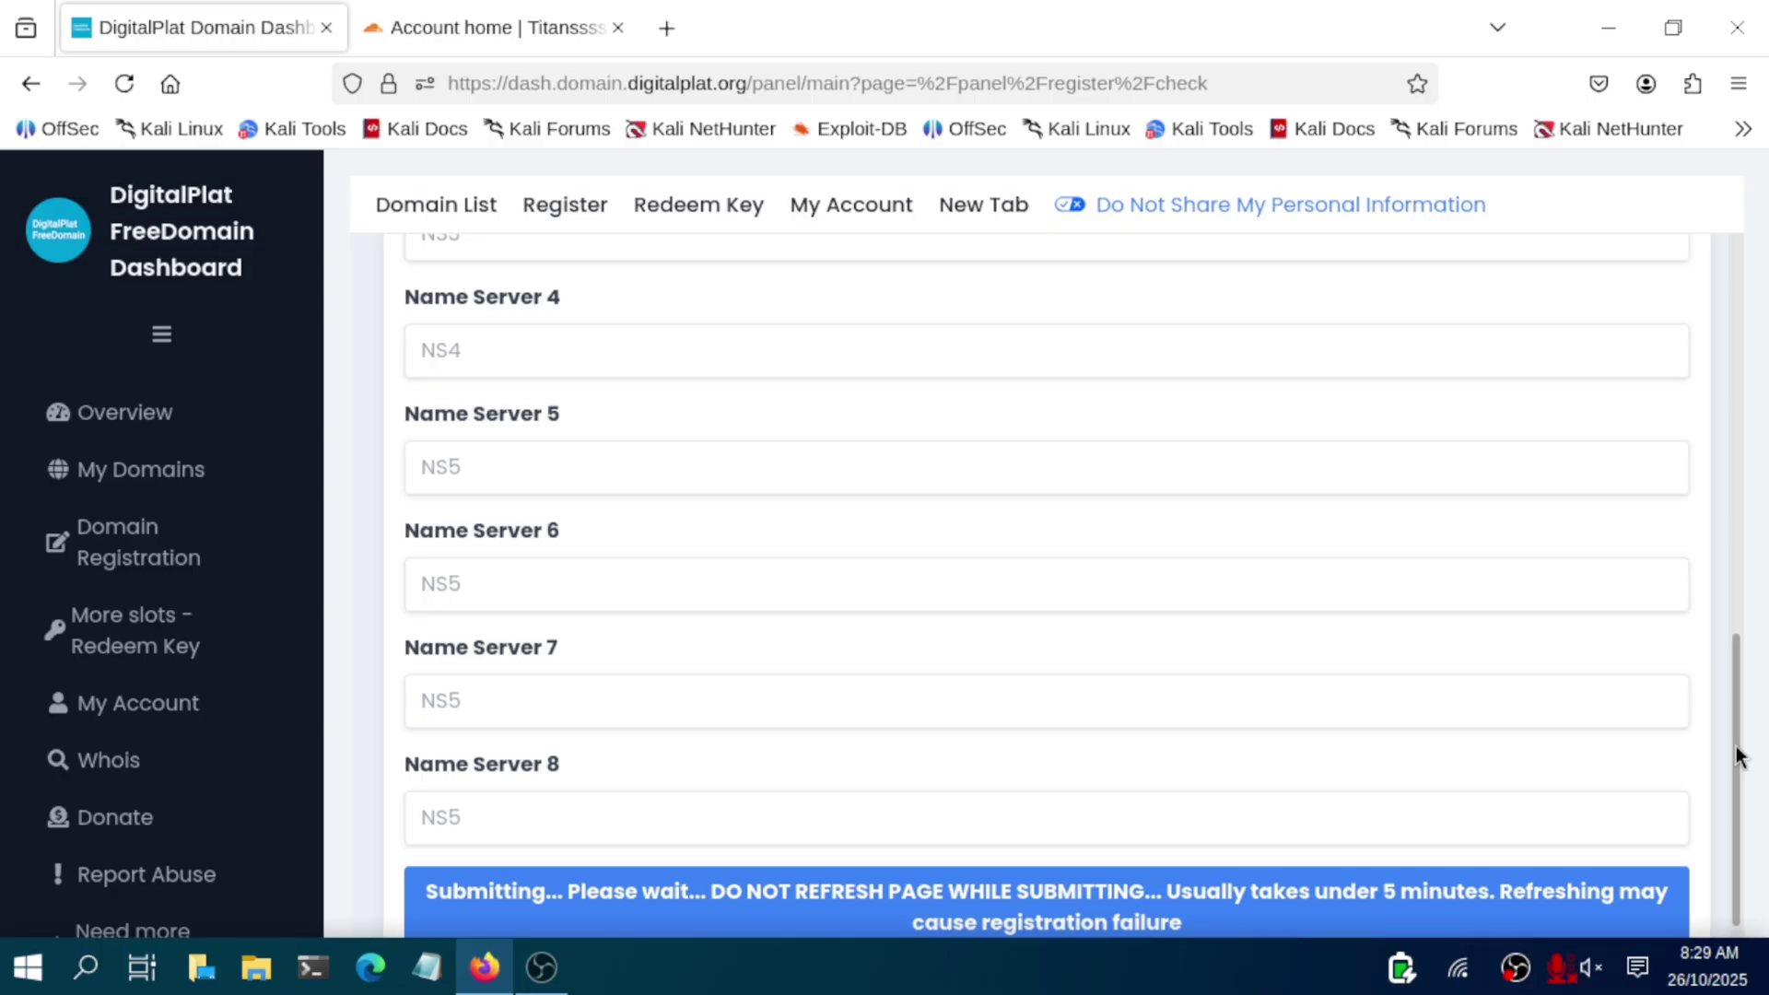
pyautogui.moveTo(1738, 750); pyautogui.dragTo(1741, 829)
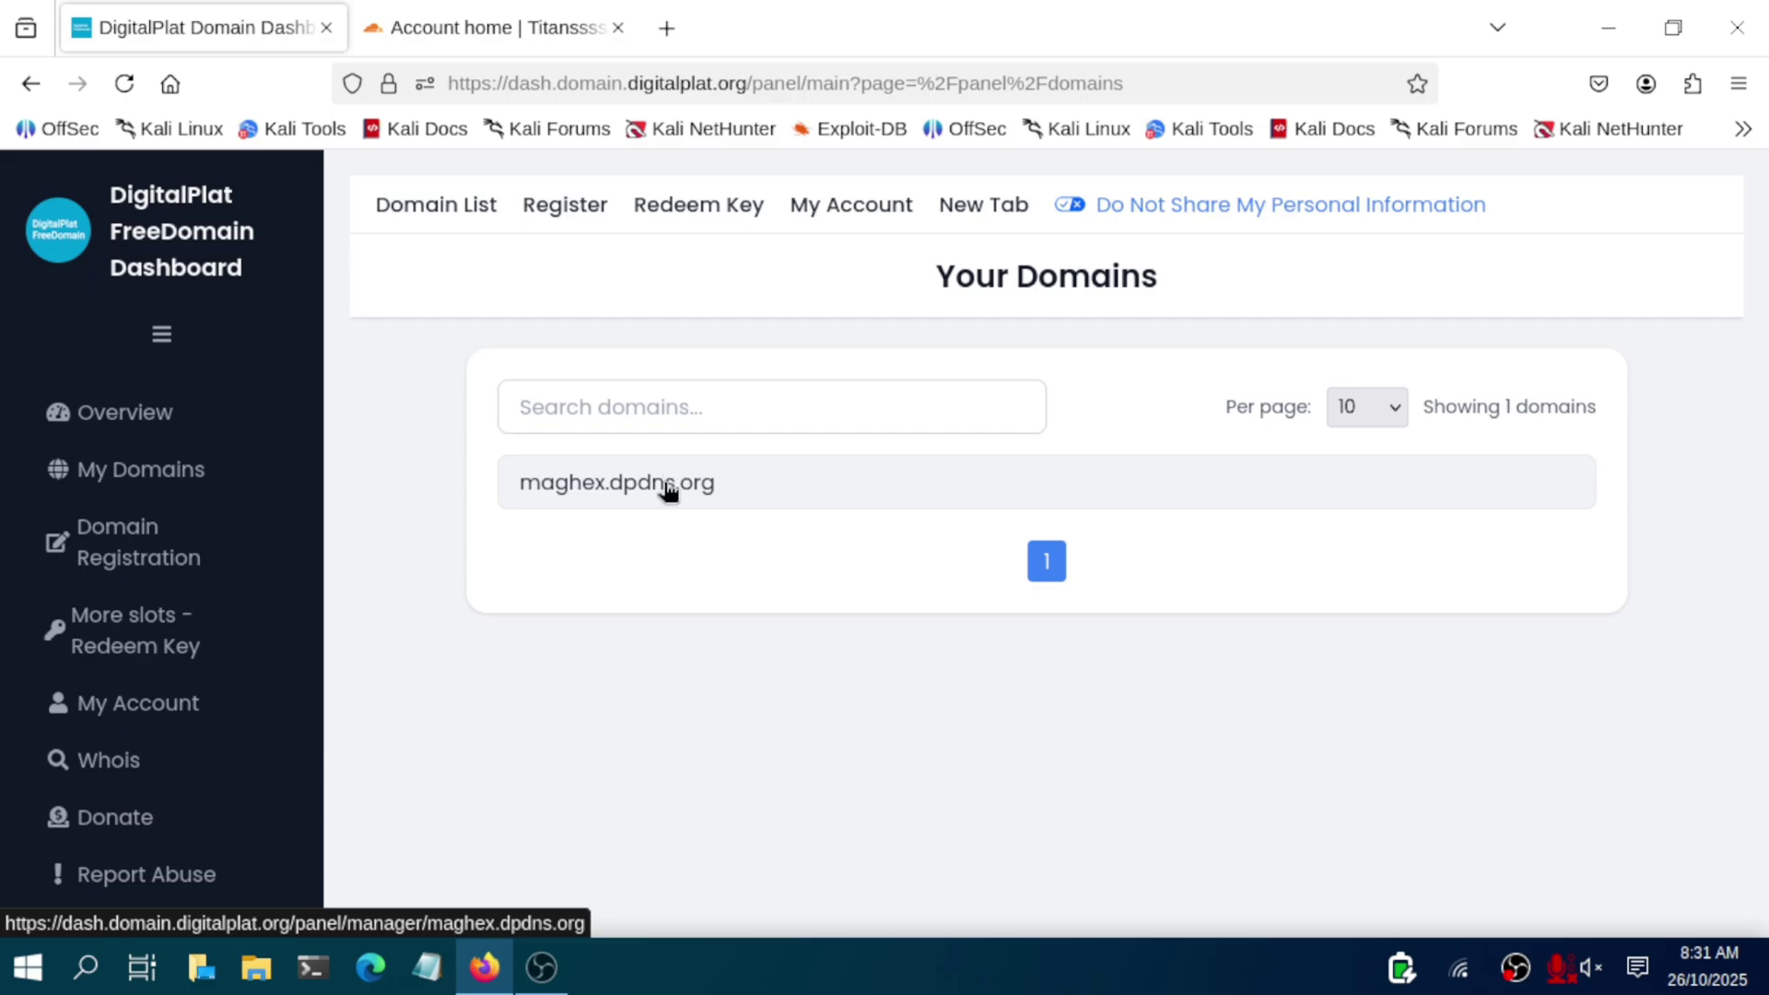
# Step: Check maghex.dpdns.org's management page for the hal and daisy nameservers, then return to Cloudflare
pyautogui.click(668, 488)
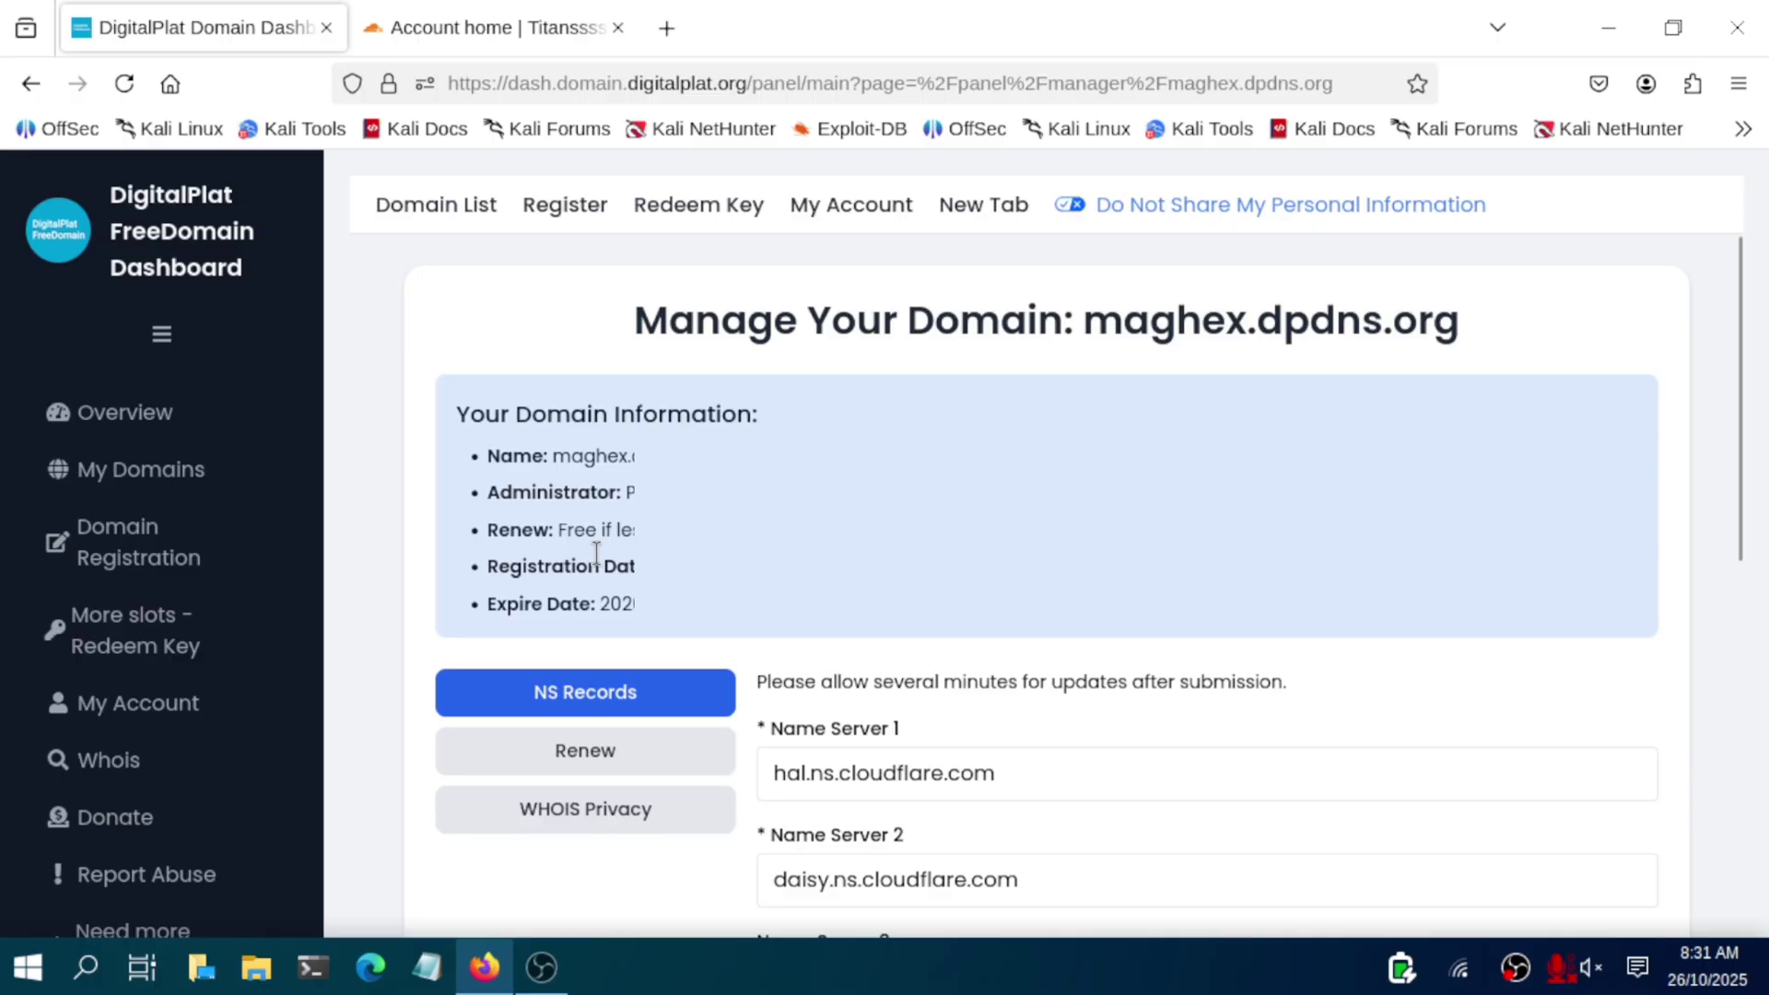
pyautogui.moveTo(556, 532); pyautogui.dragTo(1150, 551)
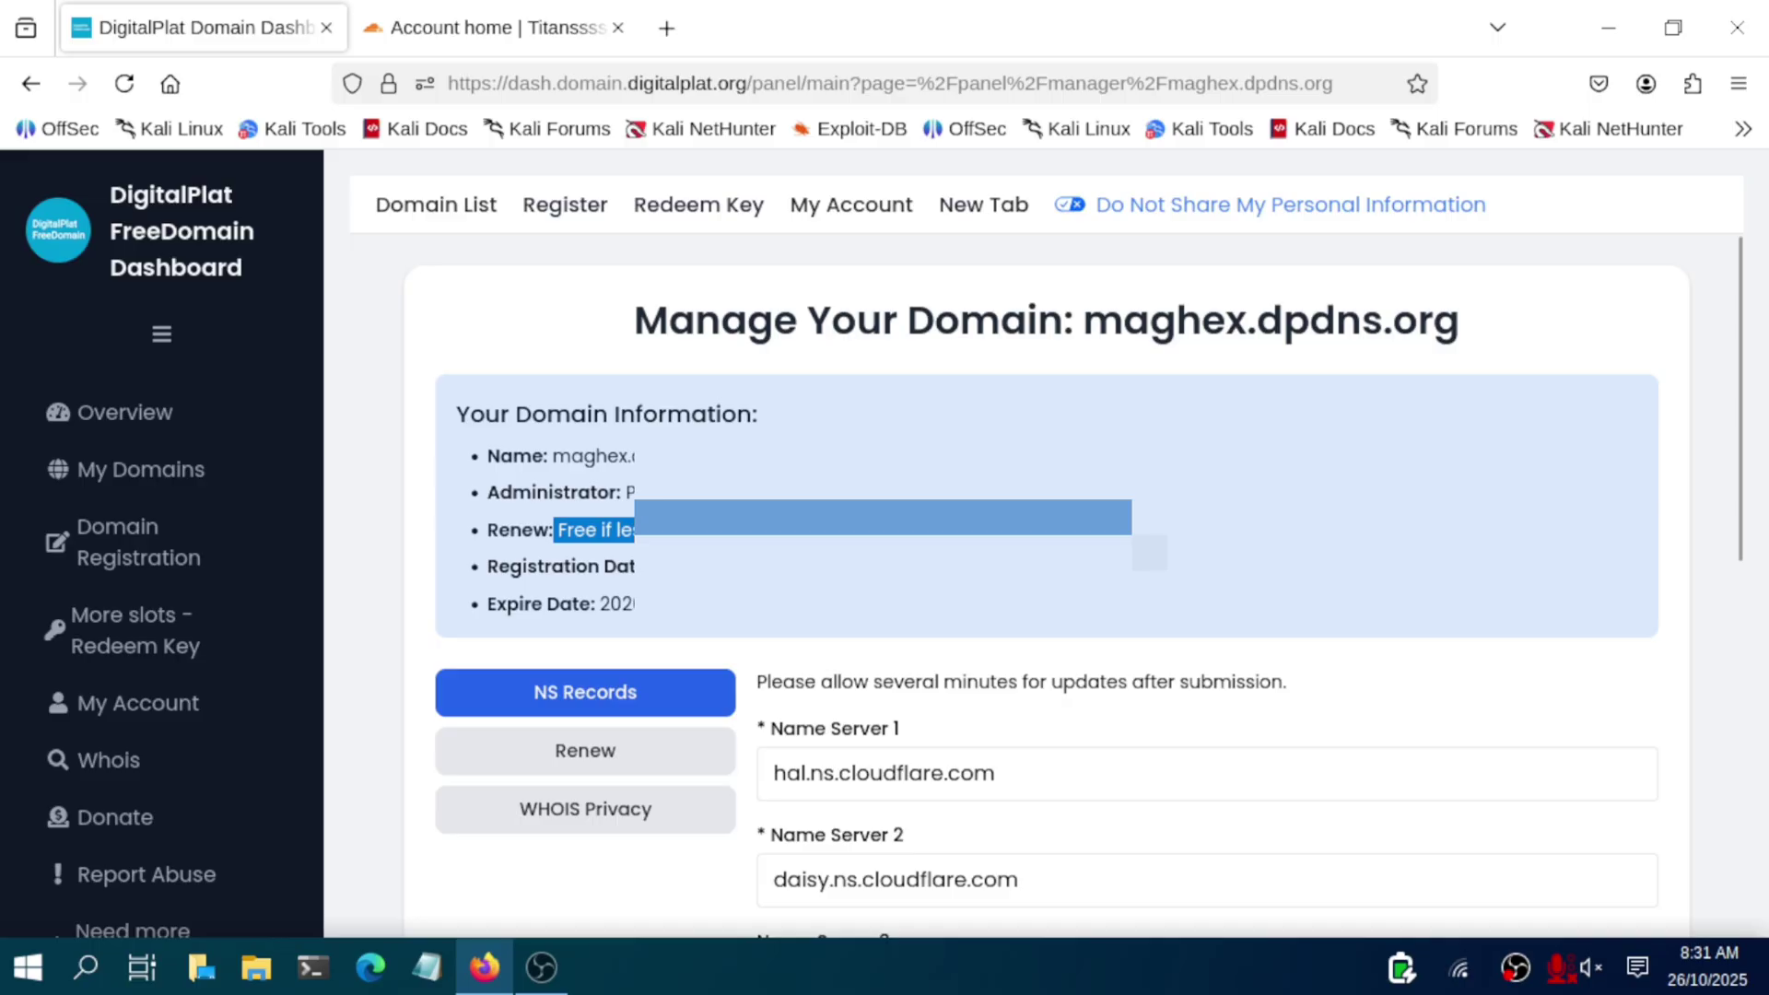
pyautogui.click(690, 552)
pyautogui.click(498, 28)
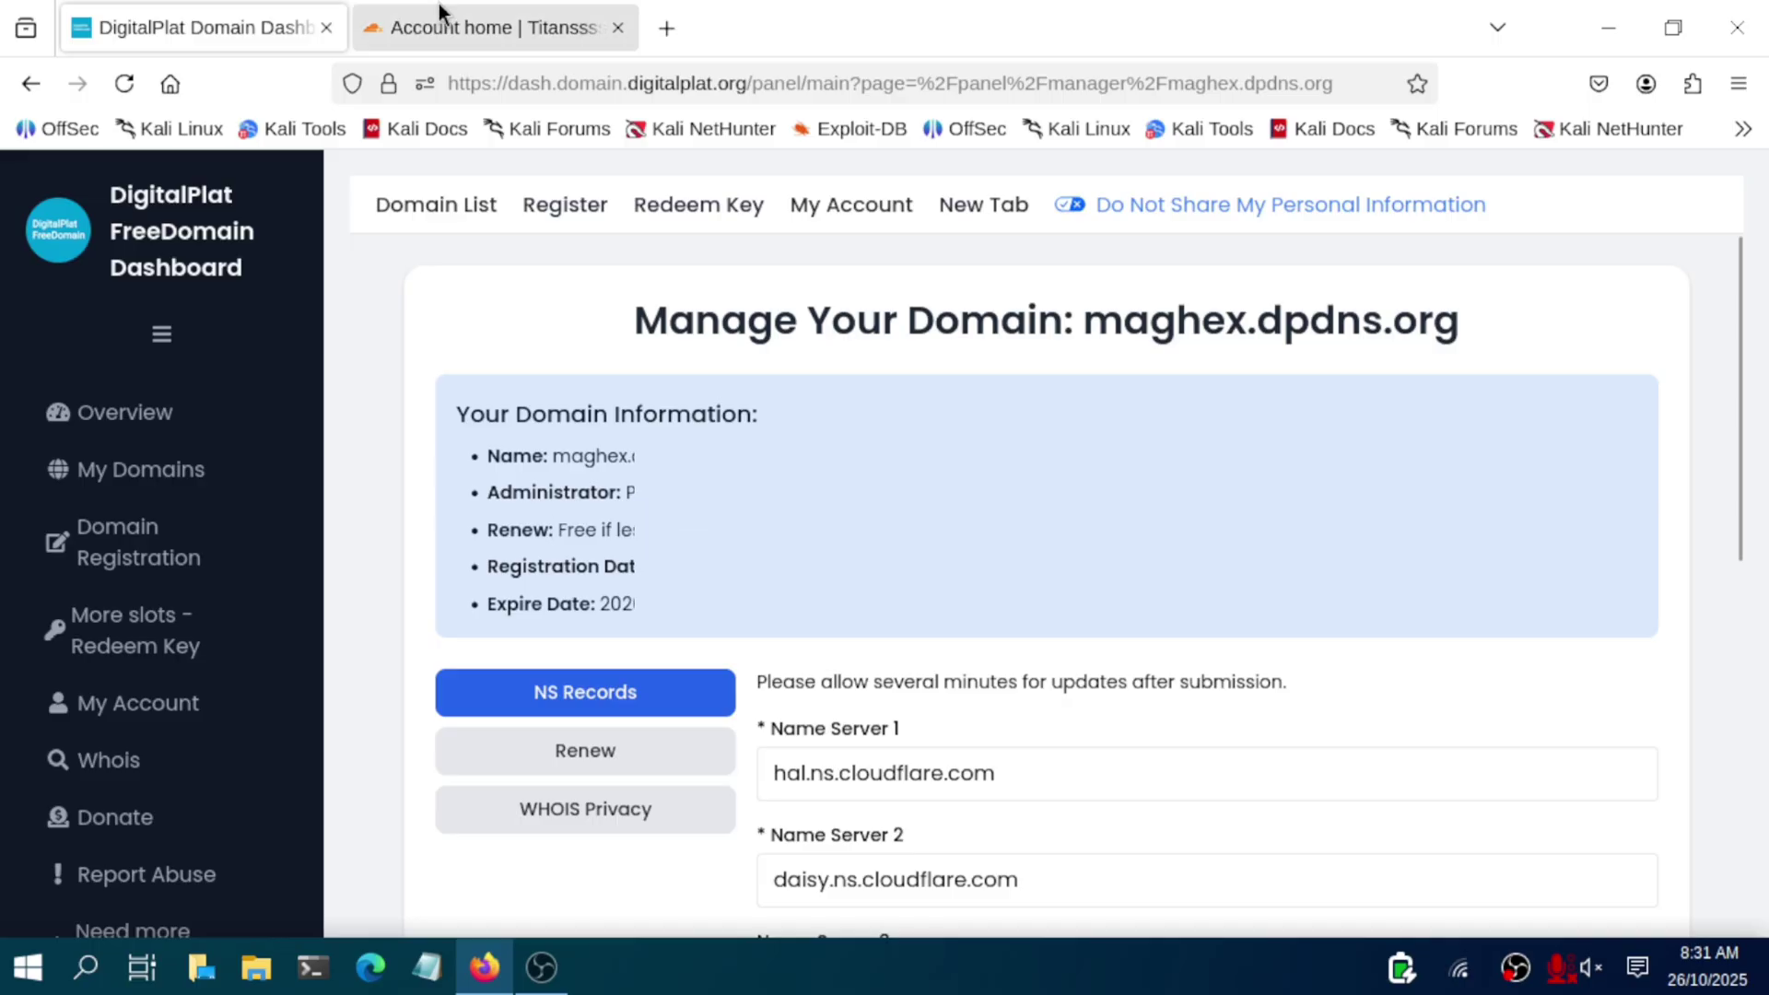
# Step: Finish the nameserver directions for maghex.dpdns.org with Continue
pyautogui.scroll(-6, 907, 622)
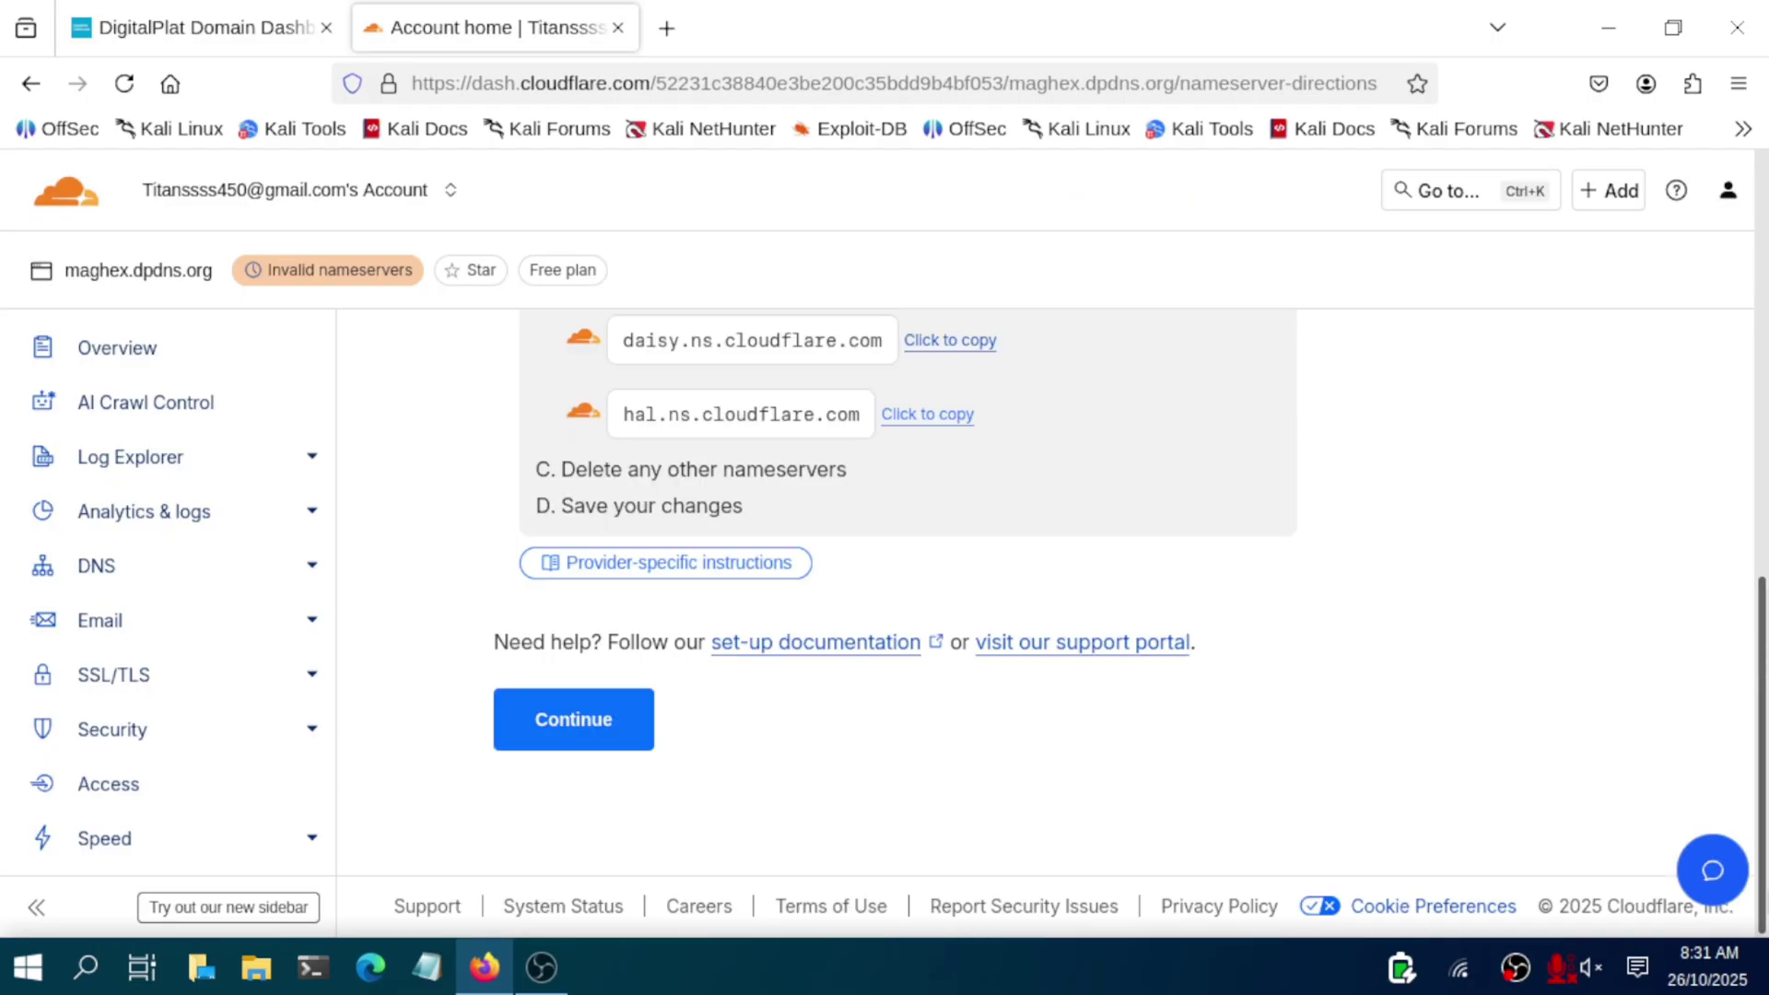
pyautogui.click(594, 716)
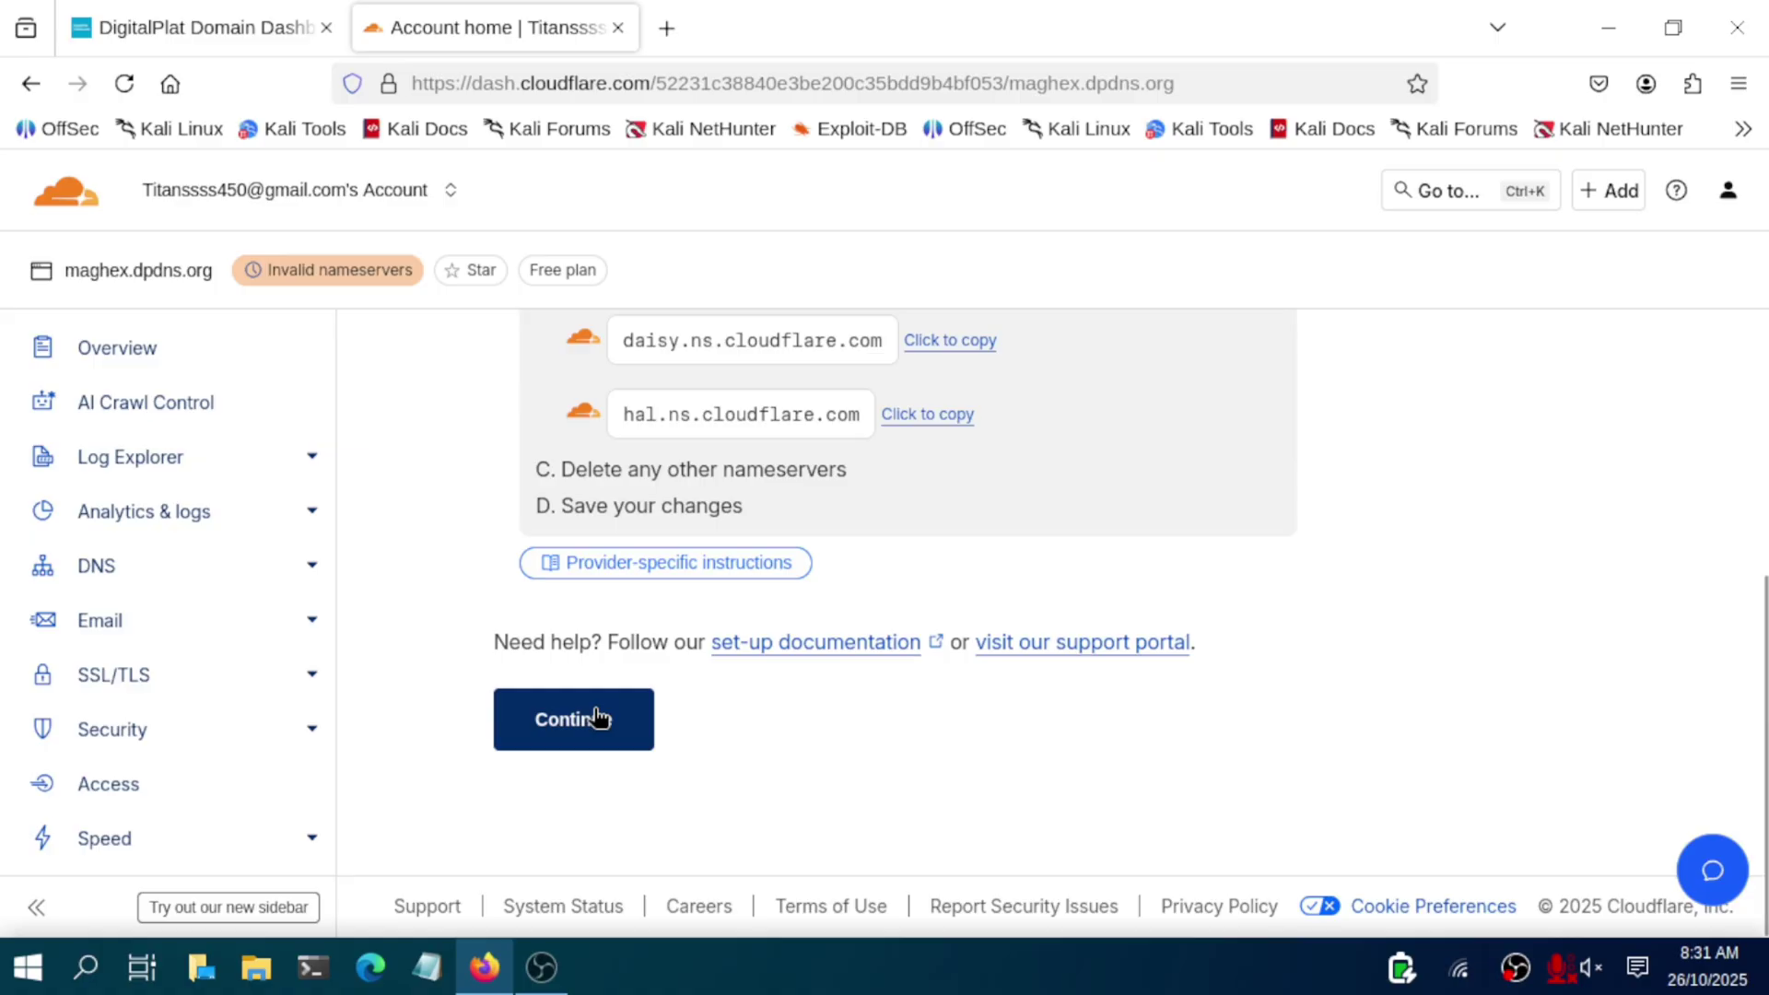